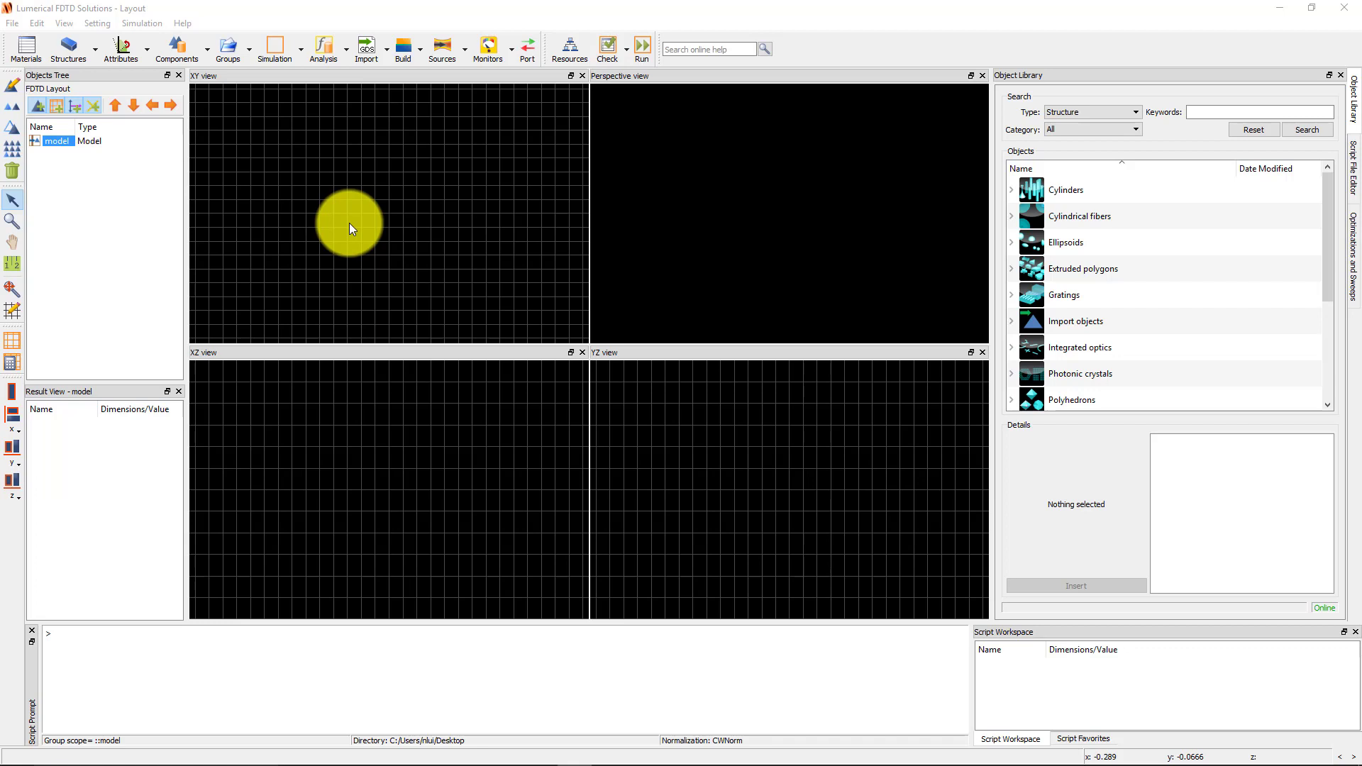
# Examine the materials listed in the material database, including the properties of SiO2 (Glass) - Palik and etch
pyautogui.click(27, 52)
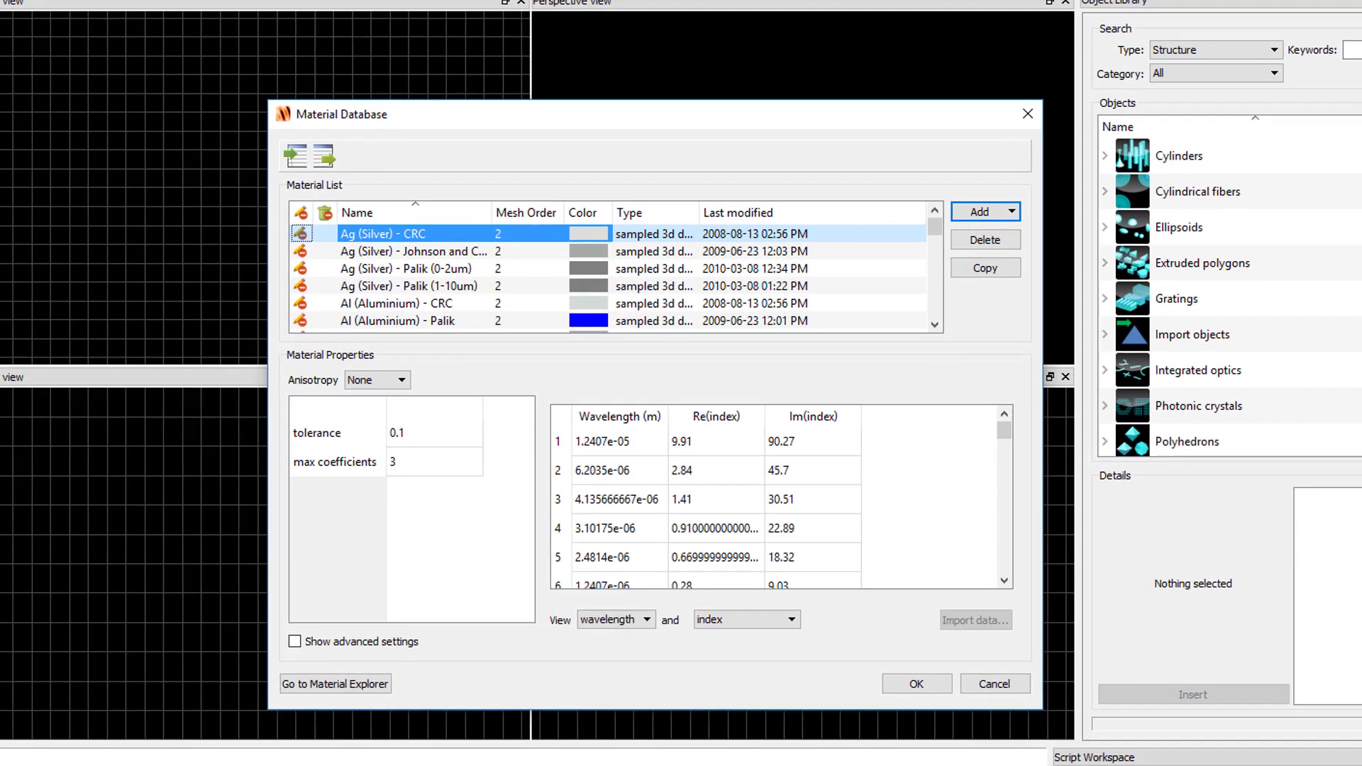
pyautogui.moveTo(935, 224)
pyautogui.mouseDown()
pyautogui.moveTo(946, 304)
pyautogui.moveTo(962, 210)
pyautogui.mouseUp()
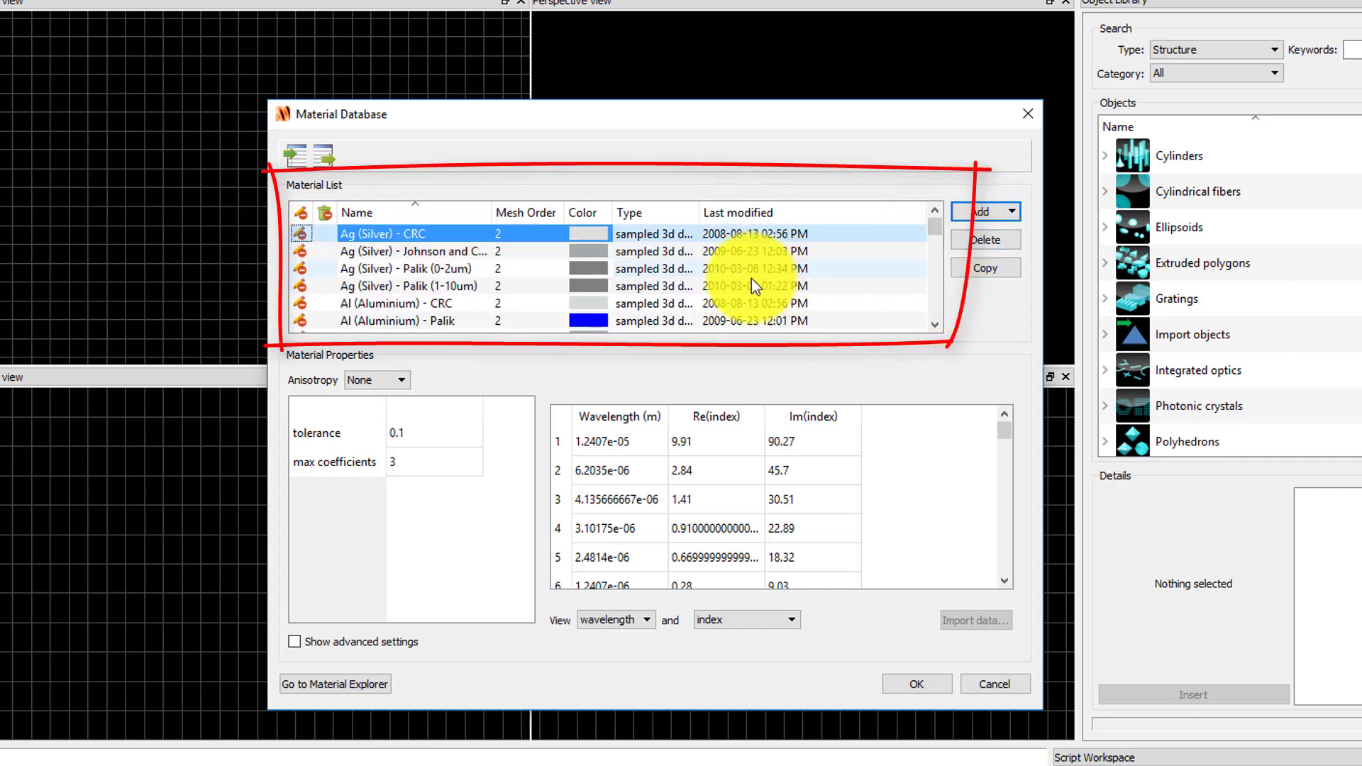
pyautogui.scroll(-3, 751, 278)
pyautogui.click(409, 232)
pyautogui.scroll(-5, 433, 266)
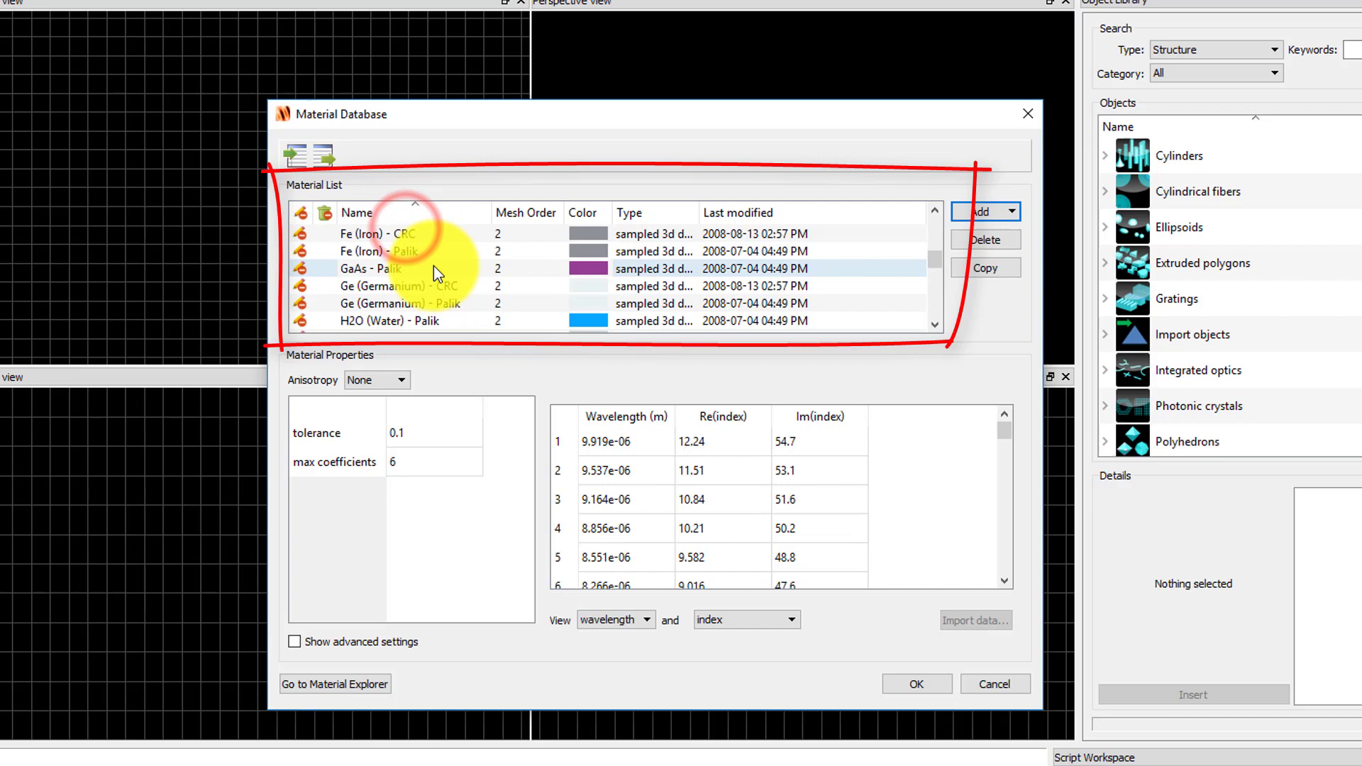
pyautogui.scroll(-2, 412, 291)
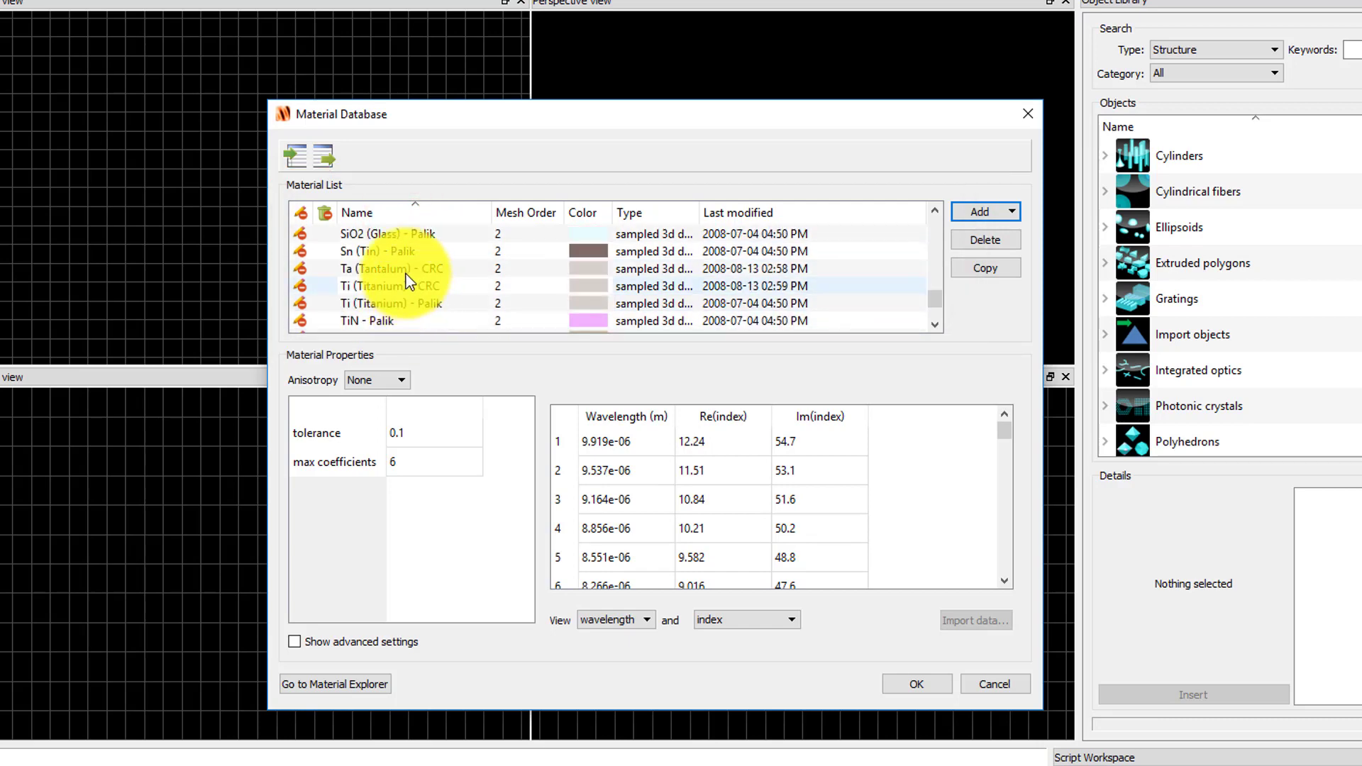
pyautogui.click(403, 234)
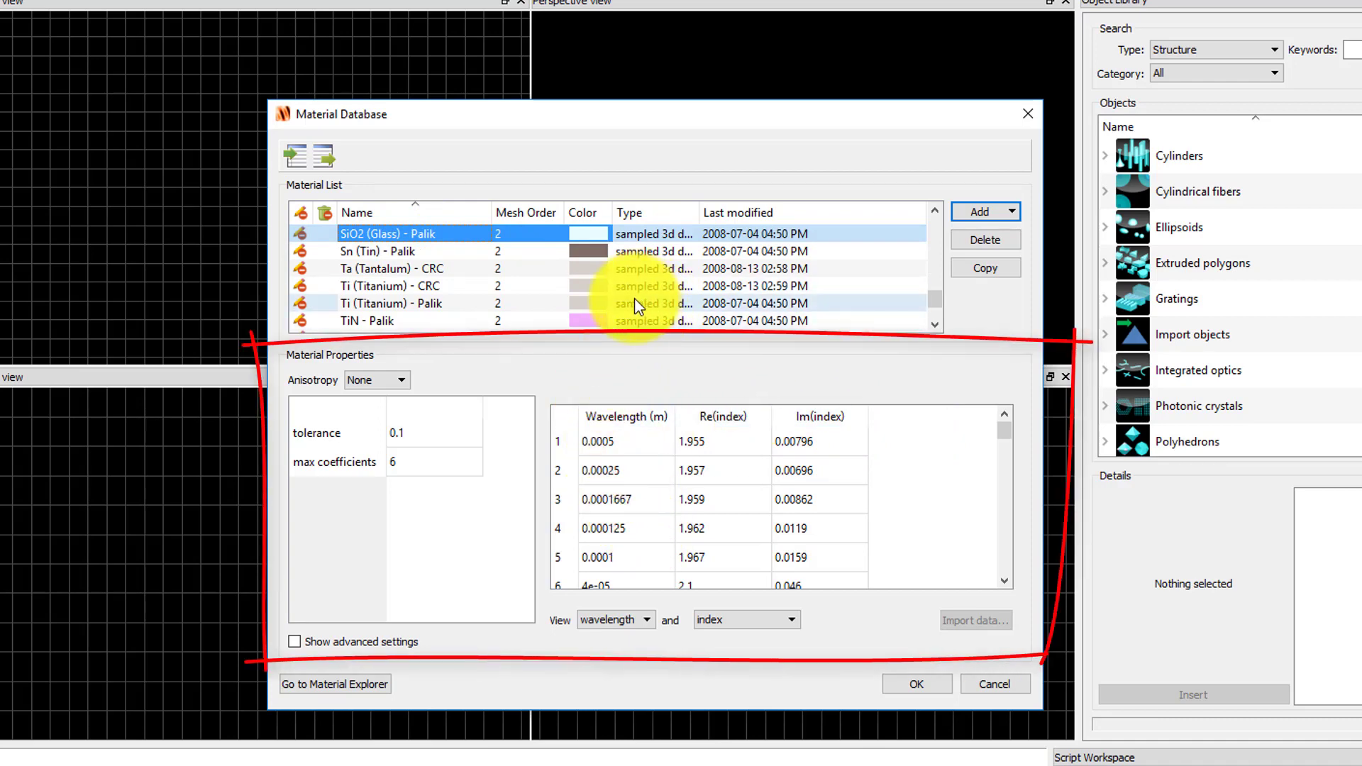
pyautogui.scroll(-2, 636, 305)
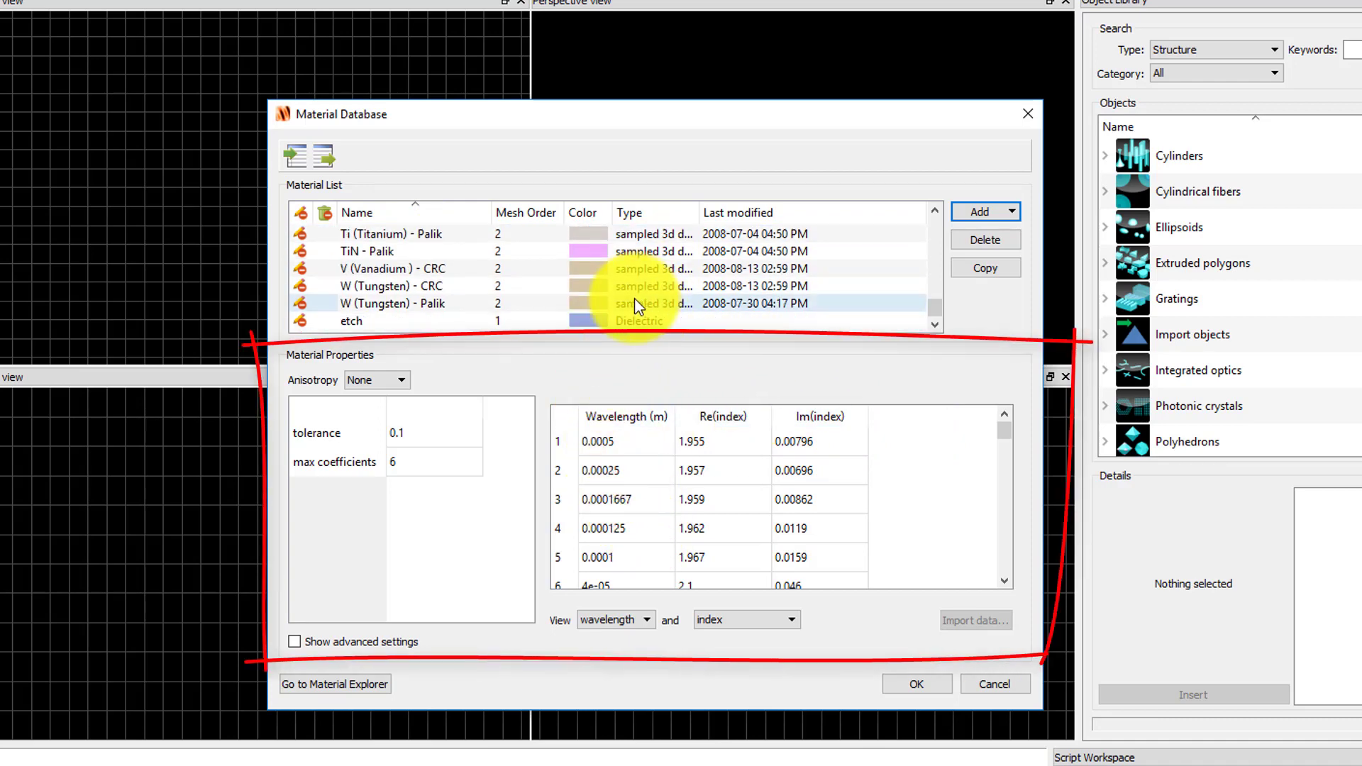
pyautogui.click(552, 326)
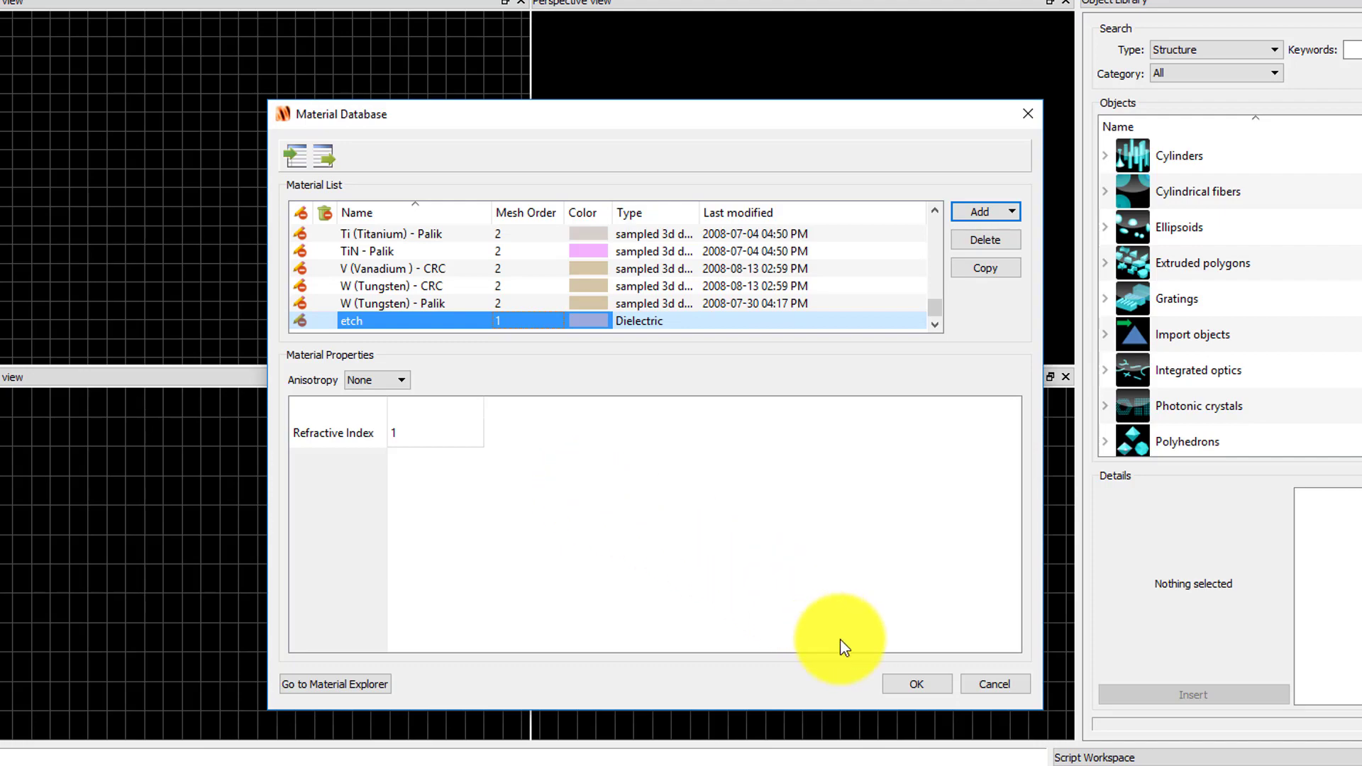
pyautogui.click(913, 683)
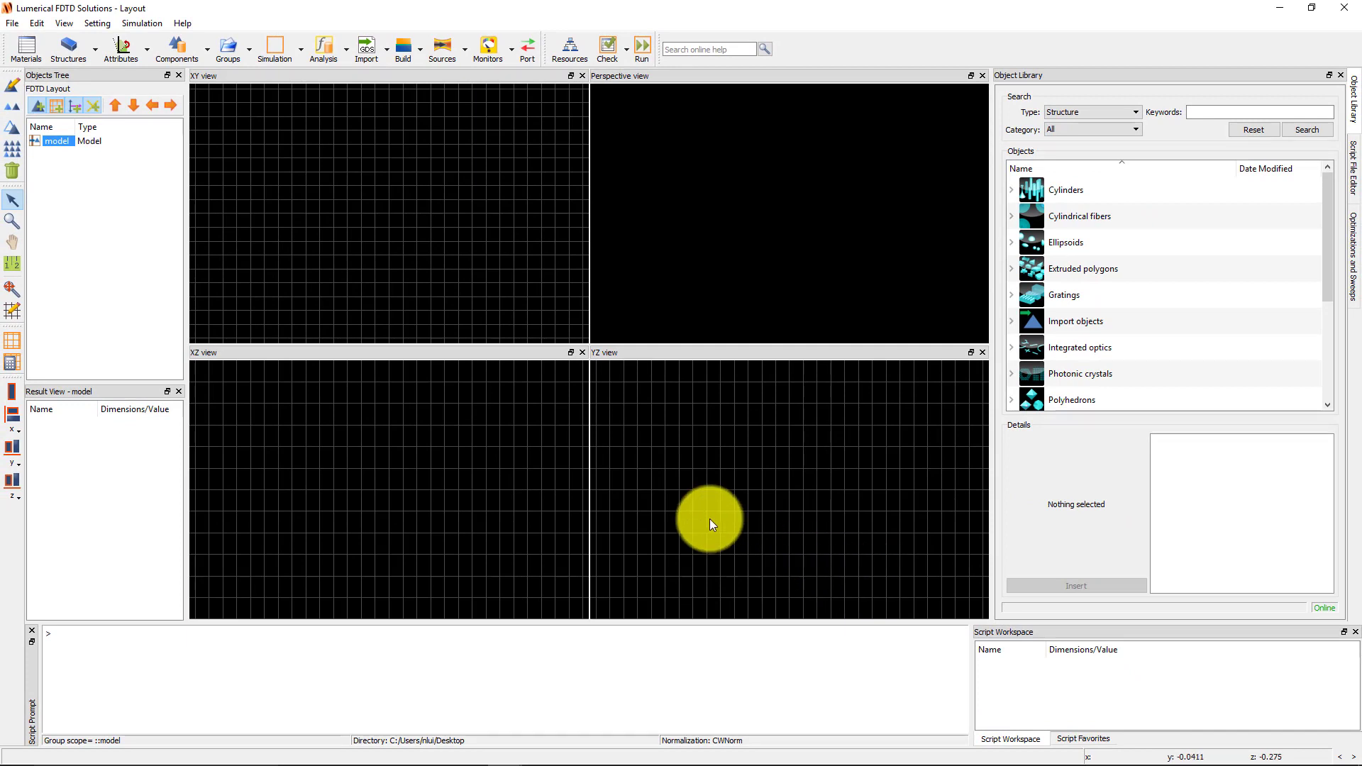
# Add a rectangle structure to the model
pyautogui.click(93, 53)
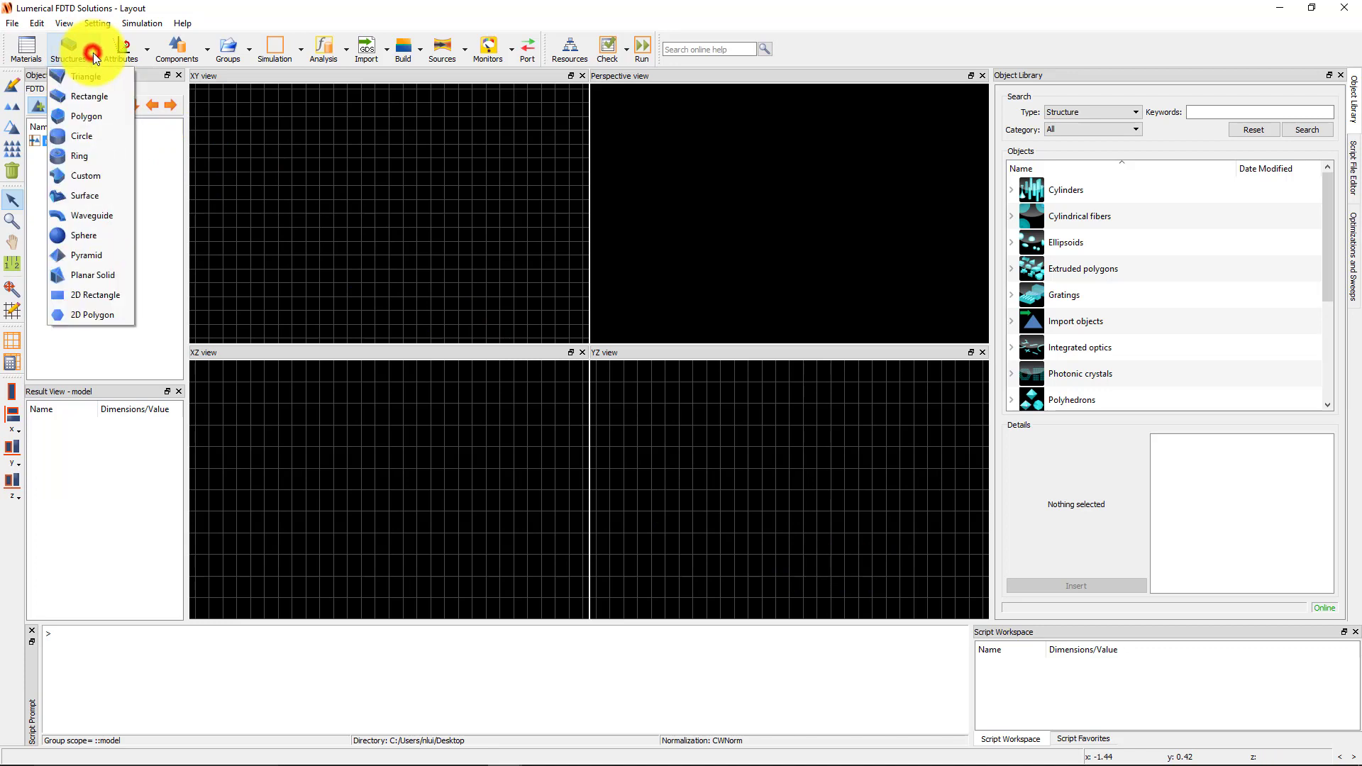
pyautogui.click(121, 94)
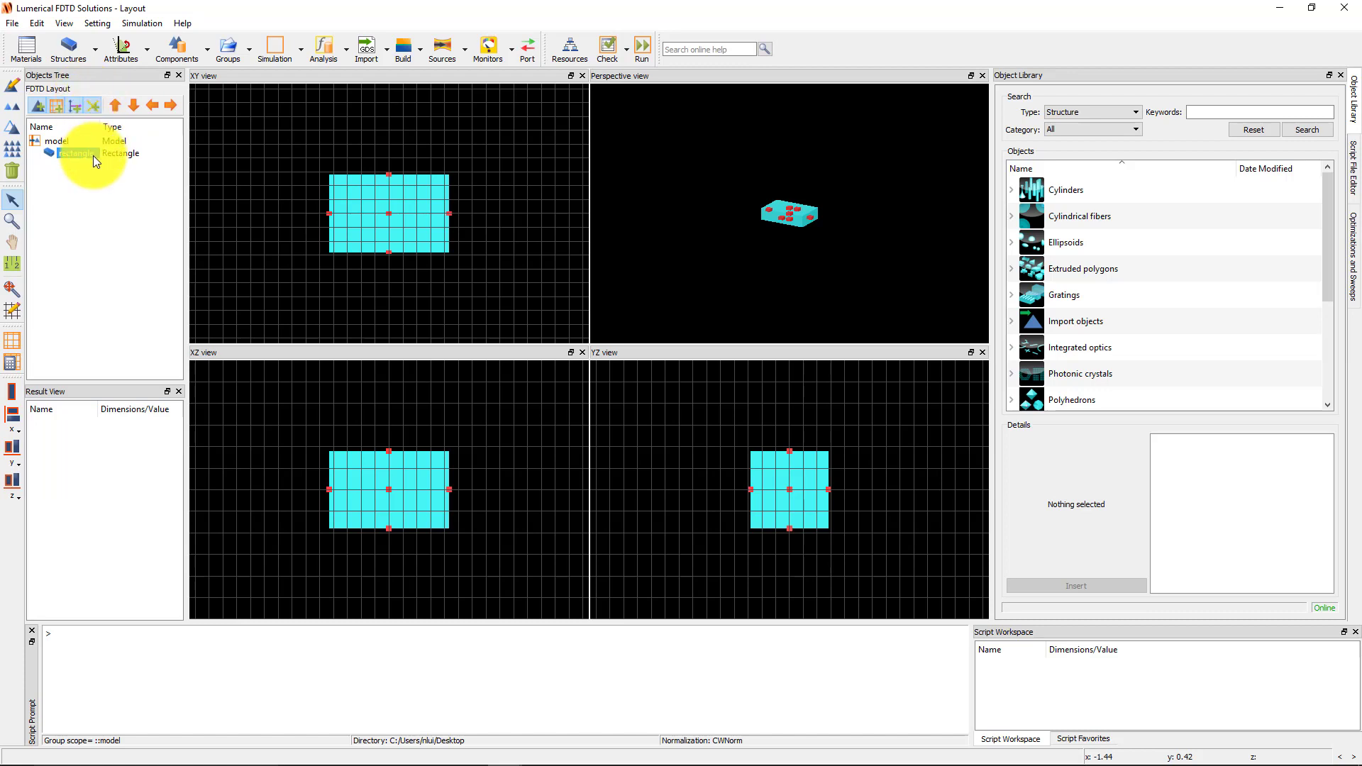
pyautogui.click(14, 79)
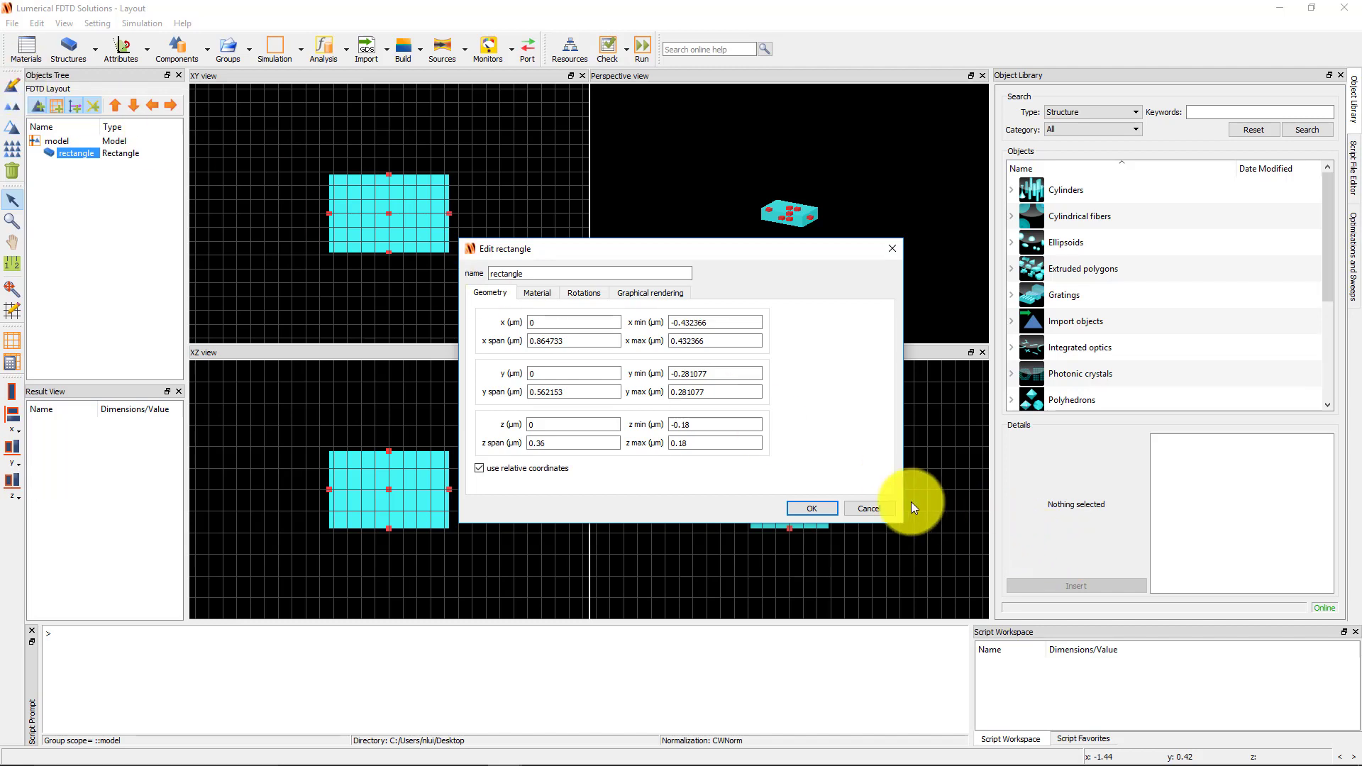
pyautogui.click(887, 509)
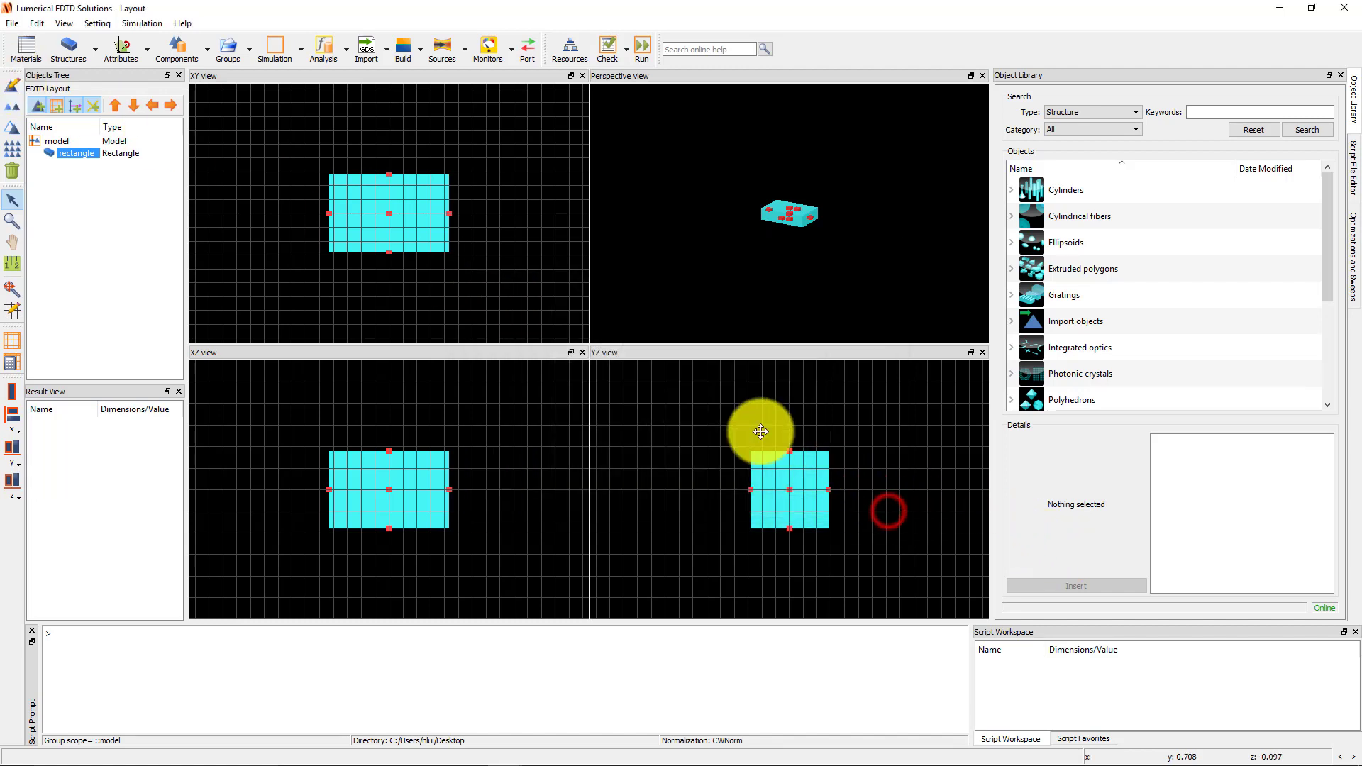
pyautogui.click(41, 25)
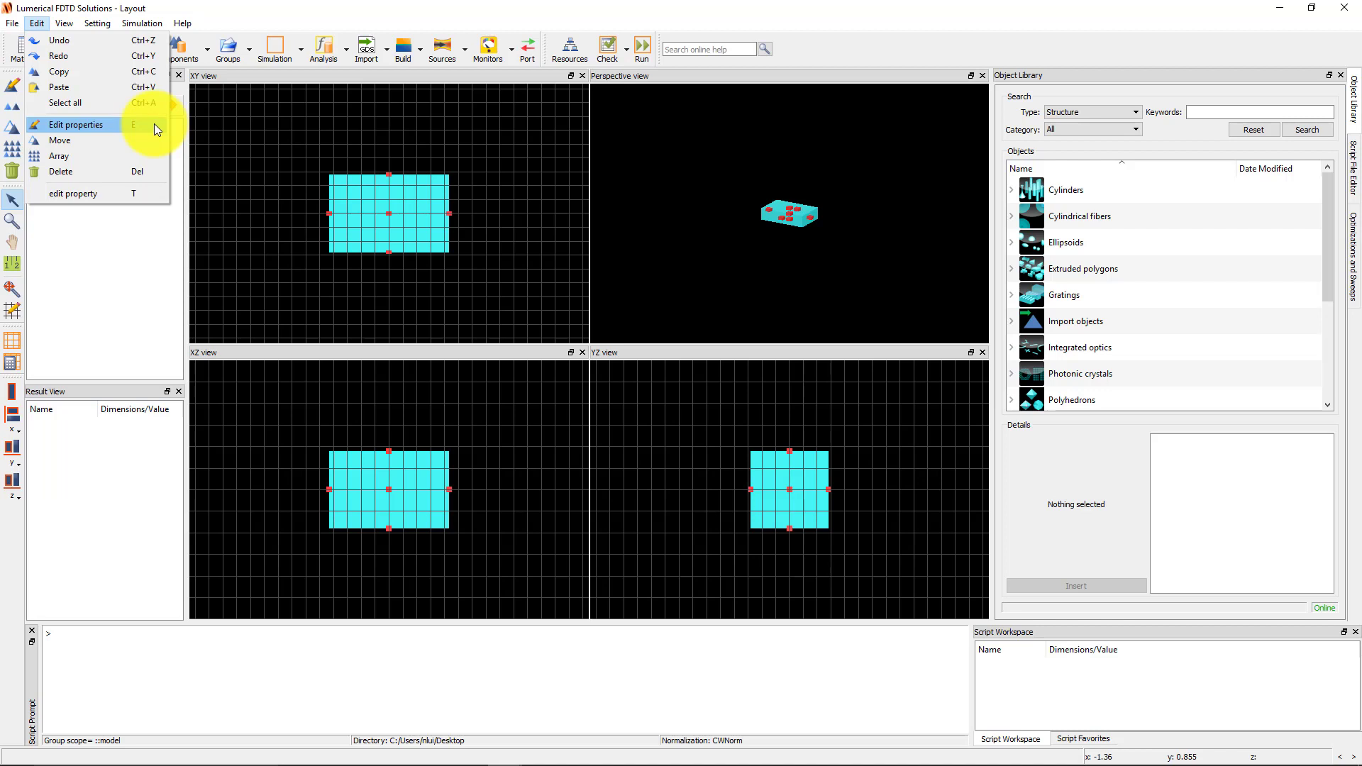
pyautogui.click(202, 138)
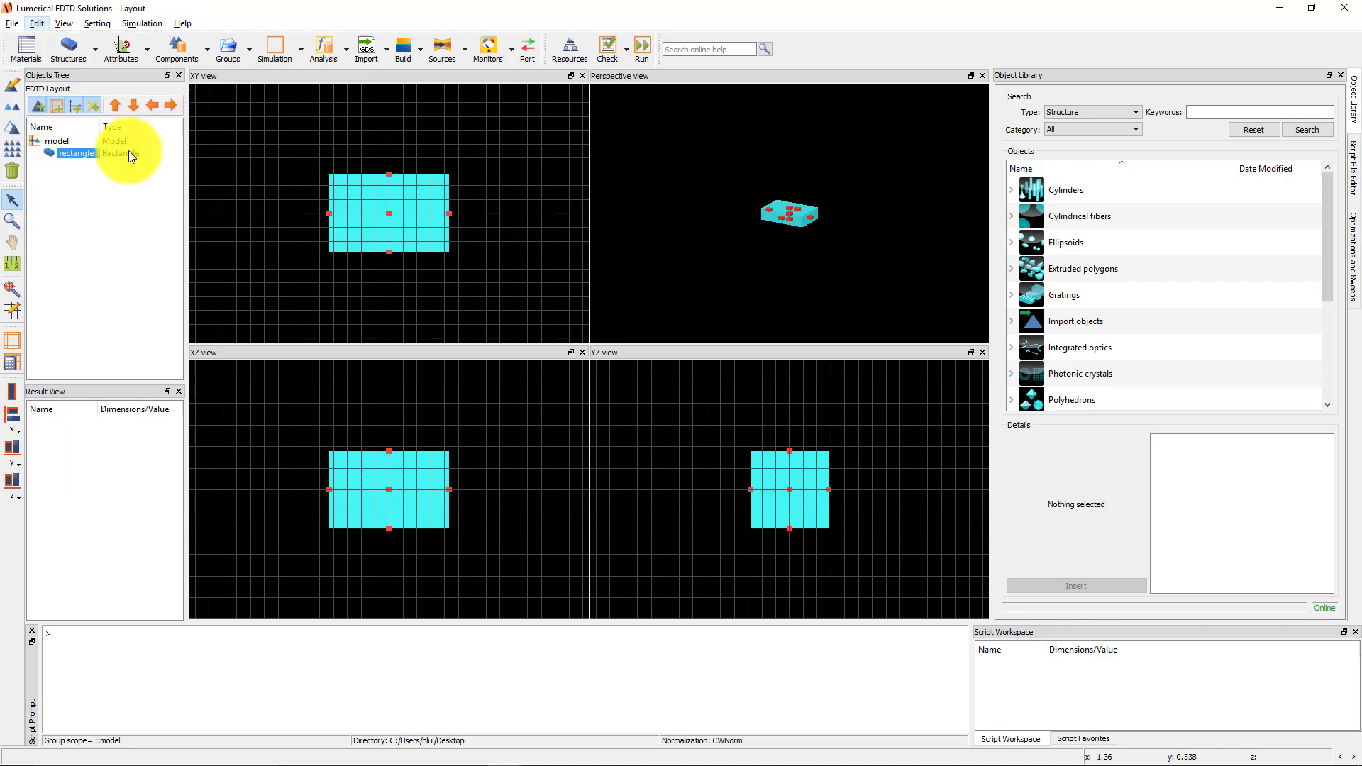
# Open the rectangle's properties for editing and rename it as film
pyautogui.rightClick(80, 155)
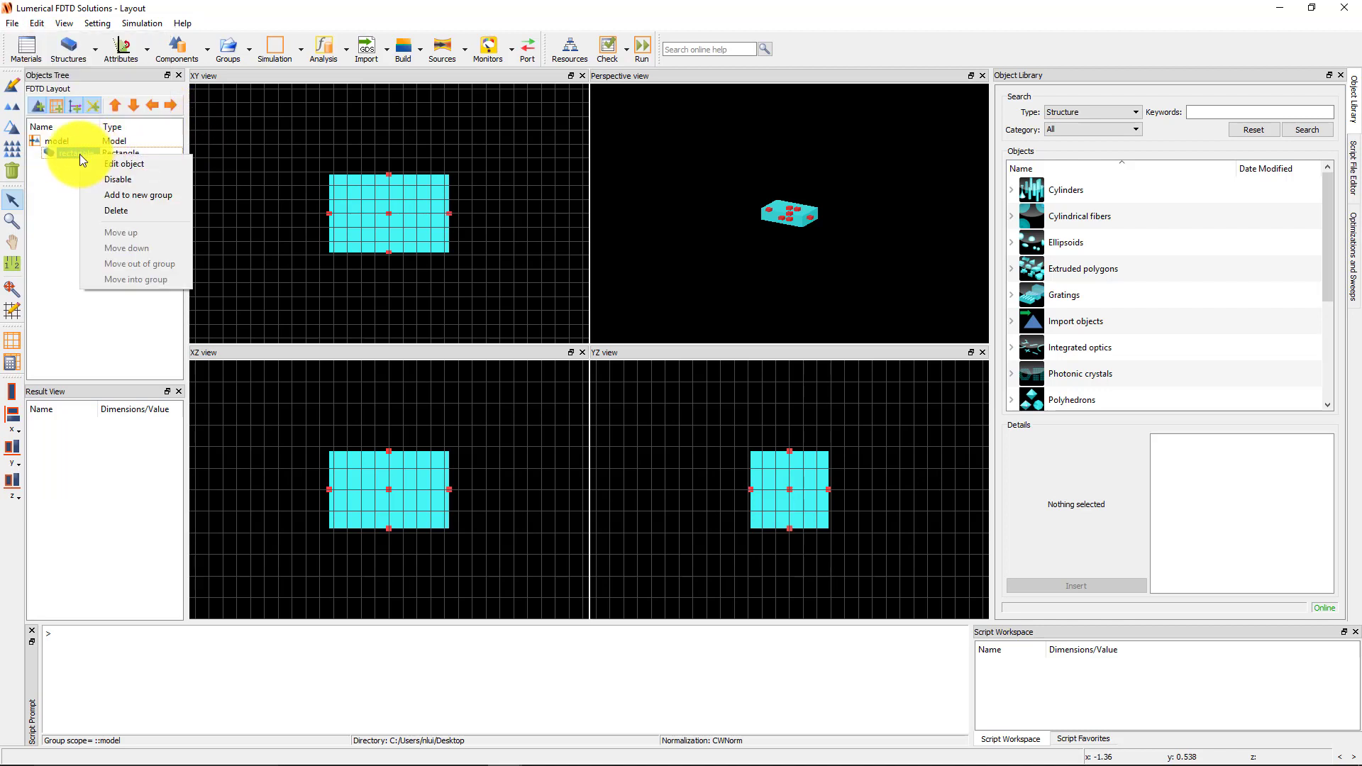
pyautogui.click(130, 164)
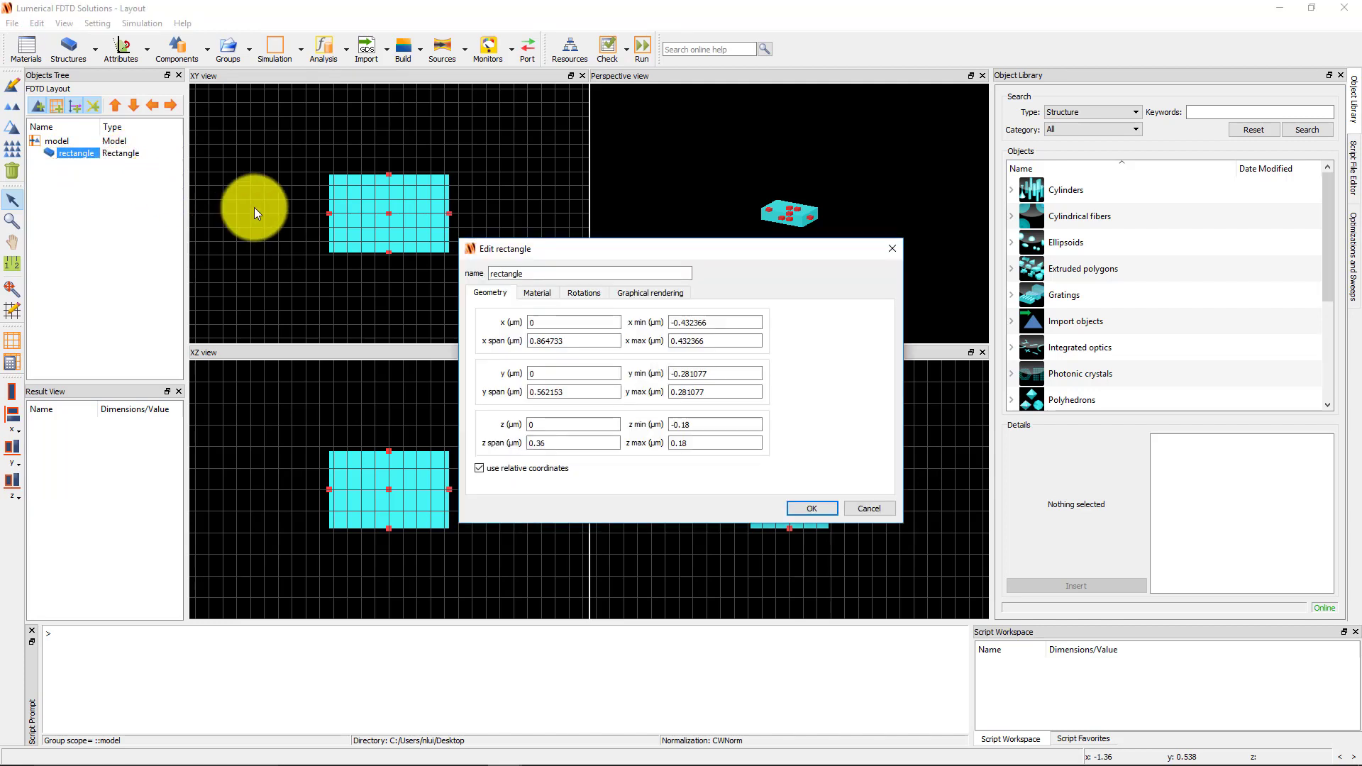
pyautogui.doubleClick(537, 274)
pyautogui.write('film')
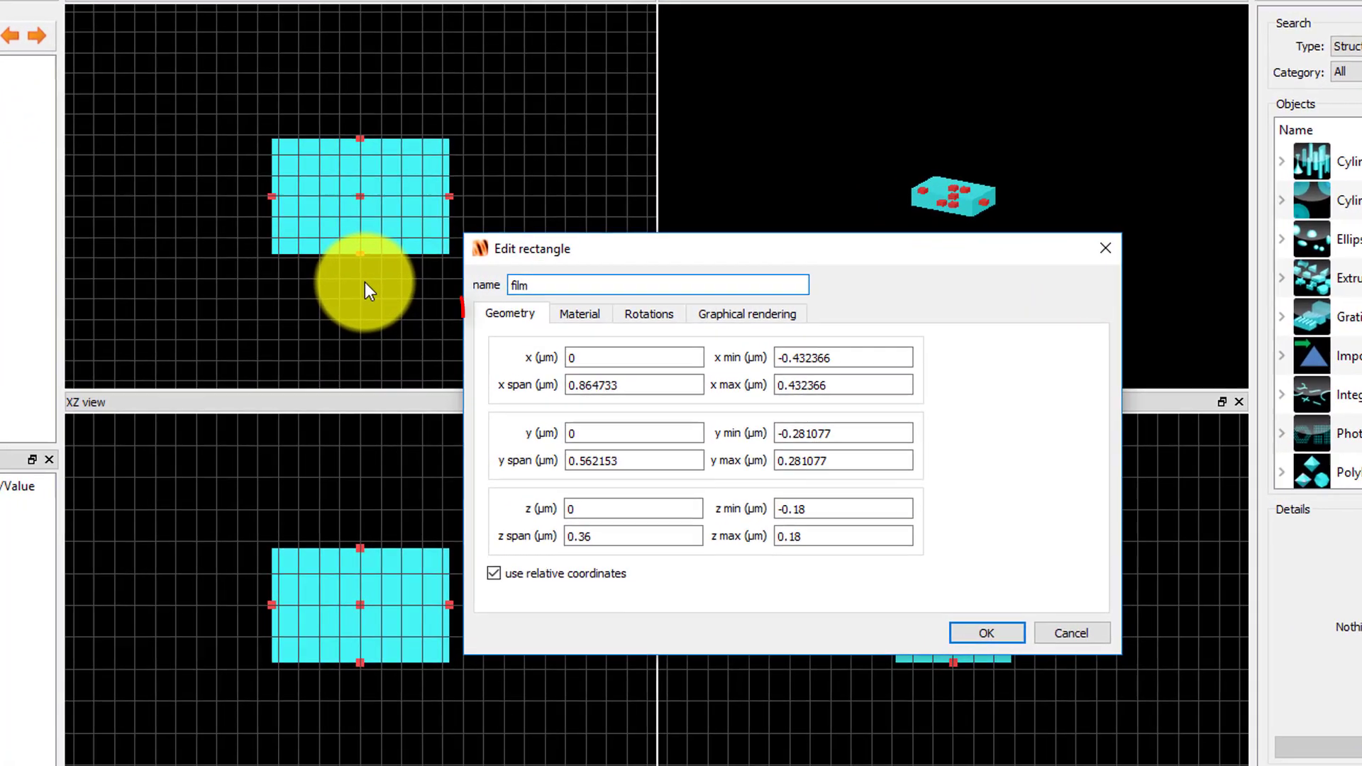
# Set both the x span and the y span of the film to 1.2 µm
pyautogui.moveTo(653, 384); pyautogui.dragTo(697, 384)
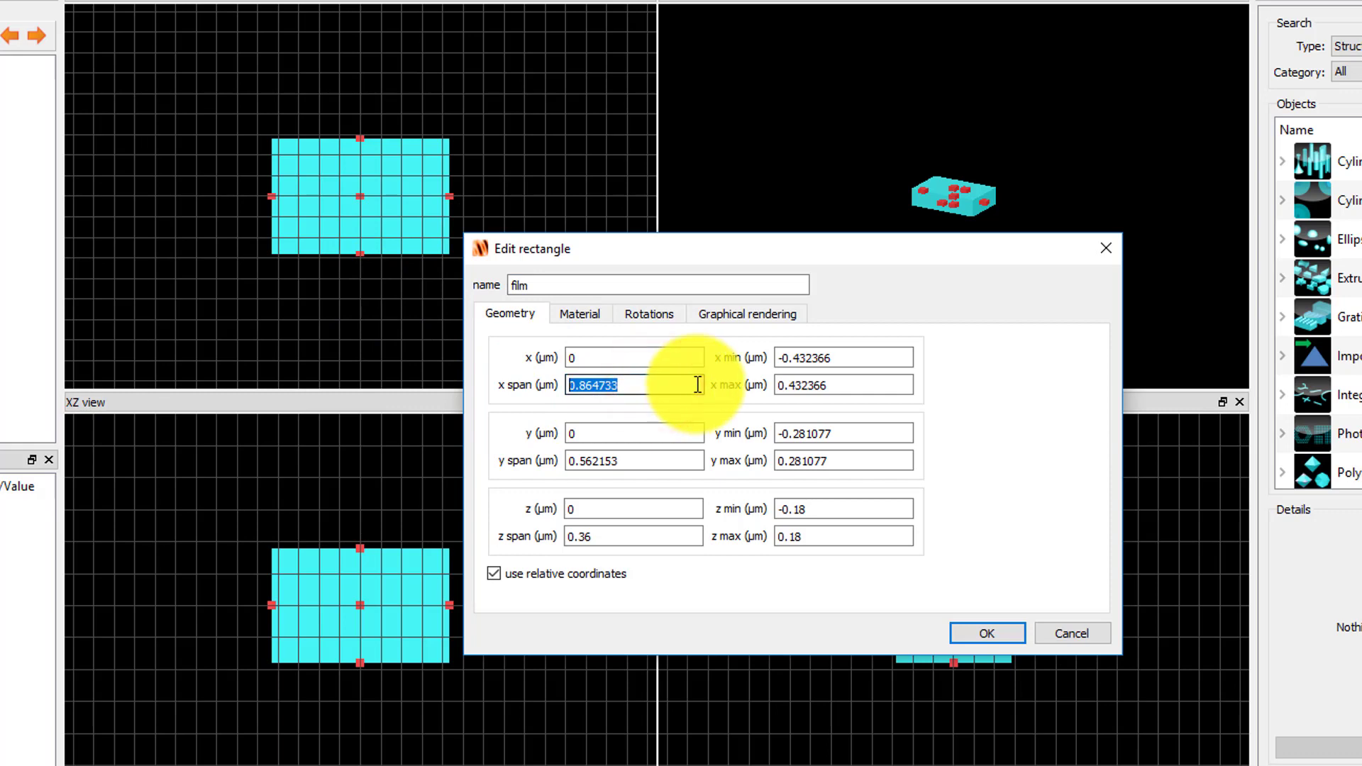
pyautogui.write('1.2')
pyautogui.moveTo(636, 459); pyautogui.dragTo(526, 483)
pyautogui.write('1.2')
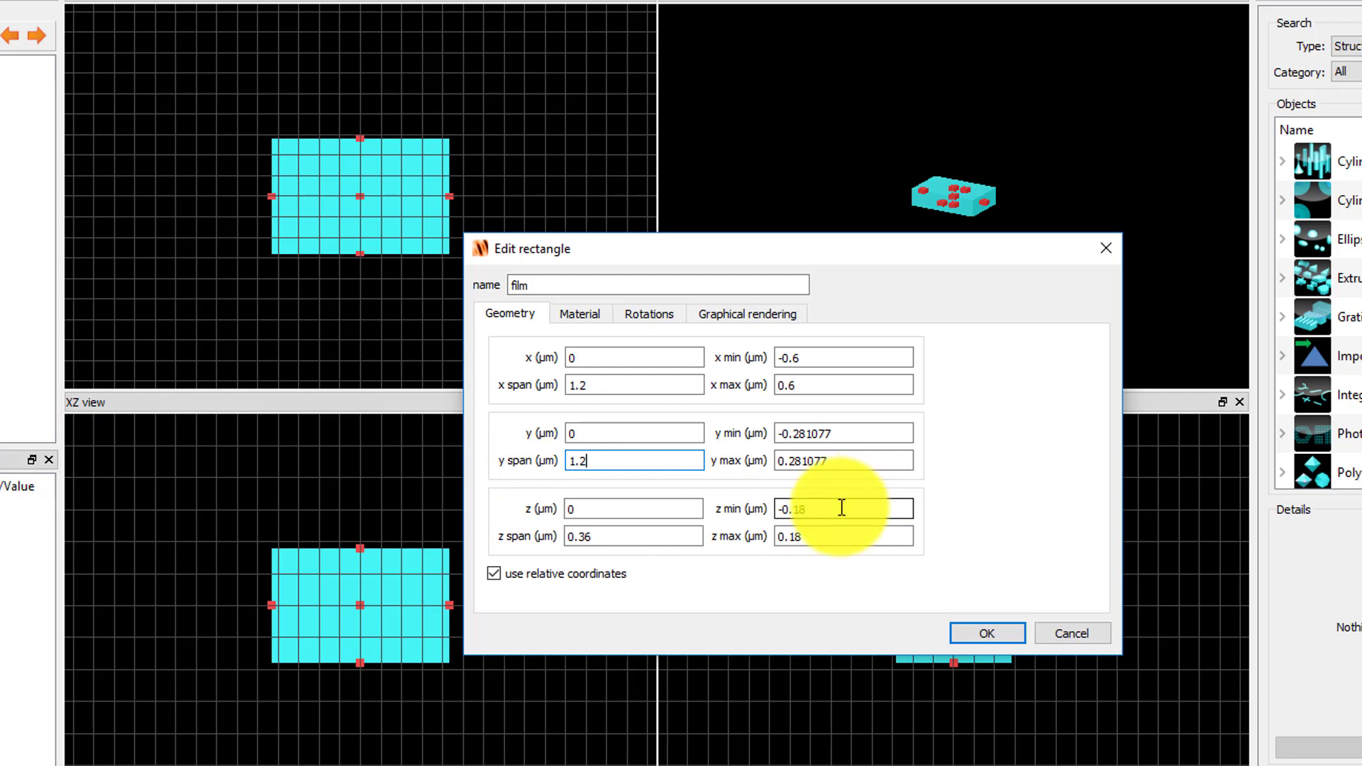
# Set the film's z min to 0 and its z max to 0.1 µm
pyautogui.moveTo(842, 508); pyautogui.dragTo(756, 506)
pyautogui.write('0')
pyautogui.moveTo(821, 535); pyautogui.dragTo(713, 559)
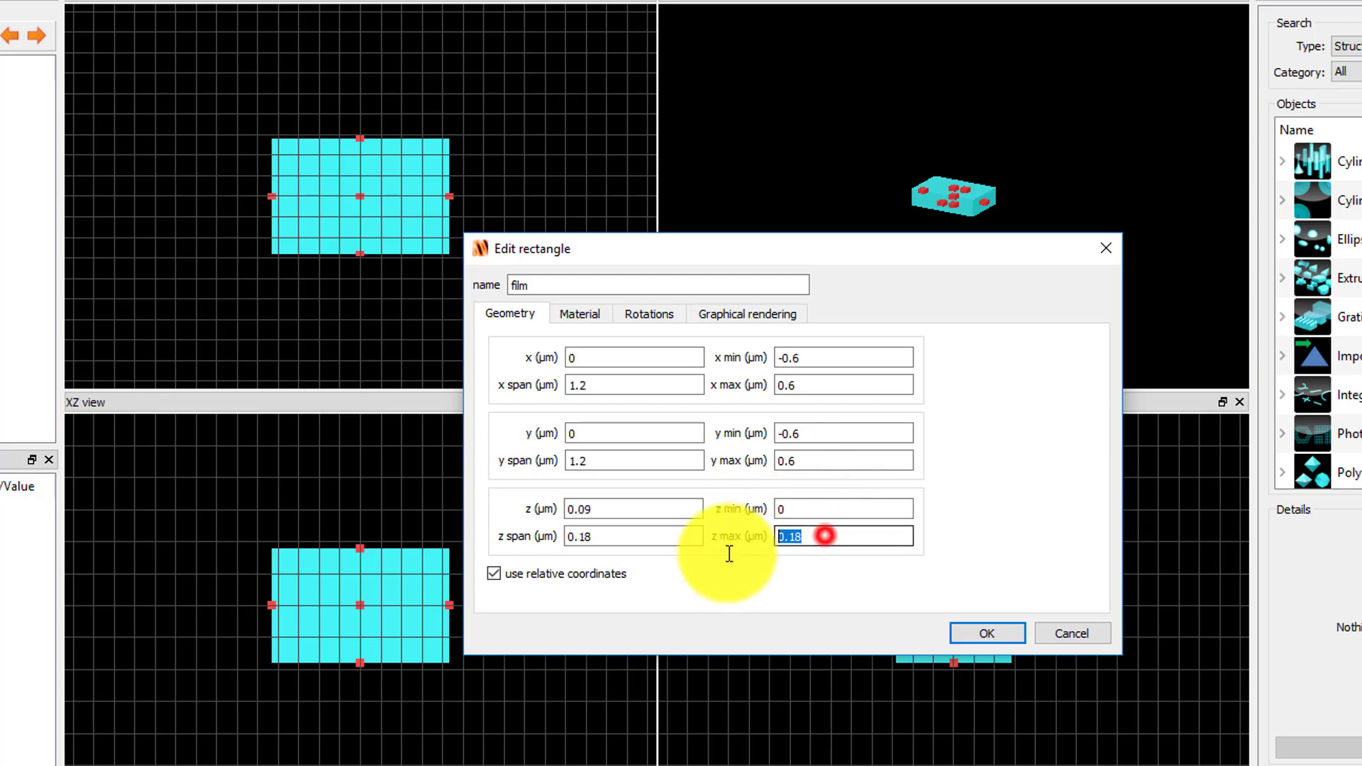
pyautogui.write('0.1')
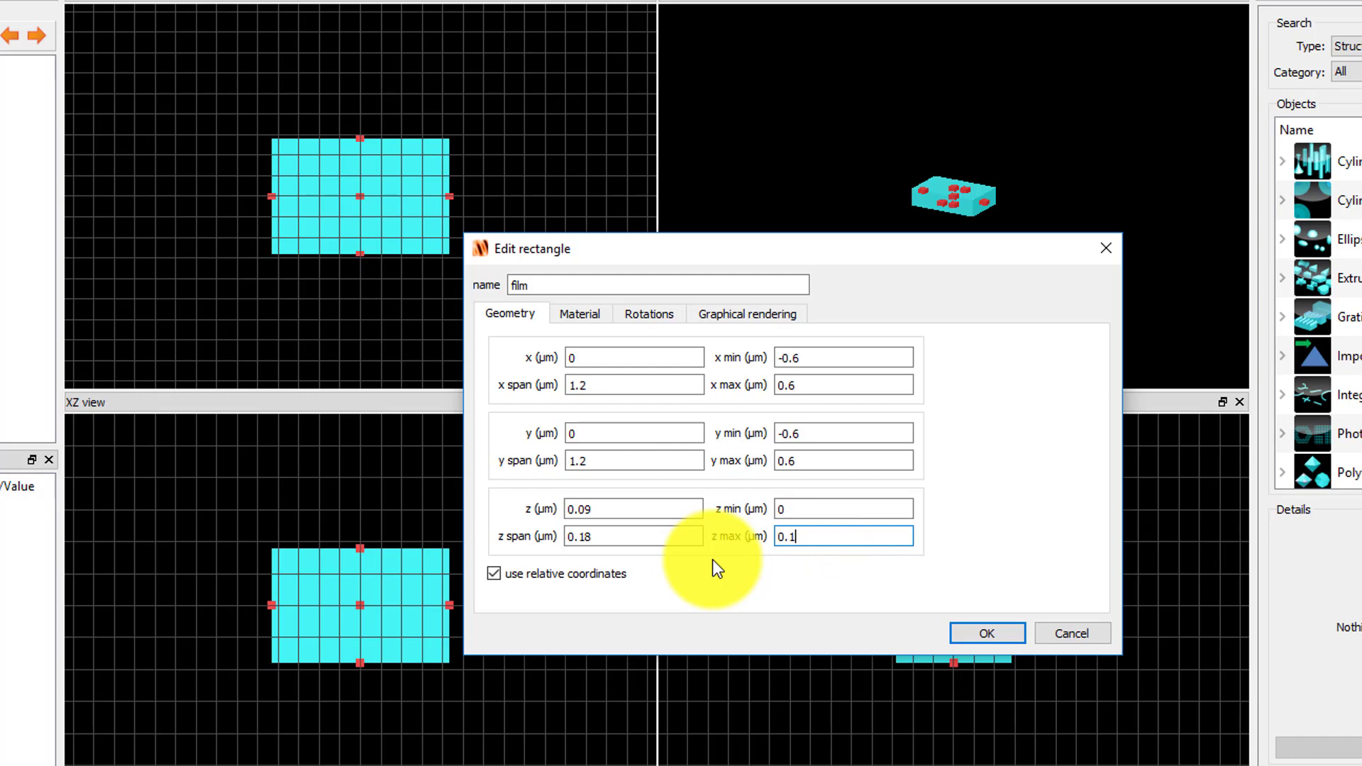
# Assign the Au (Gold) - CRC material to the film and apply its properties
pyautogui.click(607, 320)
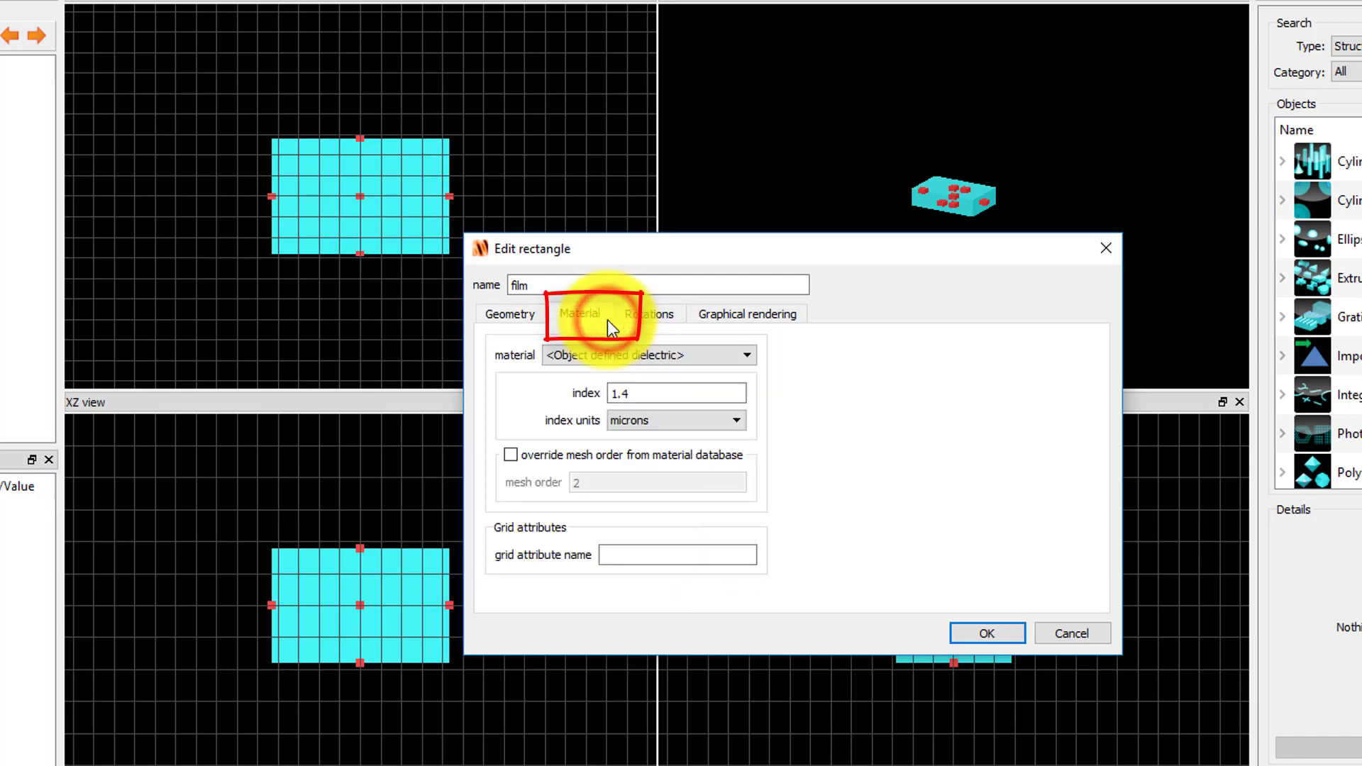
pyautogui.click(742, 353)
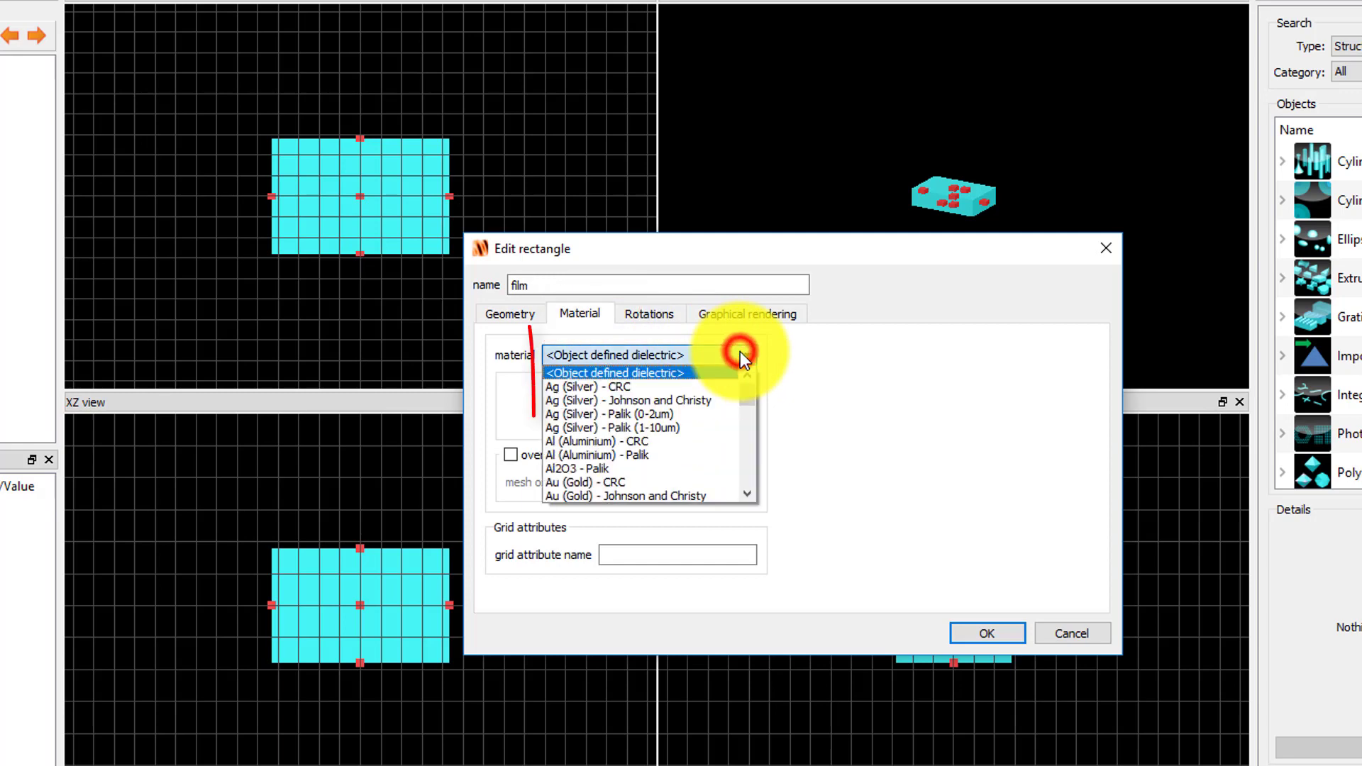
pyautogui.scroll(-1, 698, 442)
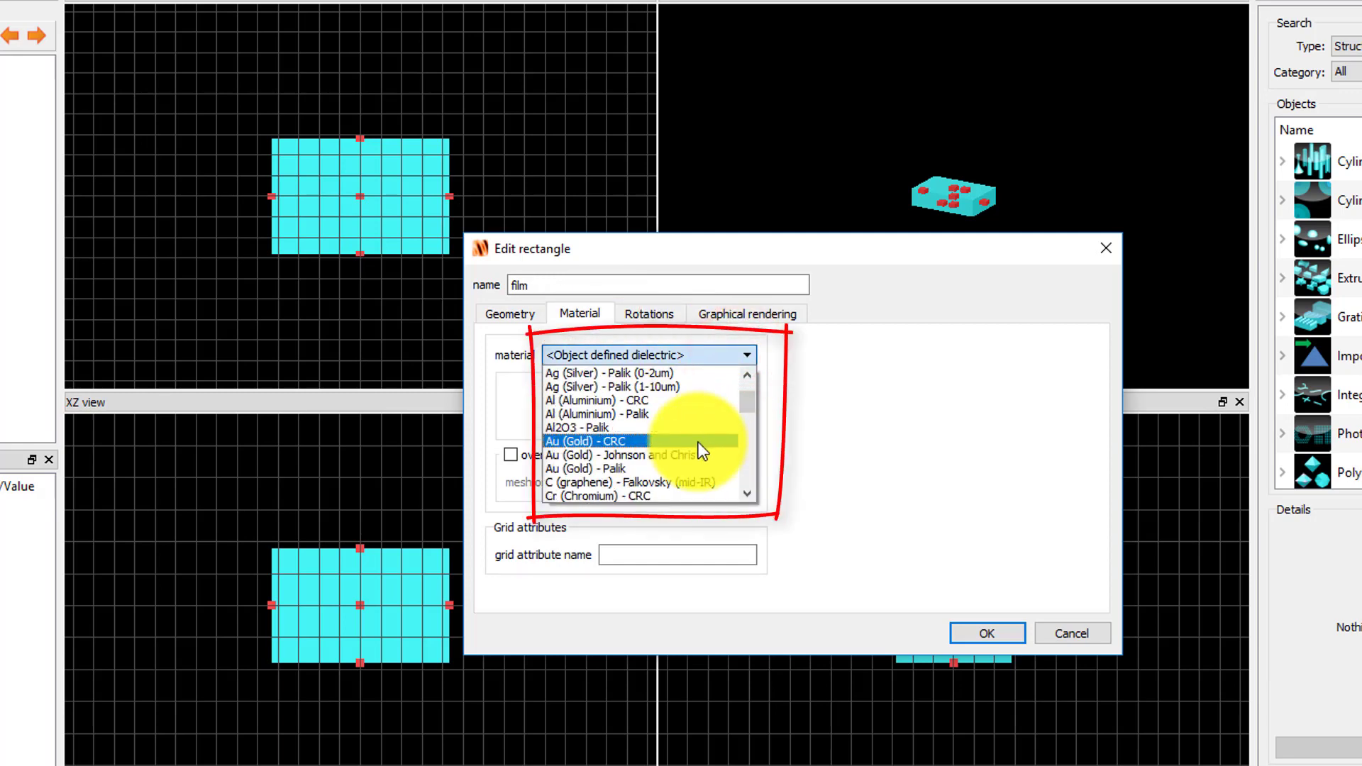
pyautogui.click(698, 442)
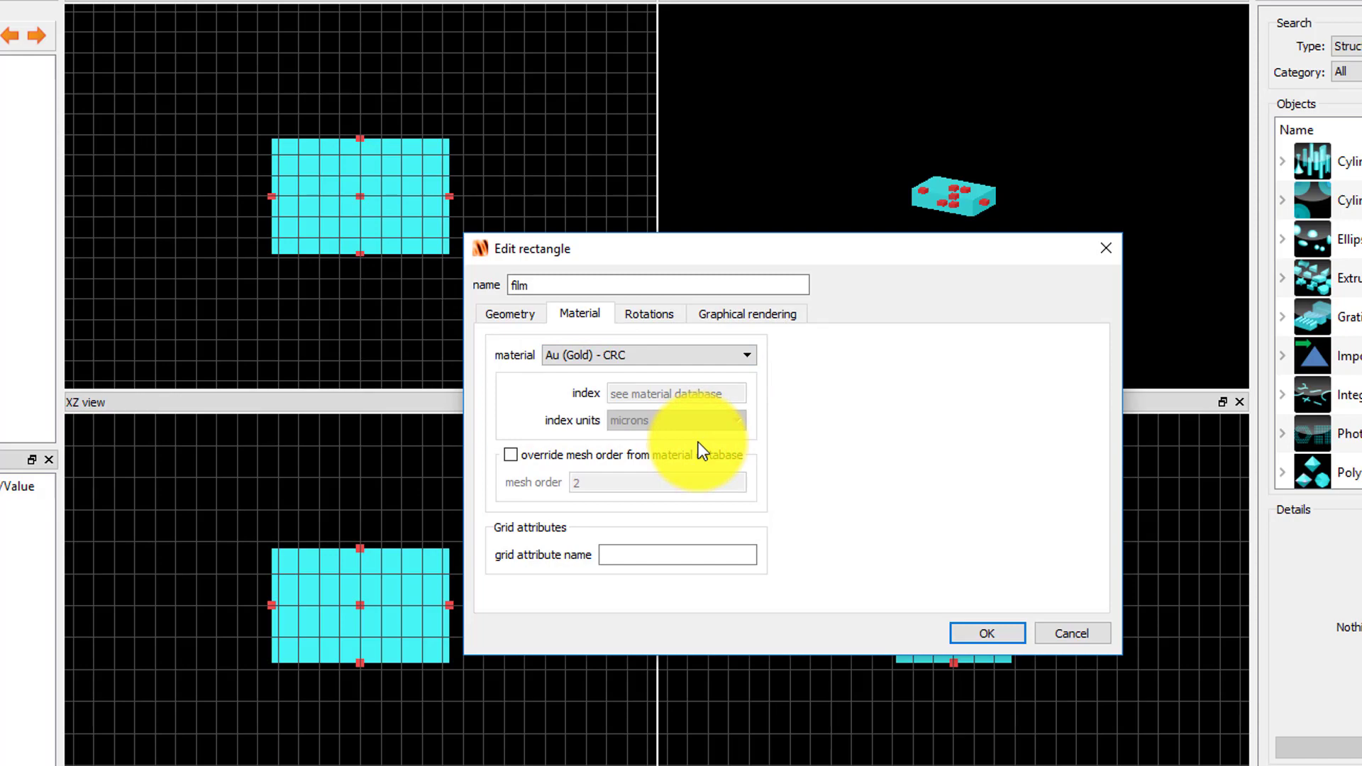
pyautogui.click(987, 633)
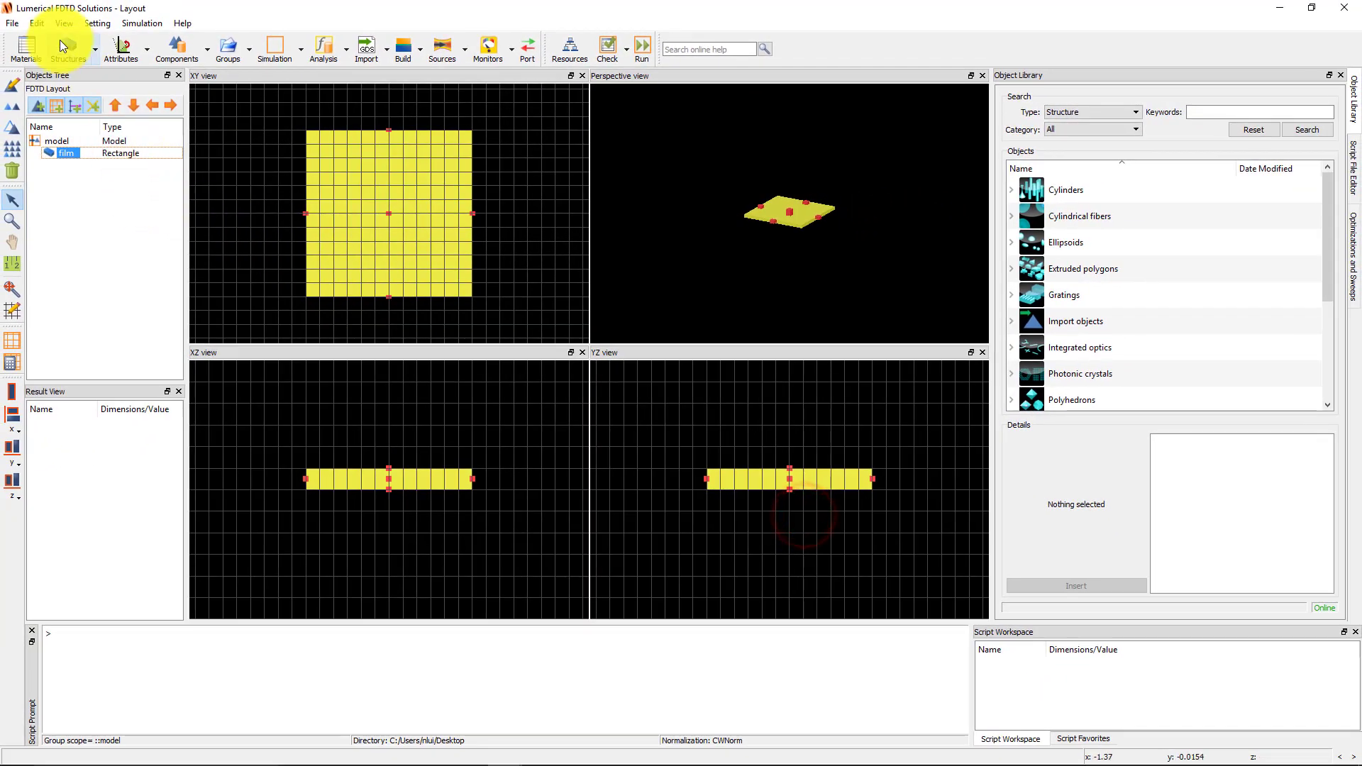
# Duplicate the film rectangle and rename the copy as substrate
pyautogui.click(39, 23)
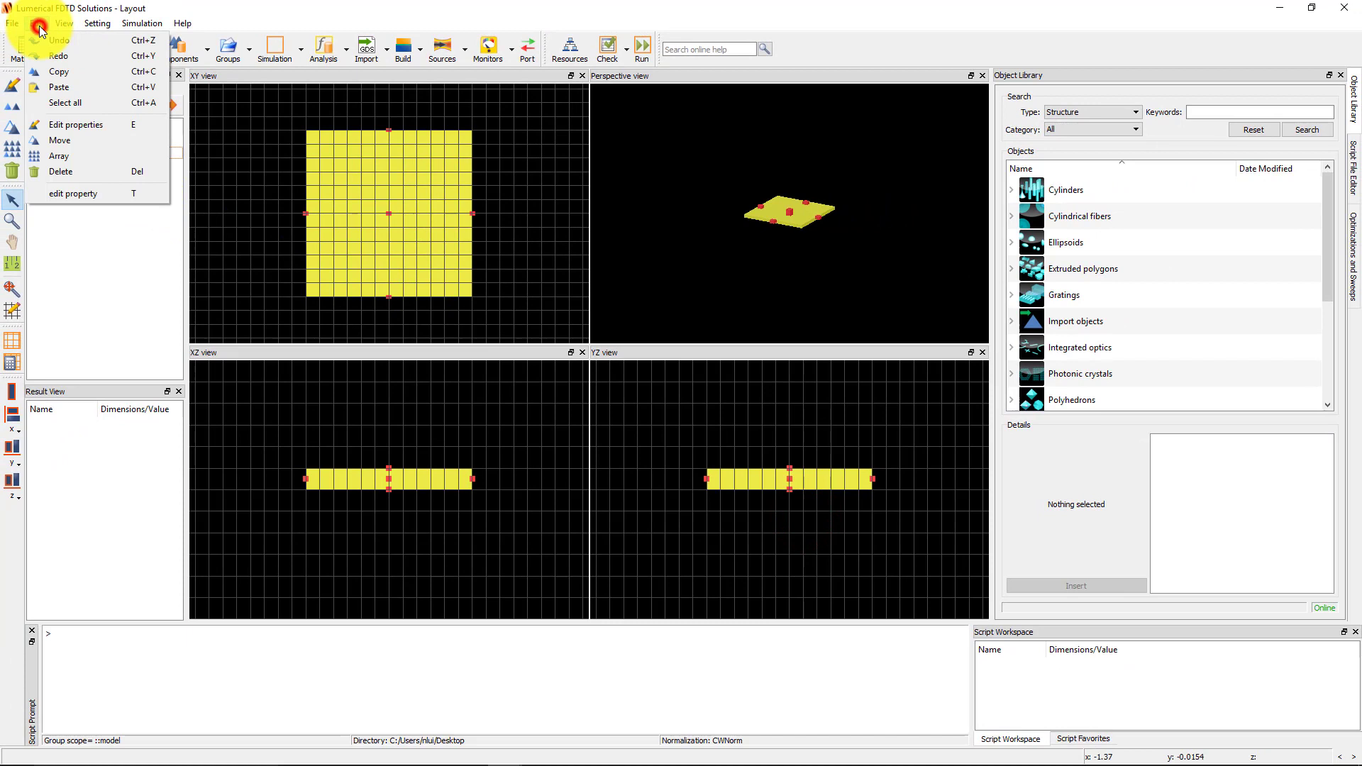
pyautogui.click(138, 268)
pyautogui.click(66, 152)
pyautogui.hotkey('ctrl', 'd')
pyautogui.click(12, 85)
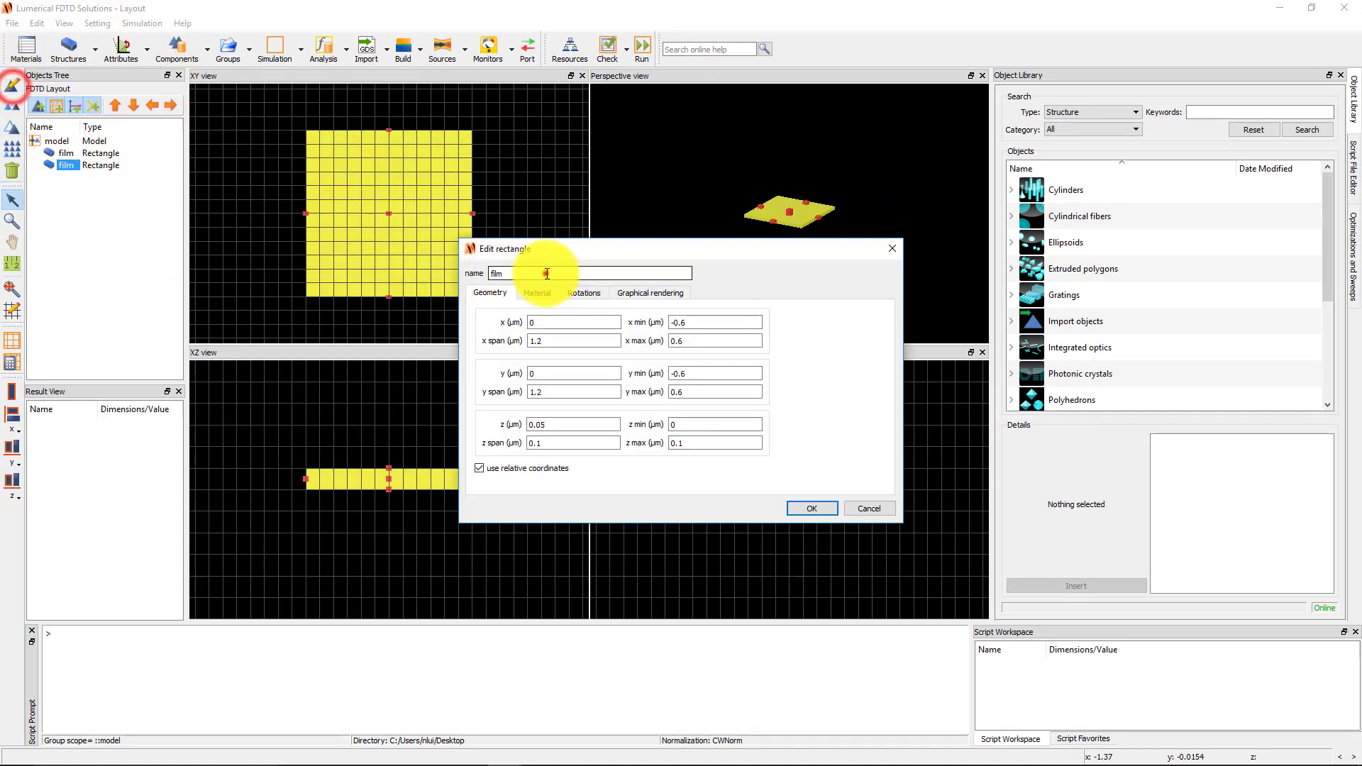
pyautogui.doubleClick(547, 273)
pyautogui.write('substrate')
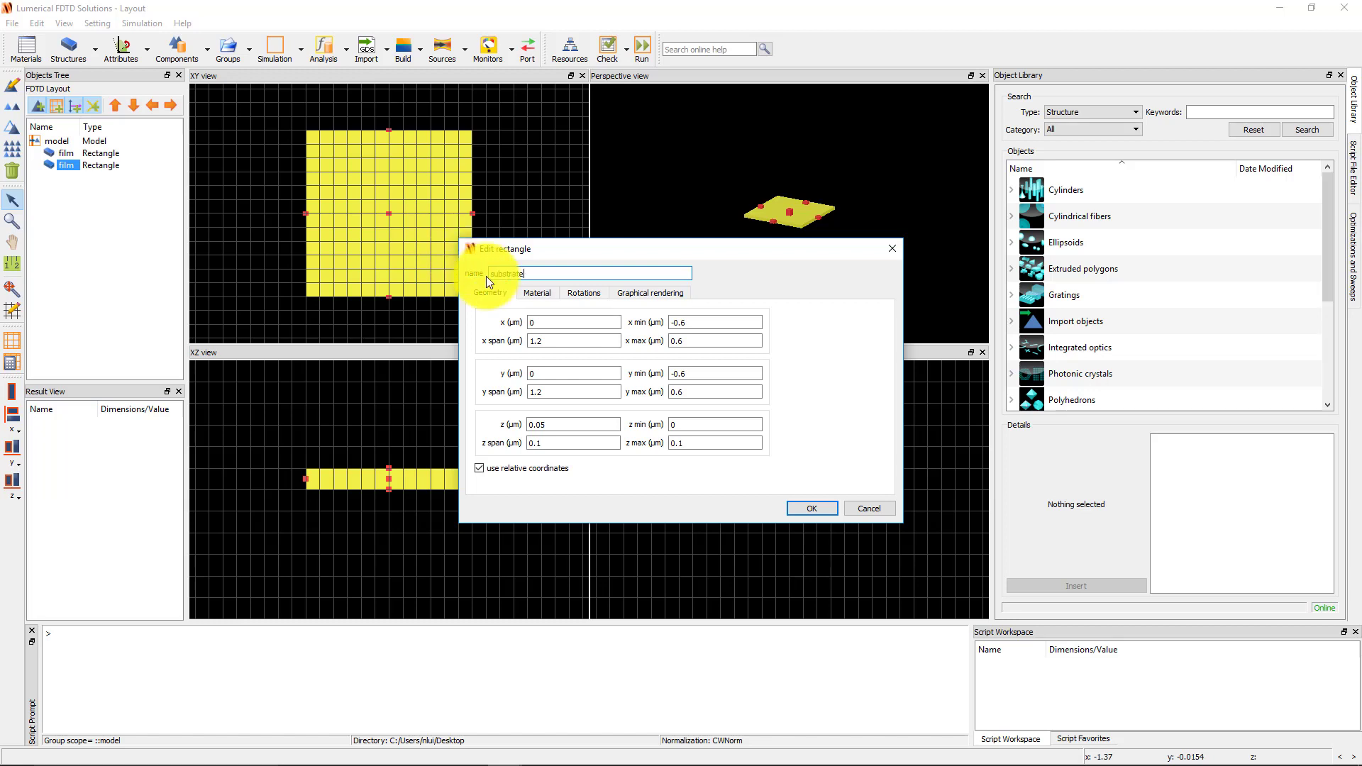
# Set the substrate's z max to 0 and its z min to -1 µm
pyautogui.click(710, 444)
pyautogui.press('BackSpace')
pyautogui.press('BackSpace')
pyautogui.click(685, 424)
pyautogui.press('BackSpace')
pyautogui.write('-1')
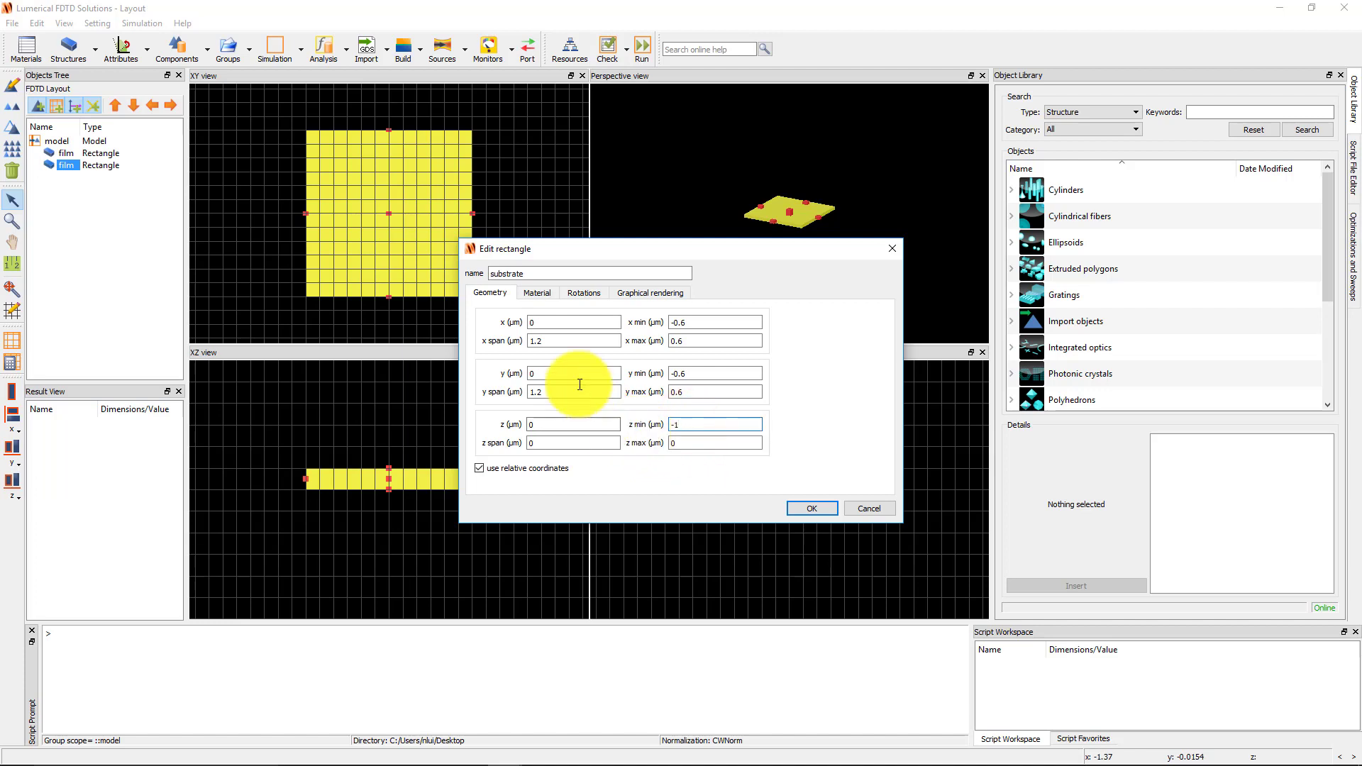
# Assign the SiO2 (Glass) - Palik material to the substrate and apply its properties
pyautogui.click(521, 298)
pyautogui.click(624, 323)
pyautogui.scroll(-2, 631, 386)
pyautogui.scroll(-5, 630, 386)
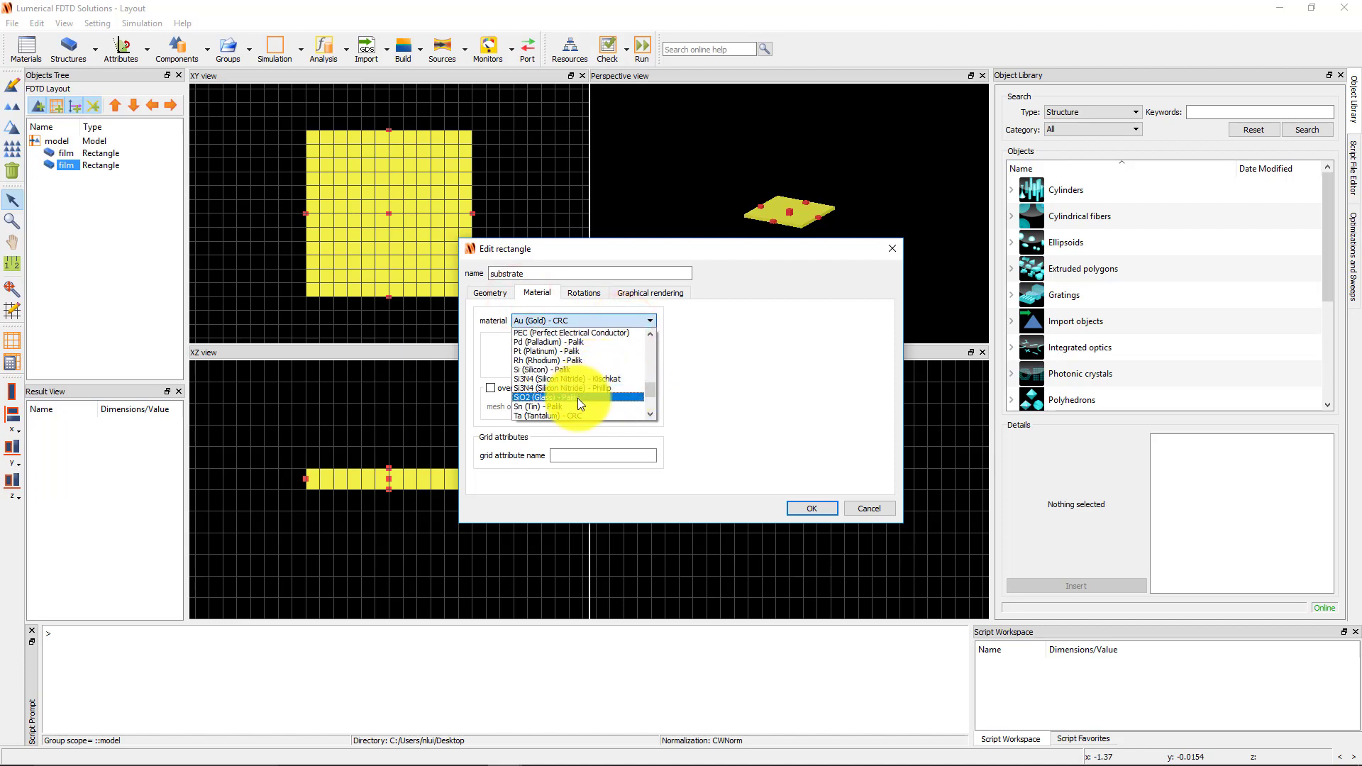
pyautogui.click(578, 398)
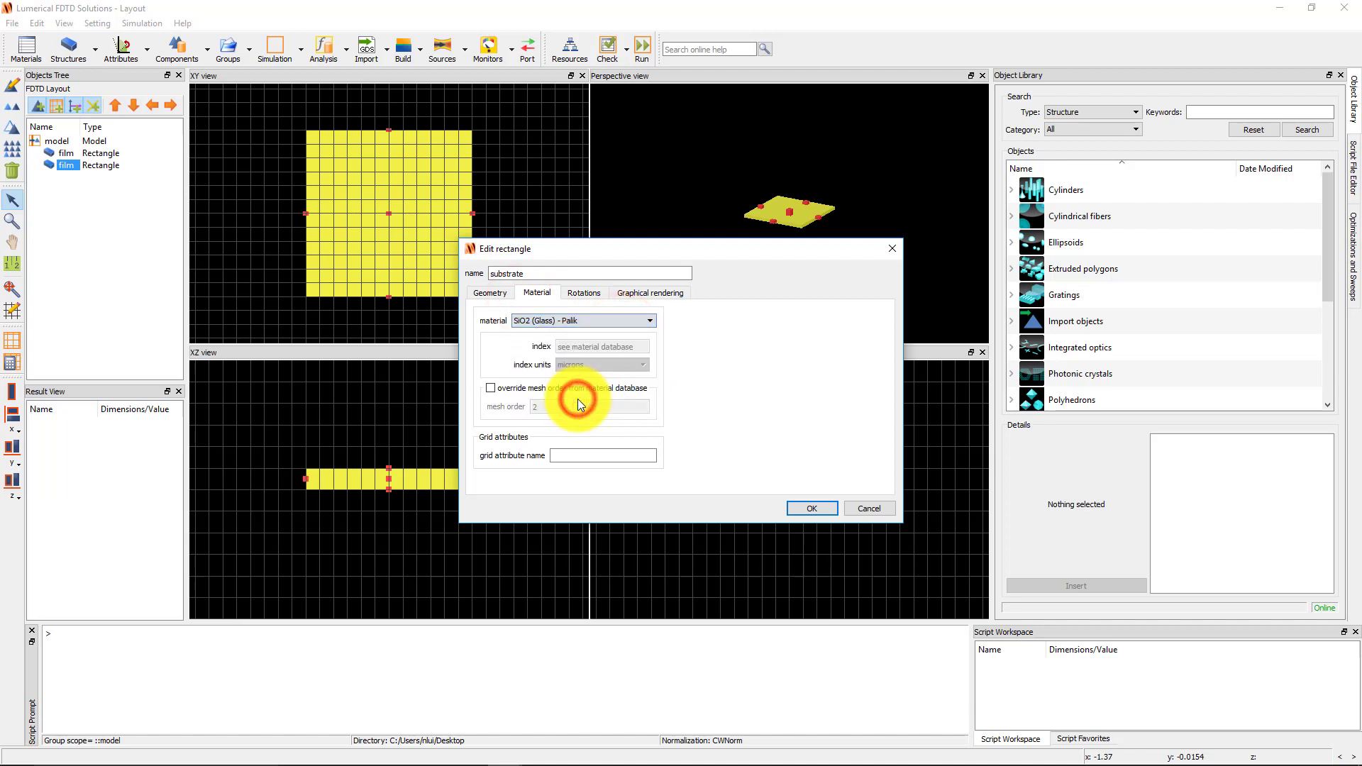
pyautogui.click(806, 506)
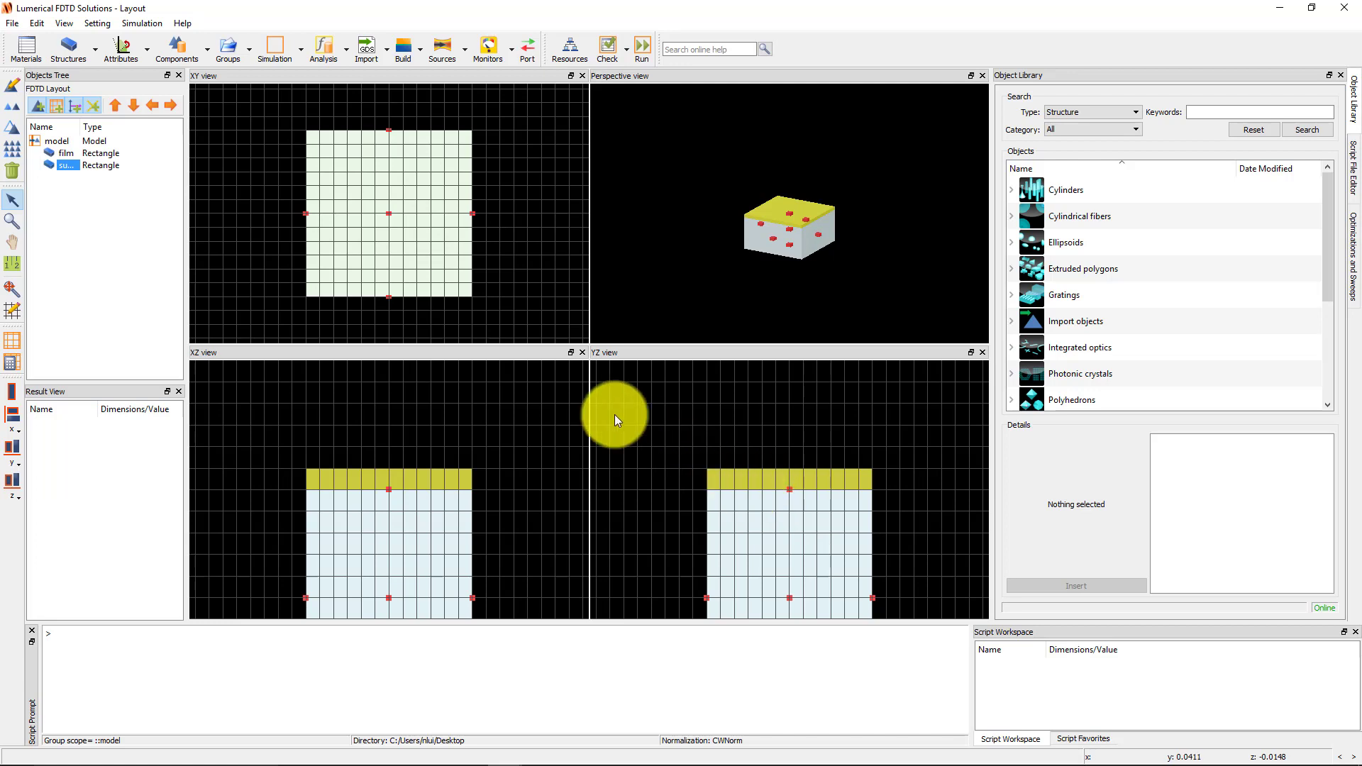
pyautogui.click(65, 23)
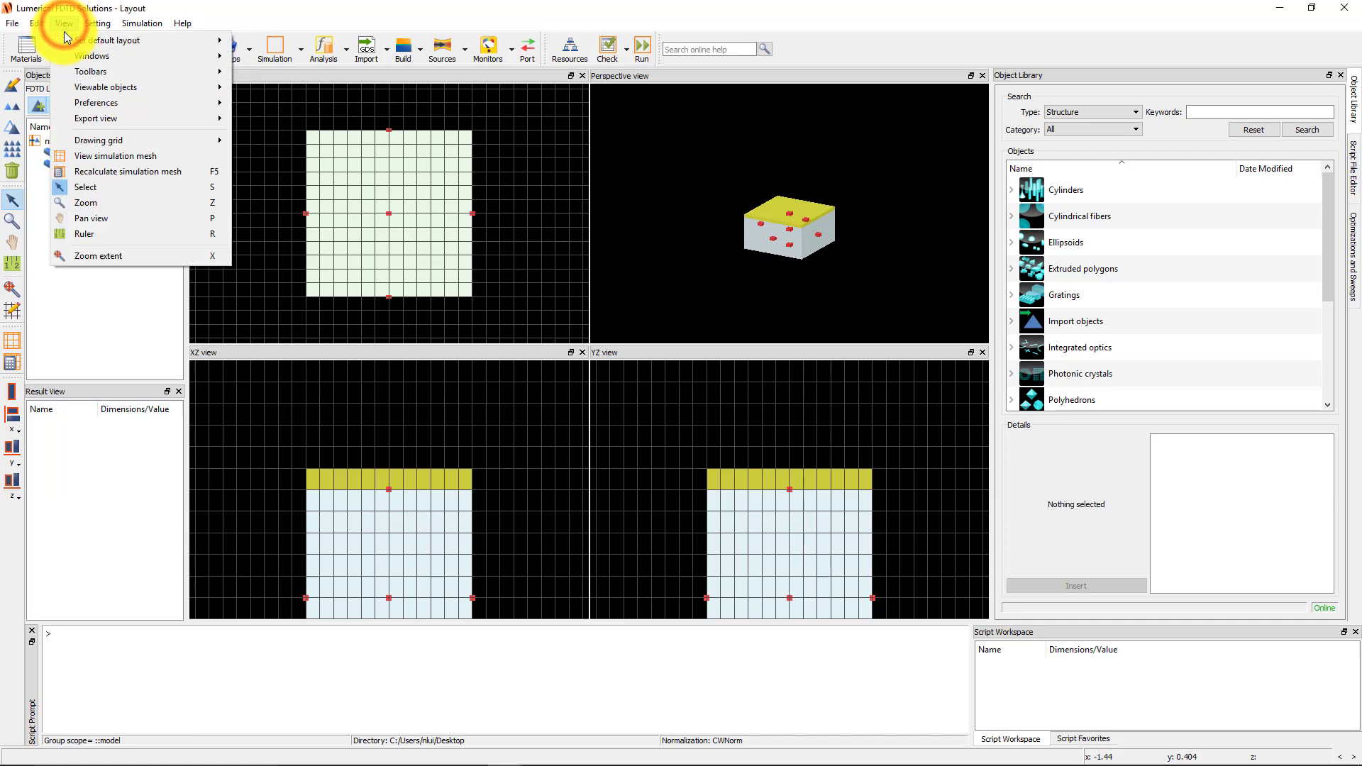
pyautogui.moveTo(194, 56)
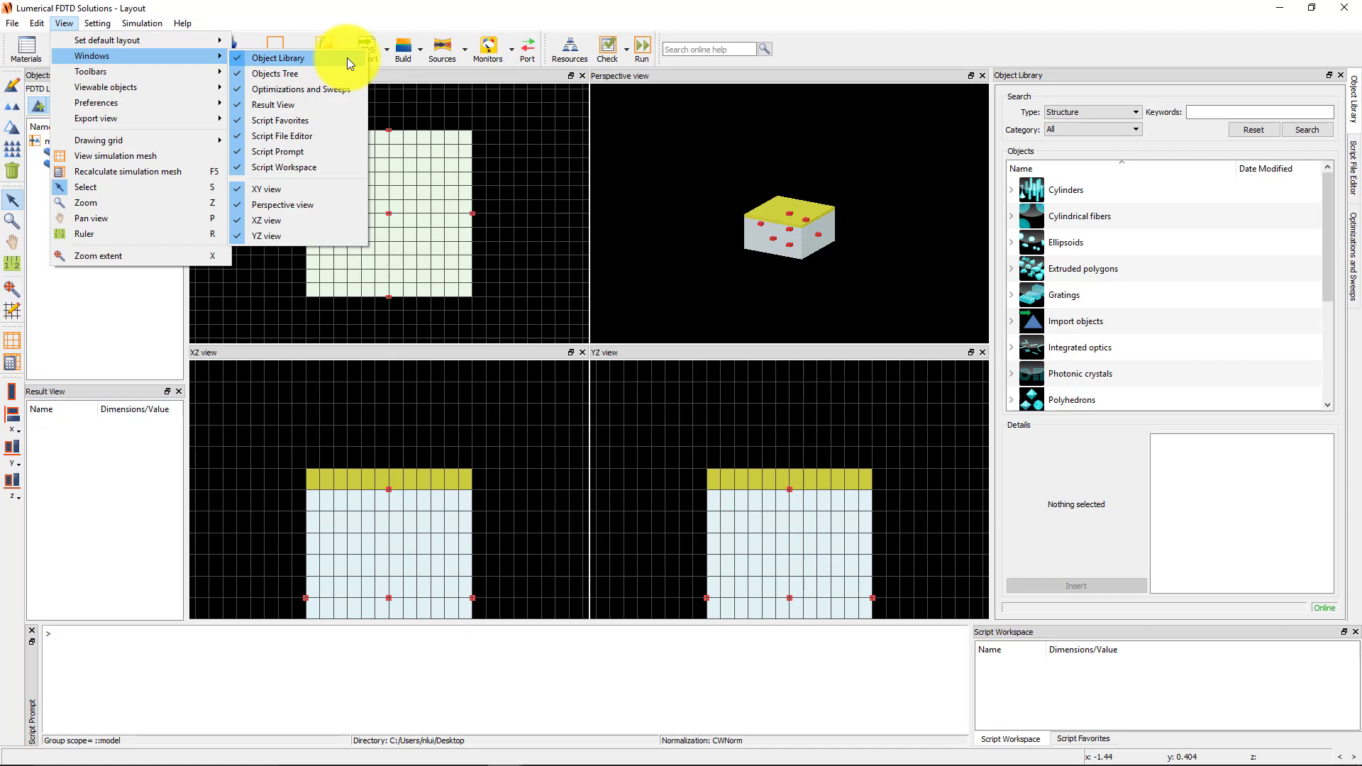
pyautogui.press('Escape')
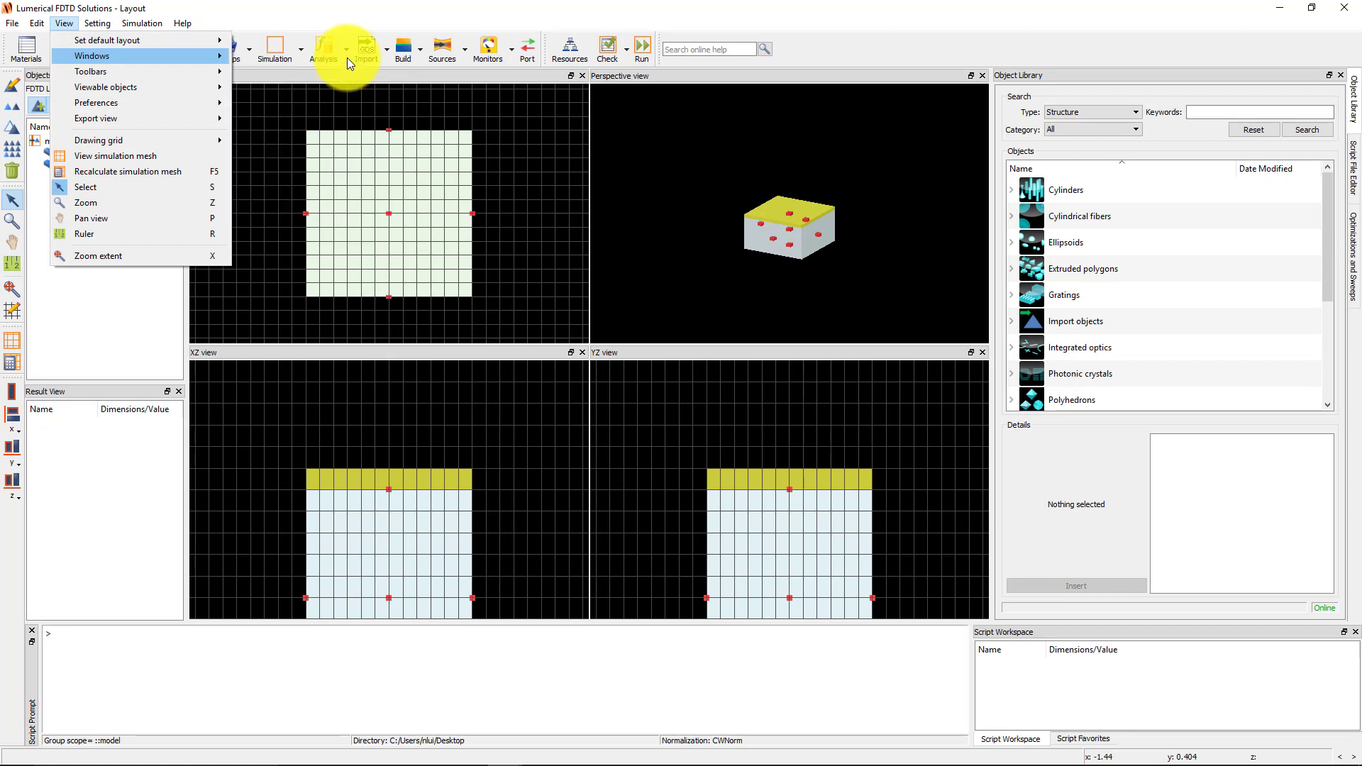
pyautogui.click(445, 7)
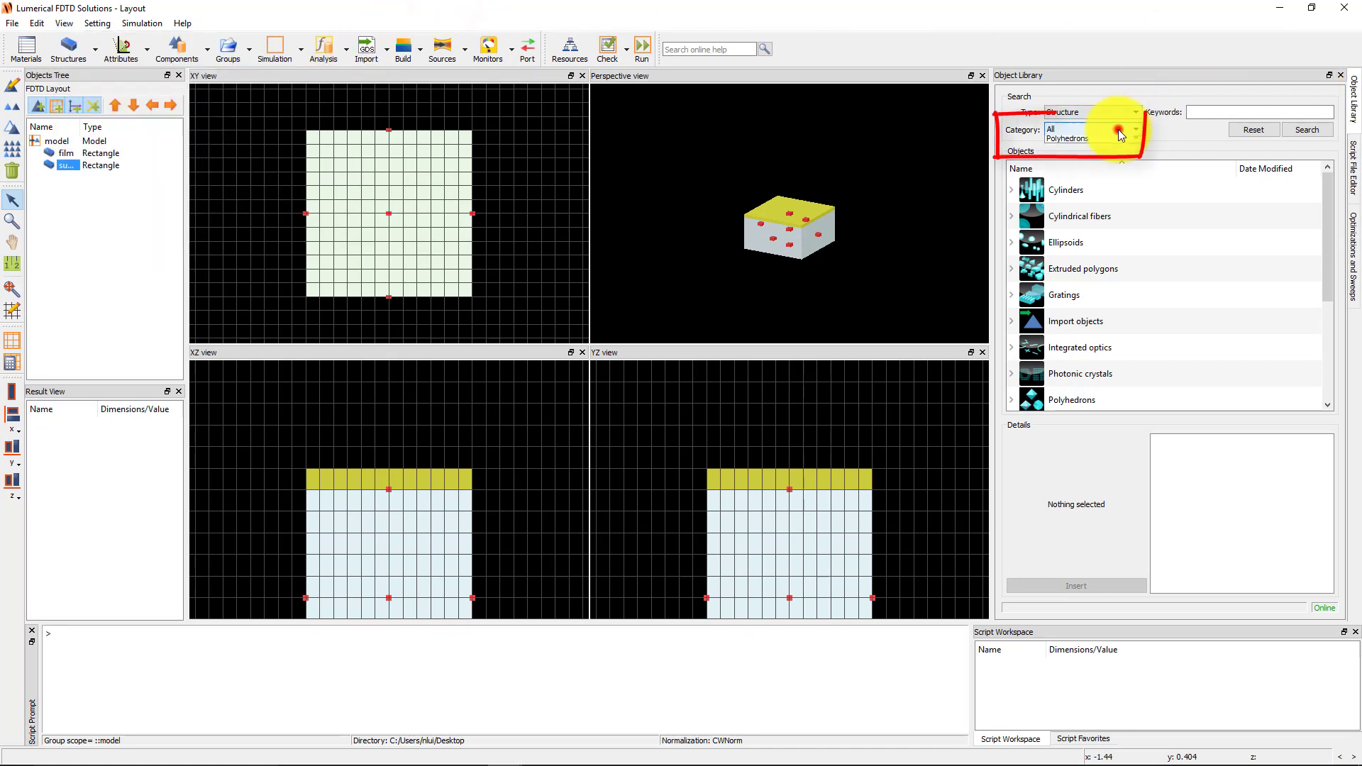
# Filter the object library to the Photonic crystals category and insert the Rectangular lattice PC array
pyautogui.click(1121, 129)
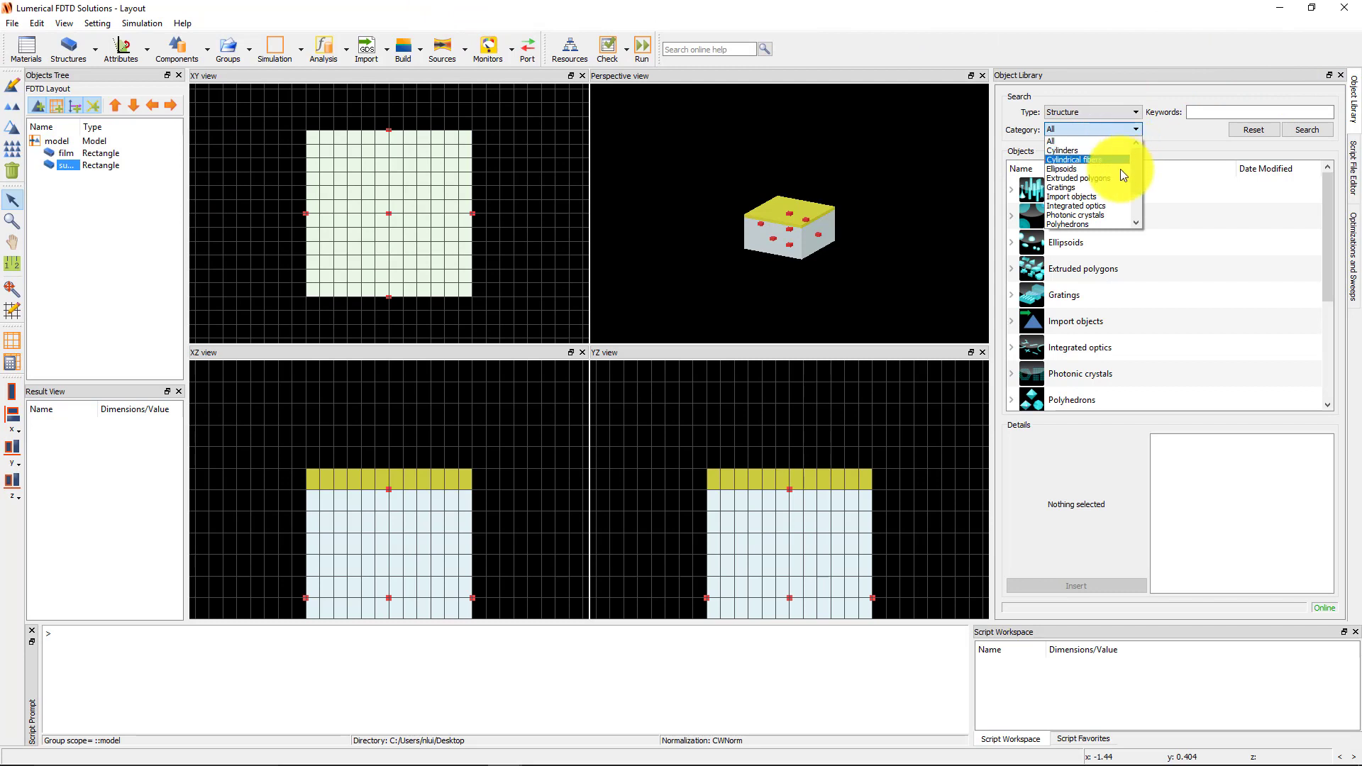
pyautogui.click(1104, 214)
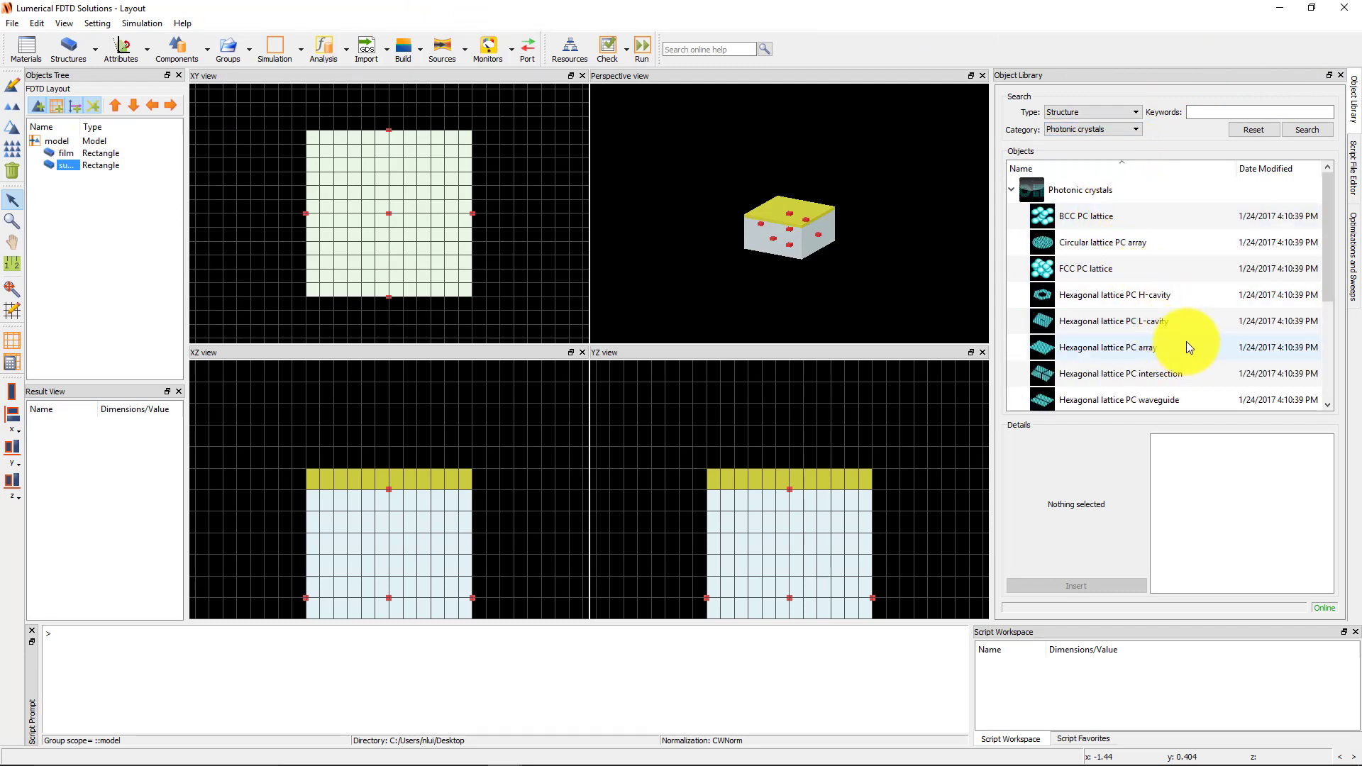
pyautogui.scroll(-1, 1187, 342)
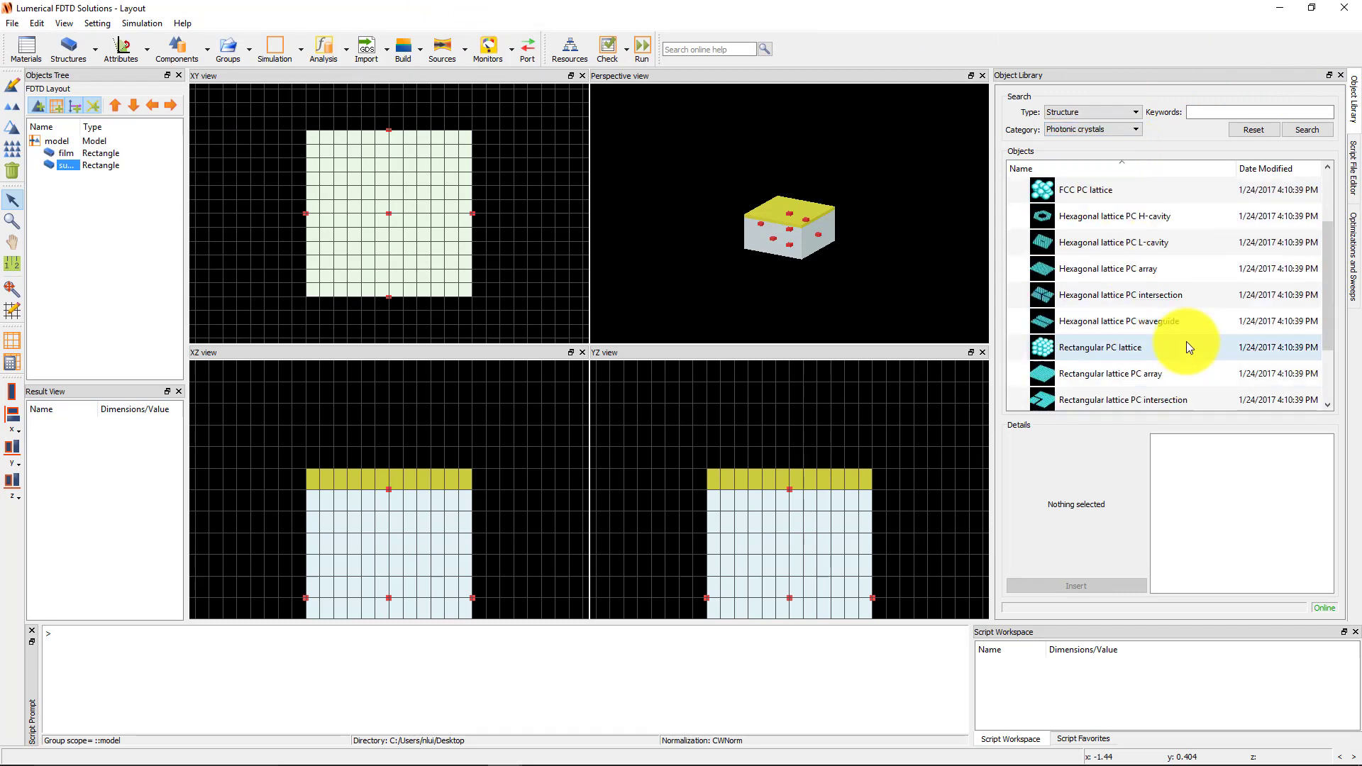
pyautogui.click(1161, 377)
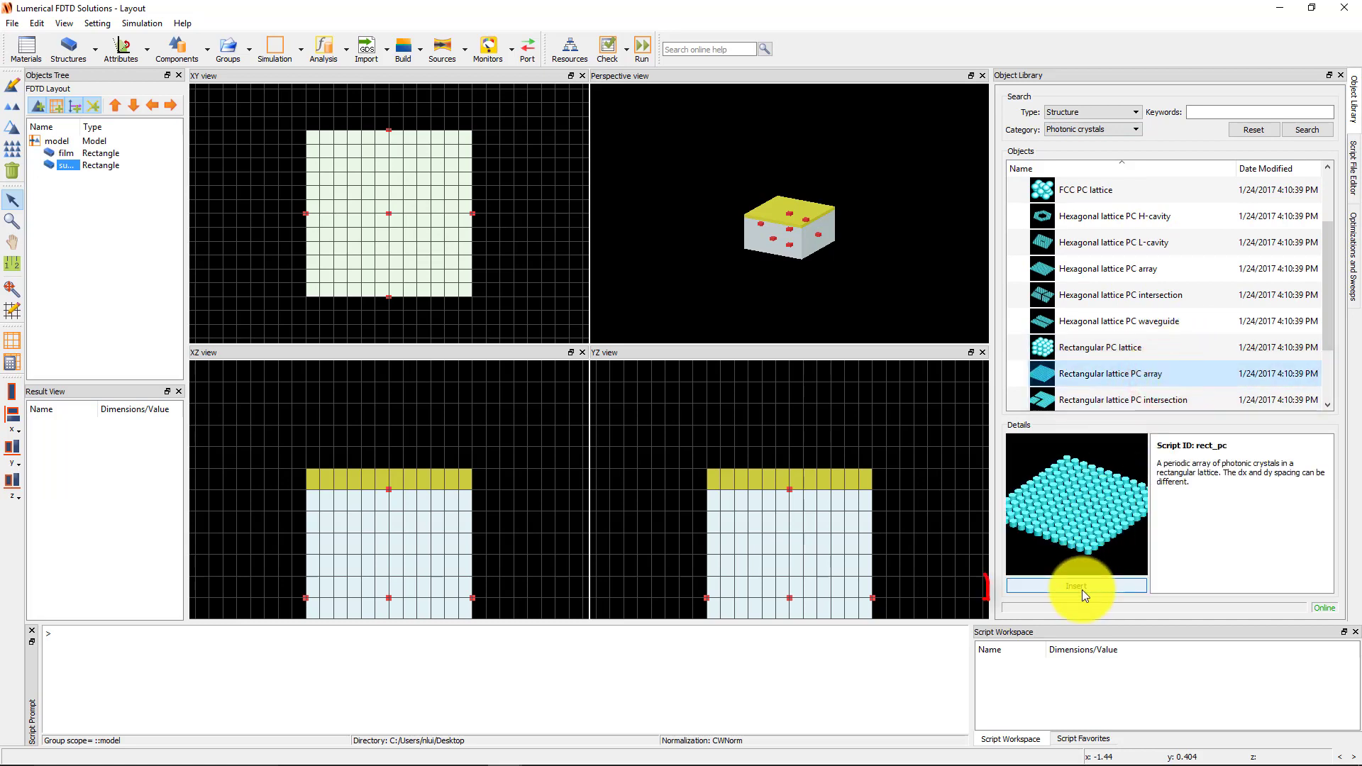
pyautogui.click(1082, 590)
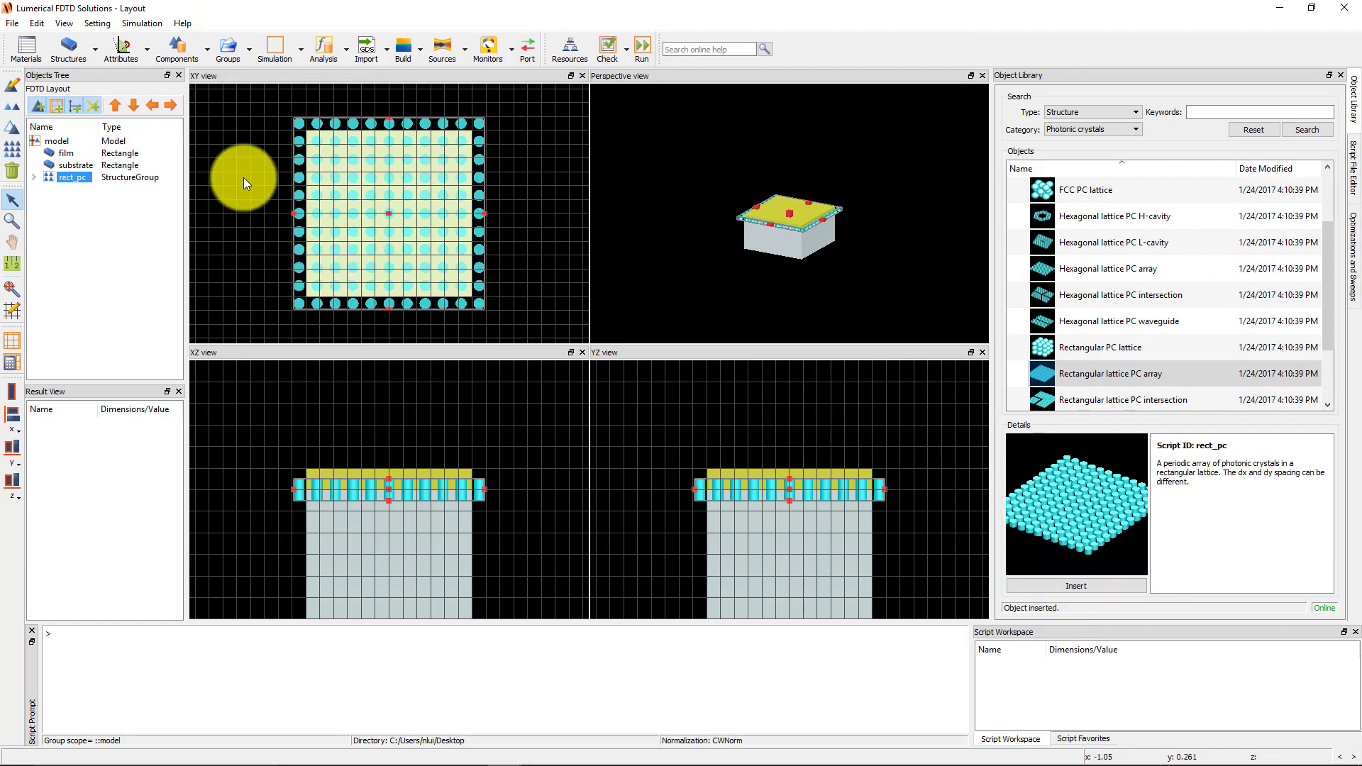
# Open the properties of the inserted rect_pc structure group and rename it nanoholes
pyautogui.click(35, 176)
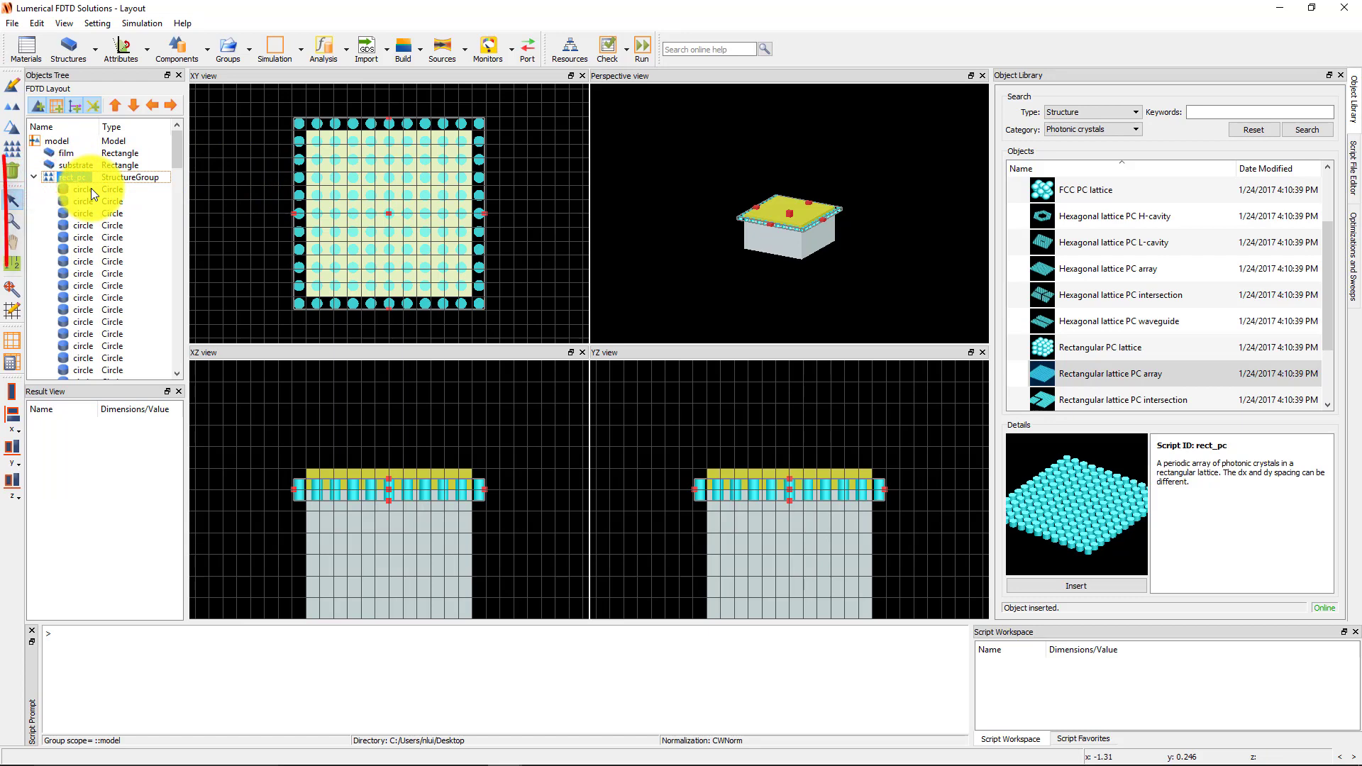
pyautogui.click(15, 88)
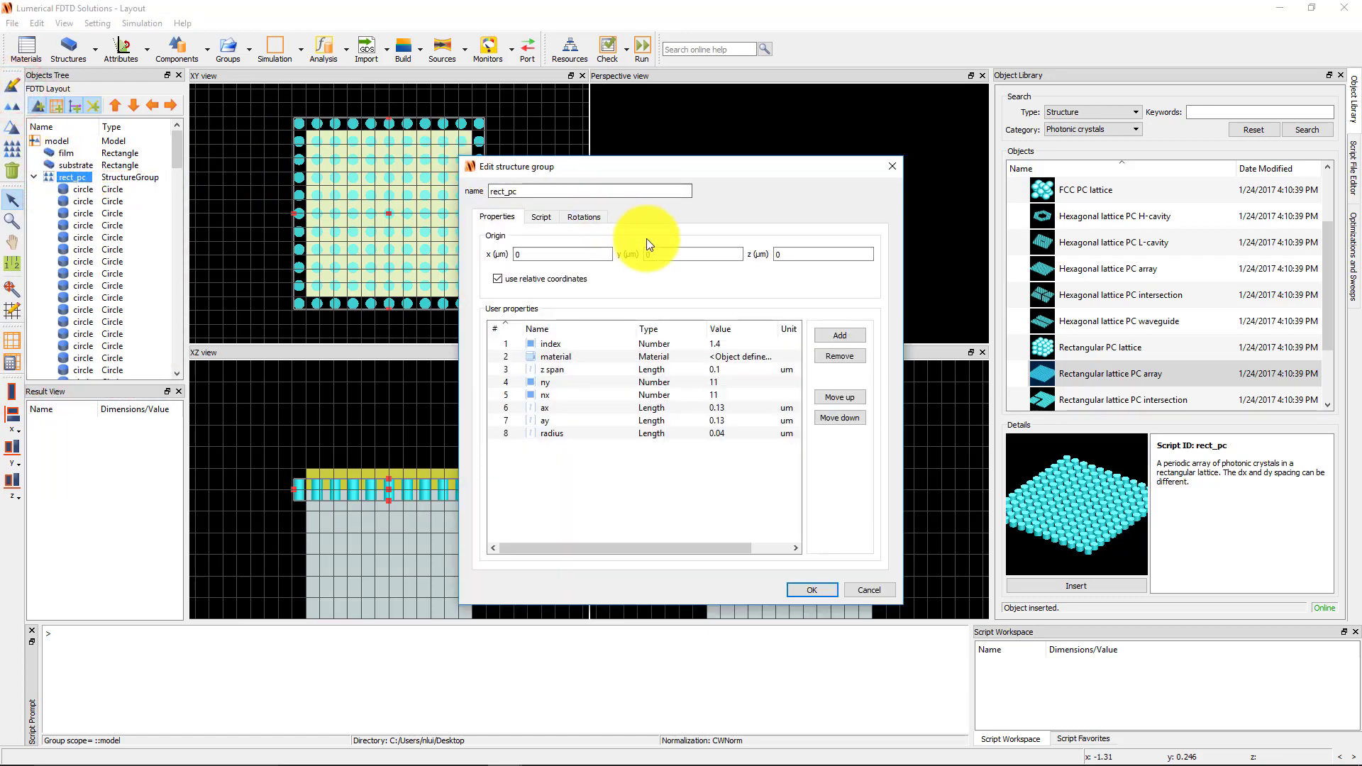
pyautogui.doubleClick(532, 190)
pyautogui.write('nanoholes')
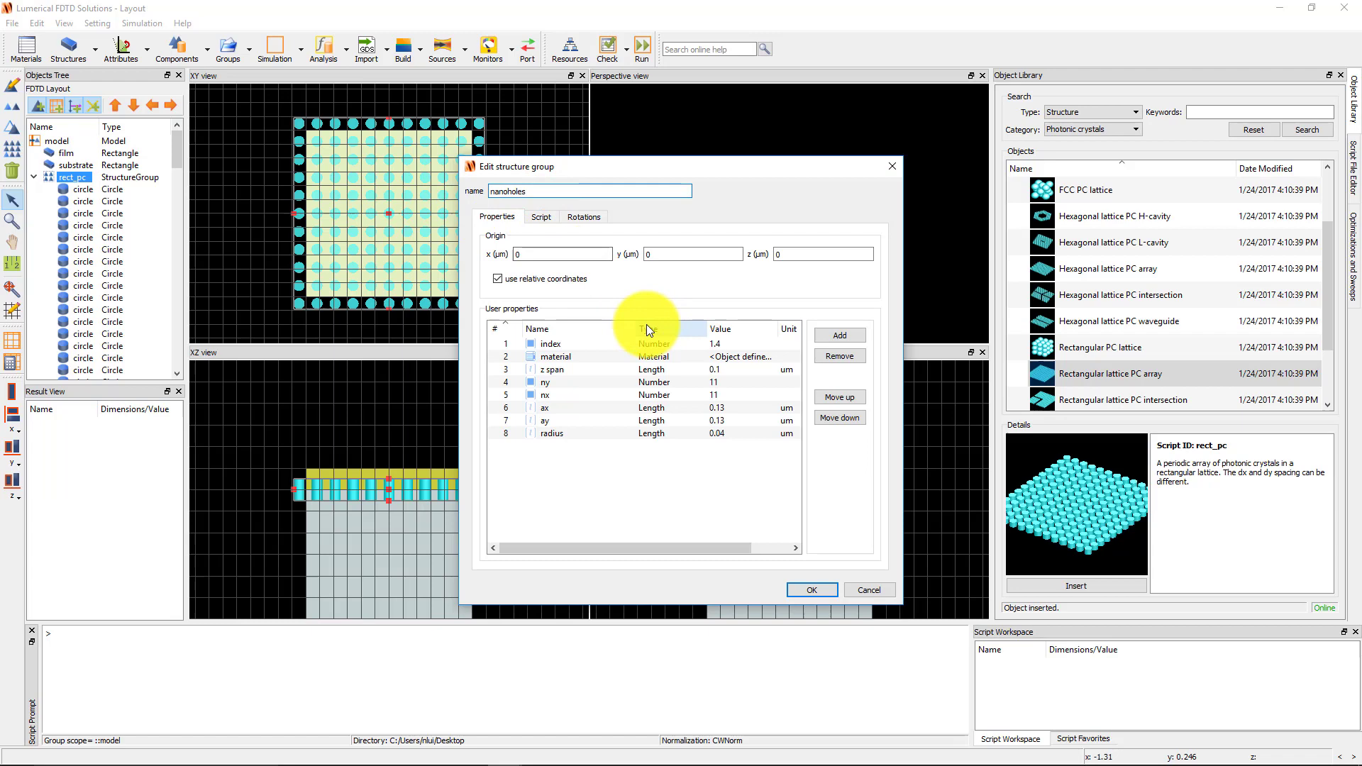
# Set the nanoholes material to etch and the group's origin z to 0.05 µm
pyautogui.click(742, 355)
pyautogui.click(751, 355)
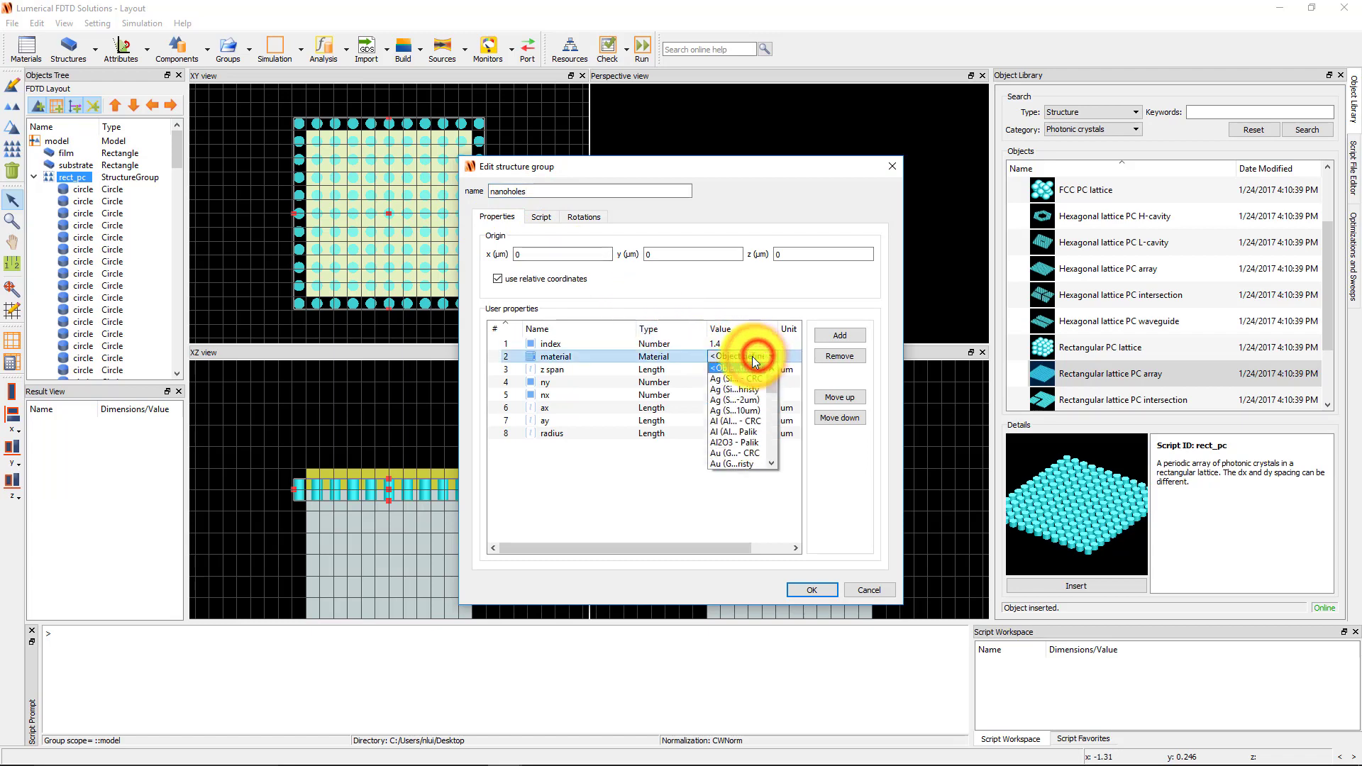
pyautogui.scroll(-10, 738, 374)
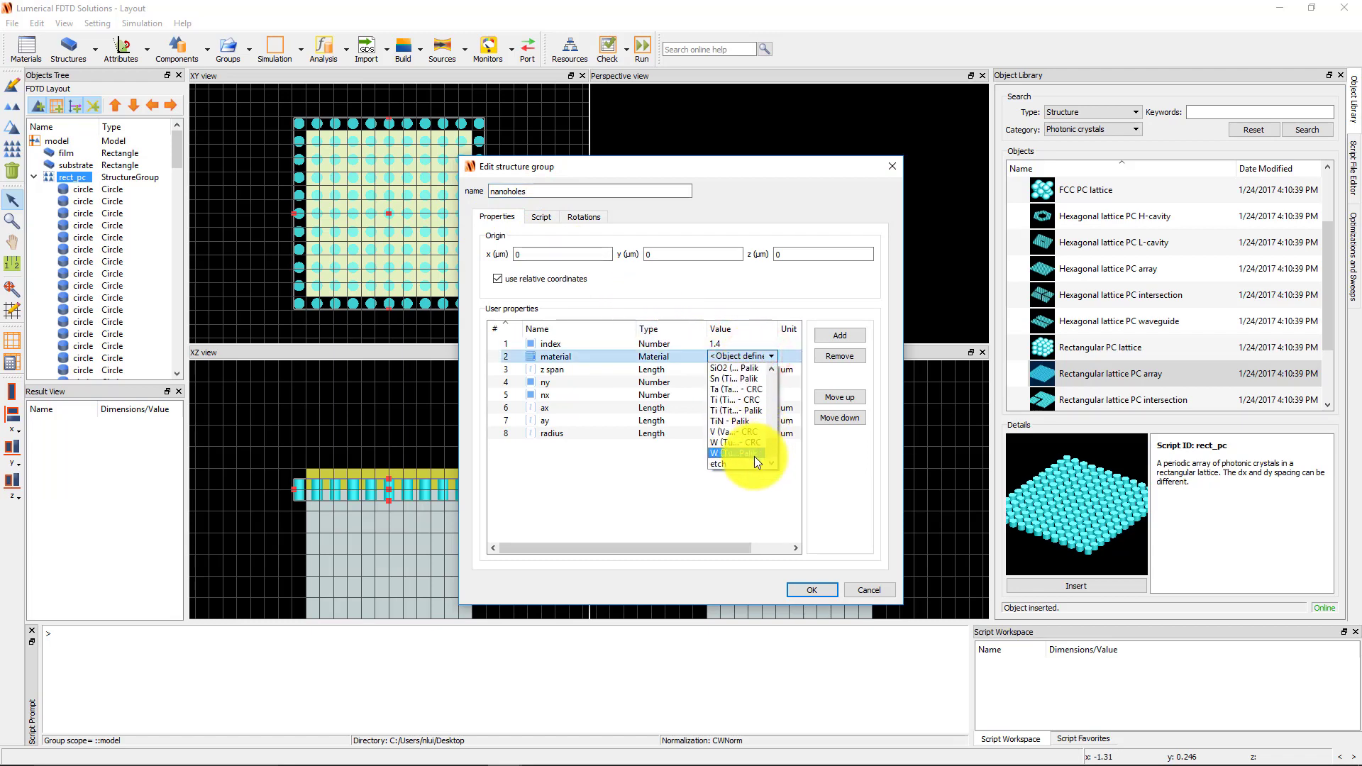
pyautogui.click(749, 462)
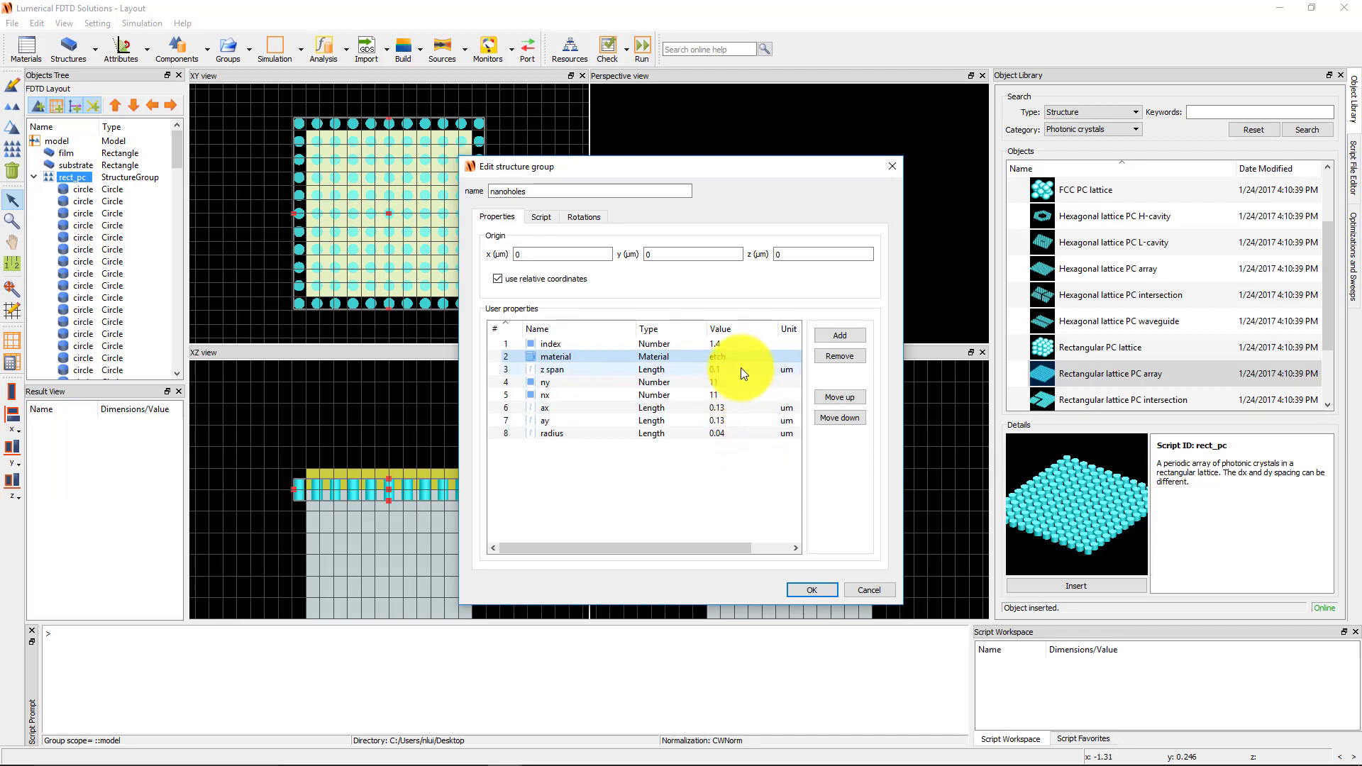
pyautogui.doubleClick(797, 256)
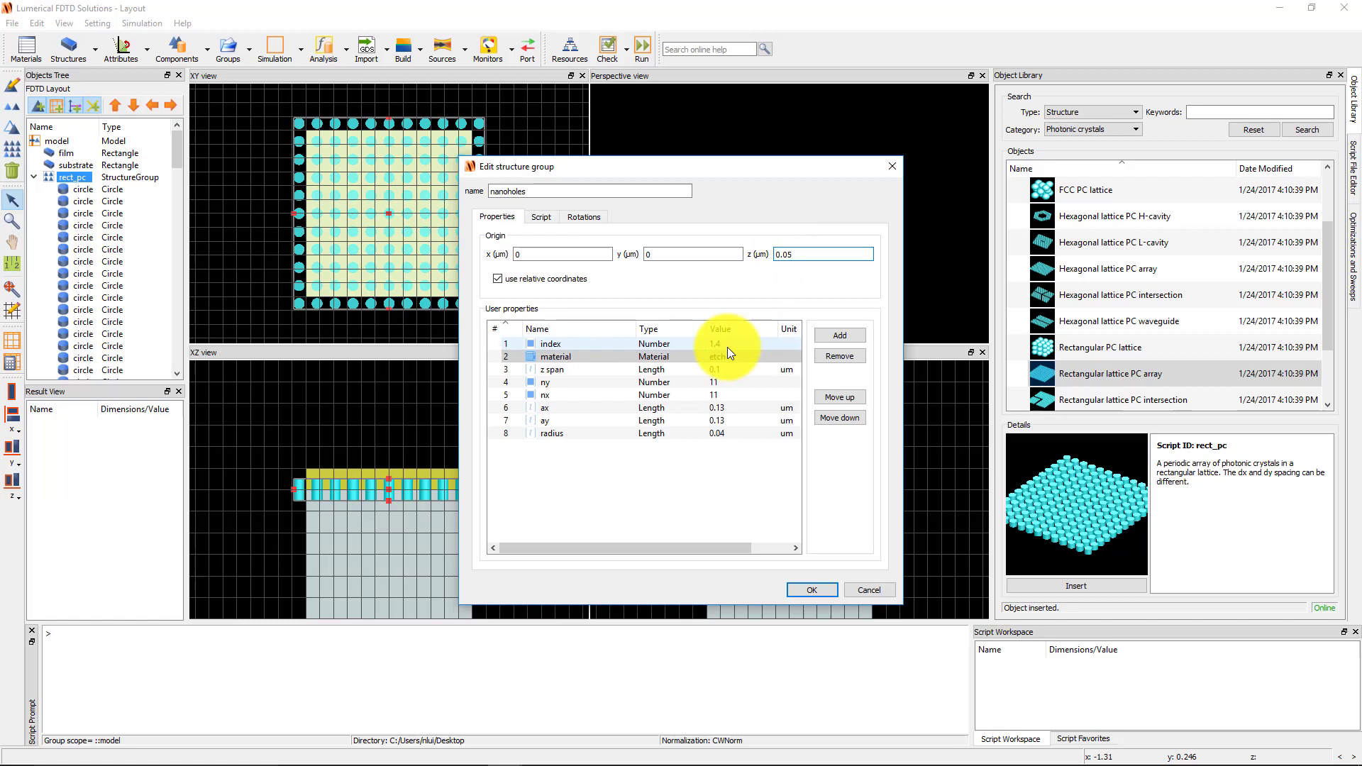
# Set the nanohole array's ny and nx to 3 each
pyautogui.click(675, 386)
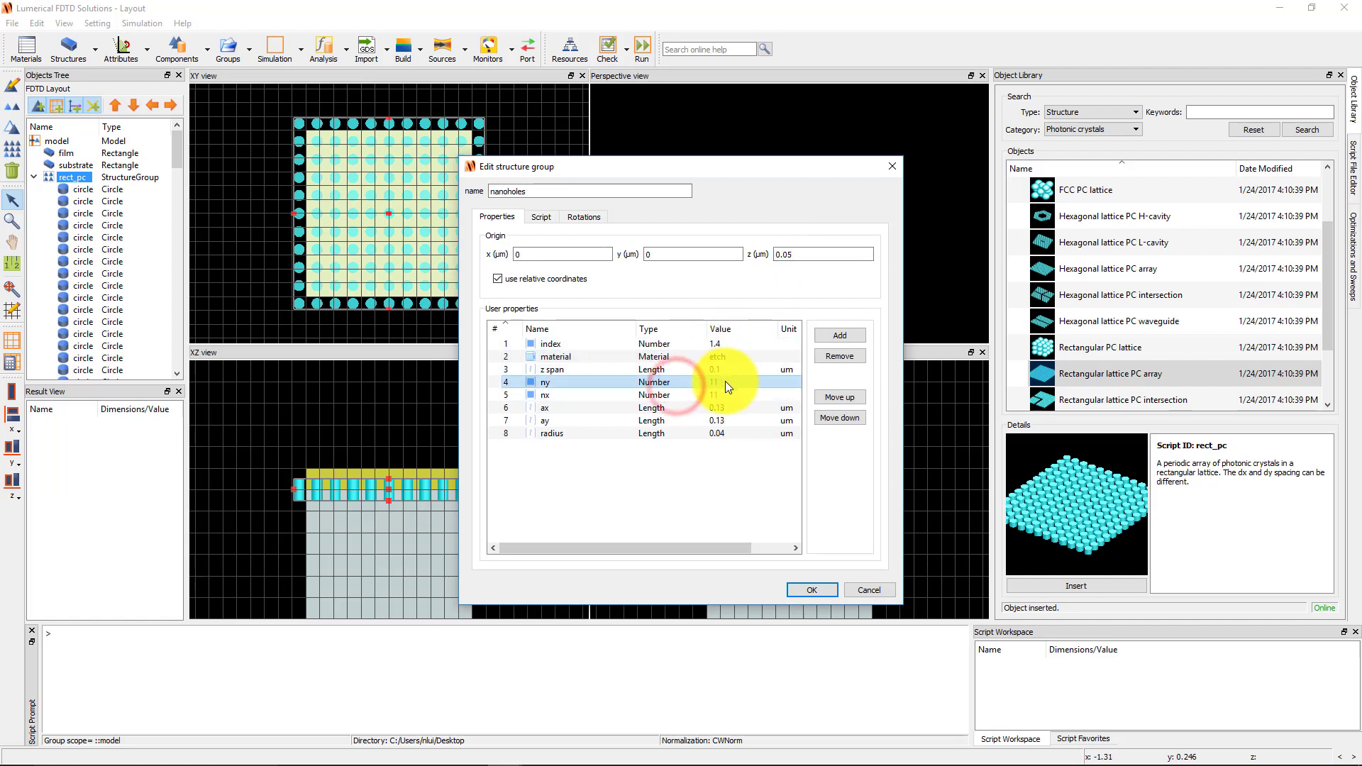
pyautogui.click(725, 381)
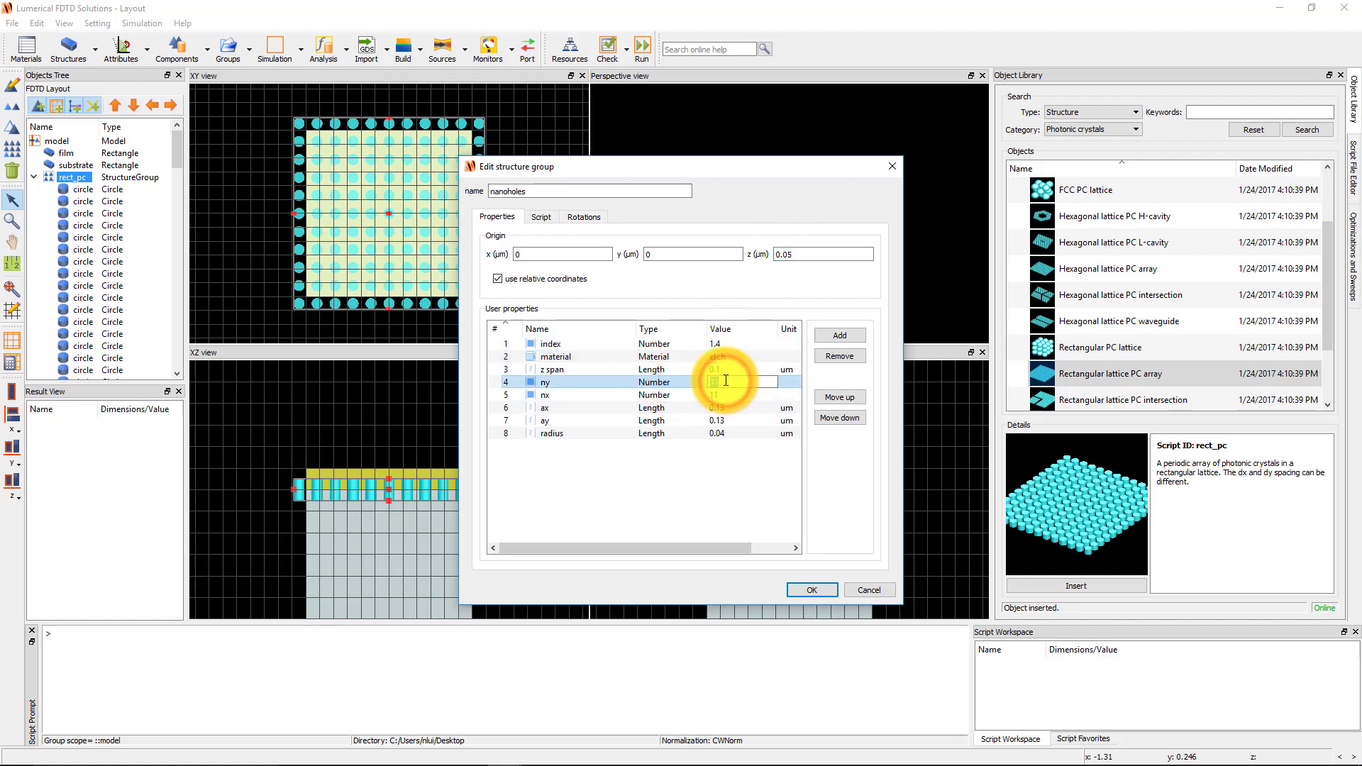
pyautogui.write('3')
pyautogui.click(728, 395)
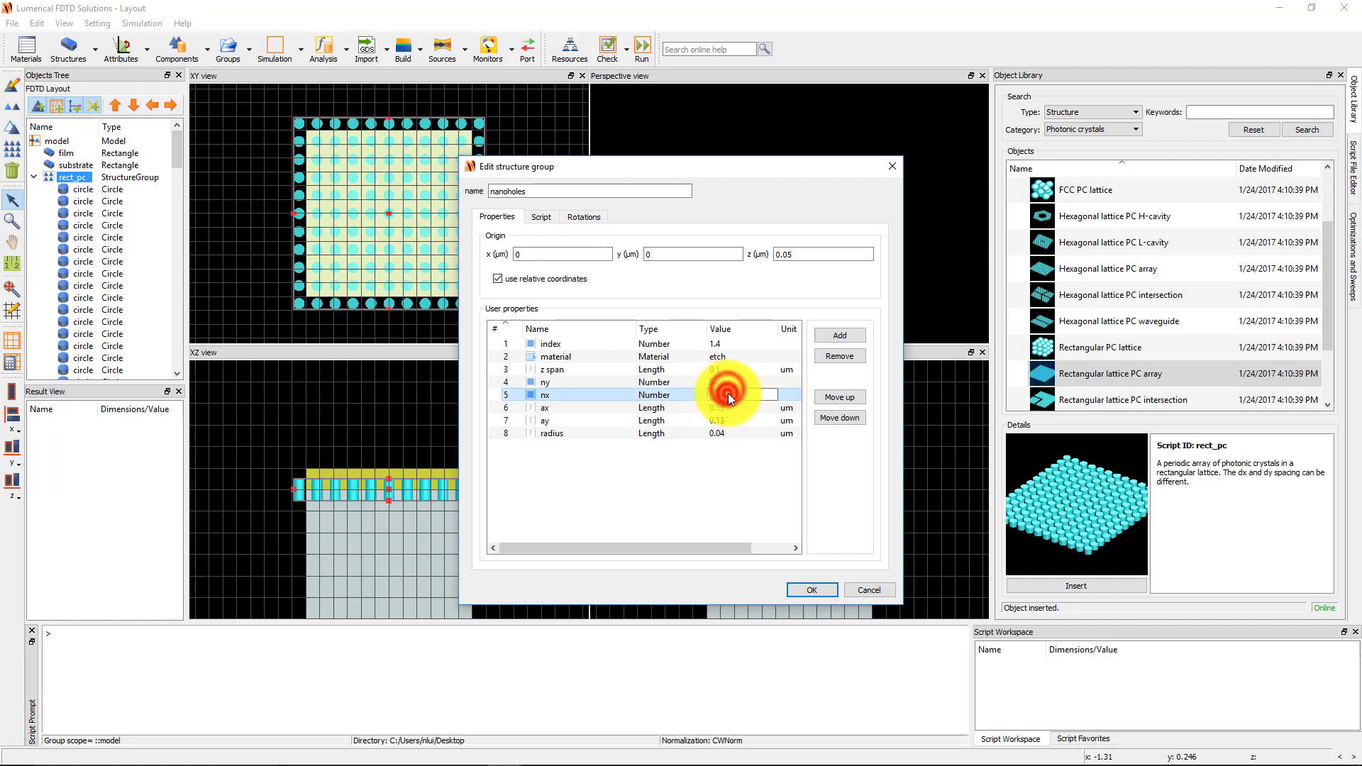
pyautogui.write('3')
# Set the array's lattice constants ax and ay to 0.4 µm and the hole radius to 0.1 µm
pyautogui.click(728, 408)
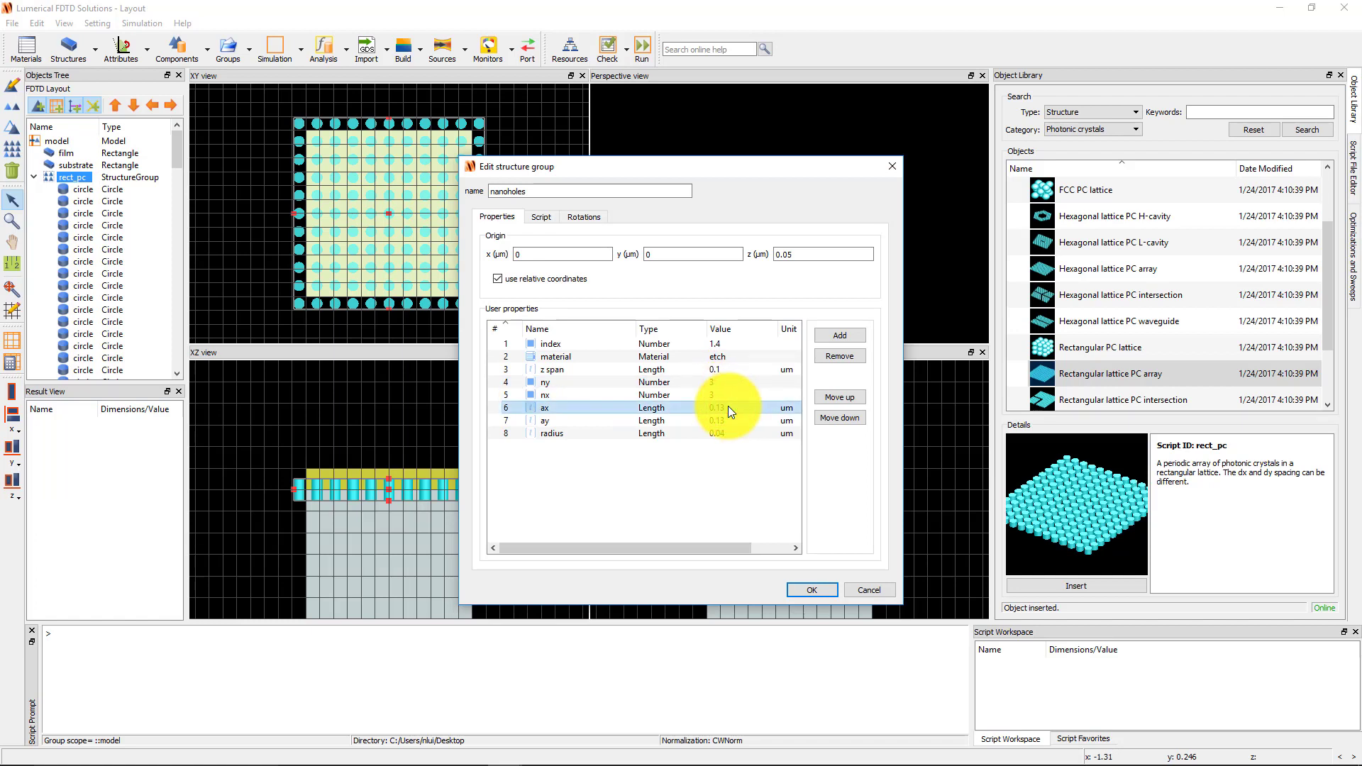
pyautogui.click(729, 407)
pyautogui.write('0.4')
pyautogui.click(731, 420)
pyautogui.write('0')
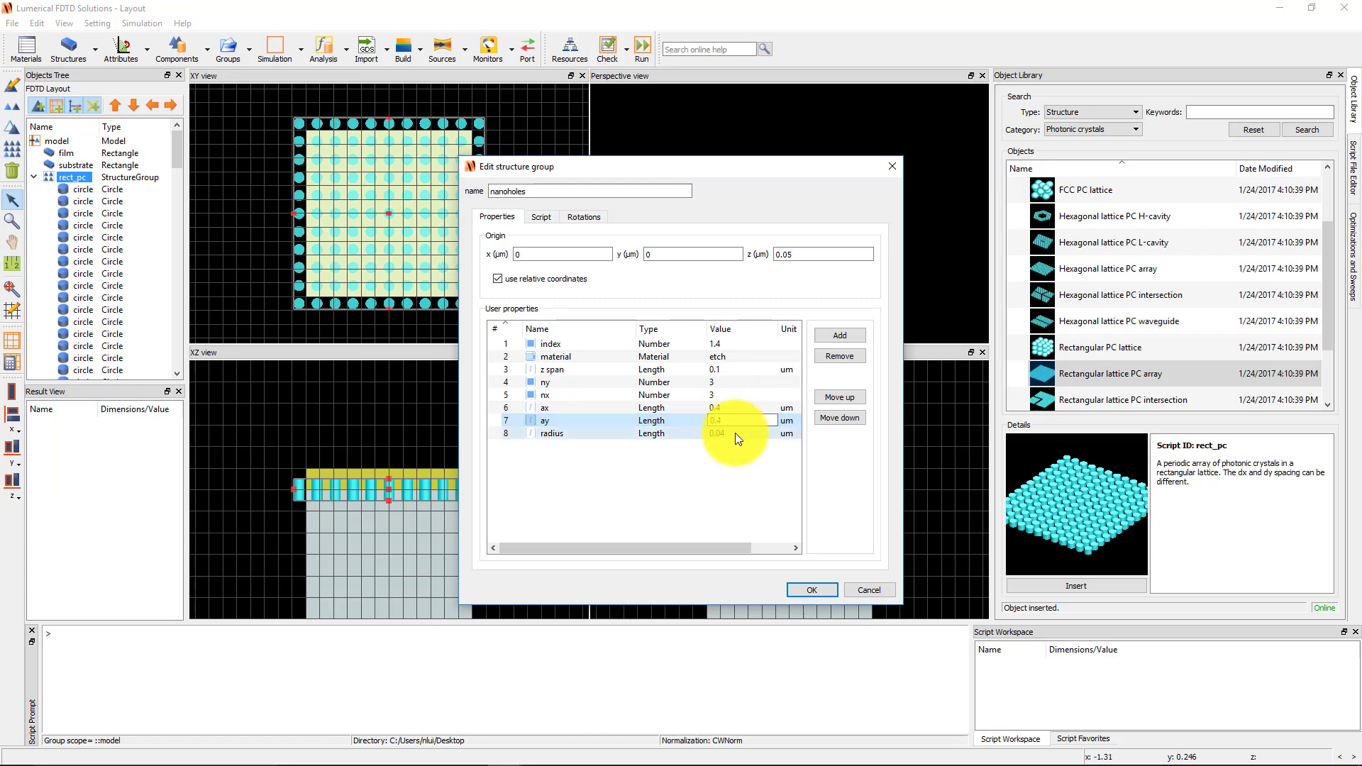
pyautogui.click(735, 433)
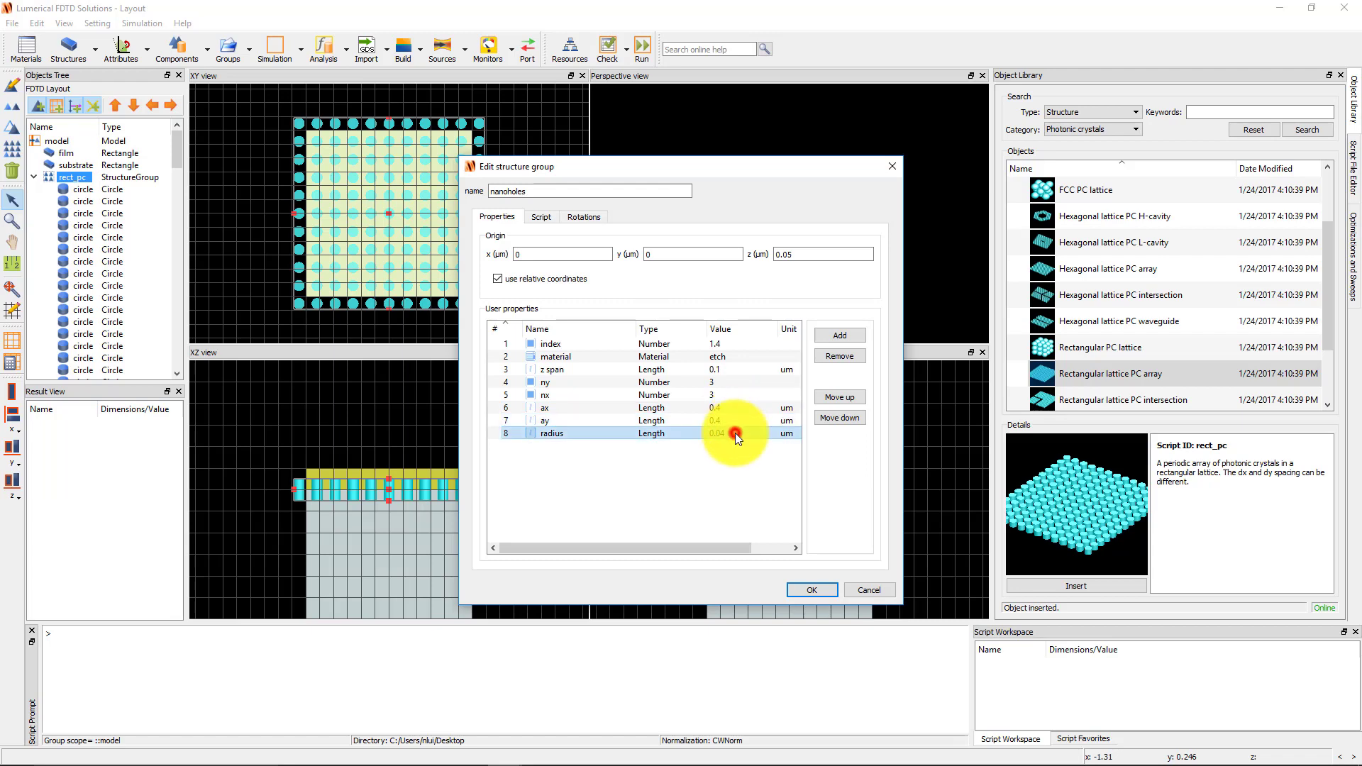
pyautogui.click(738, 444)
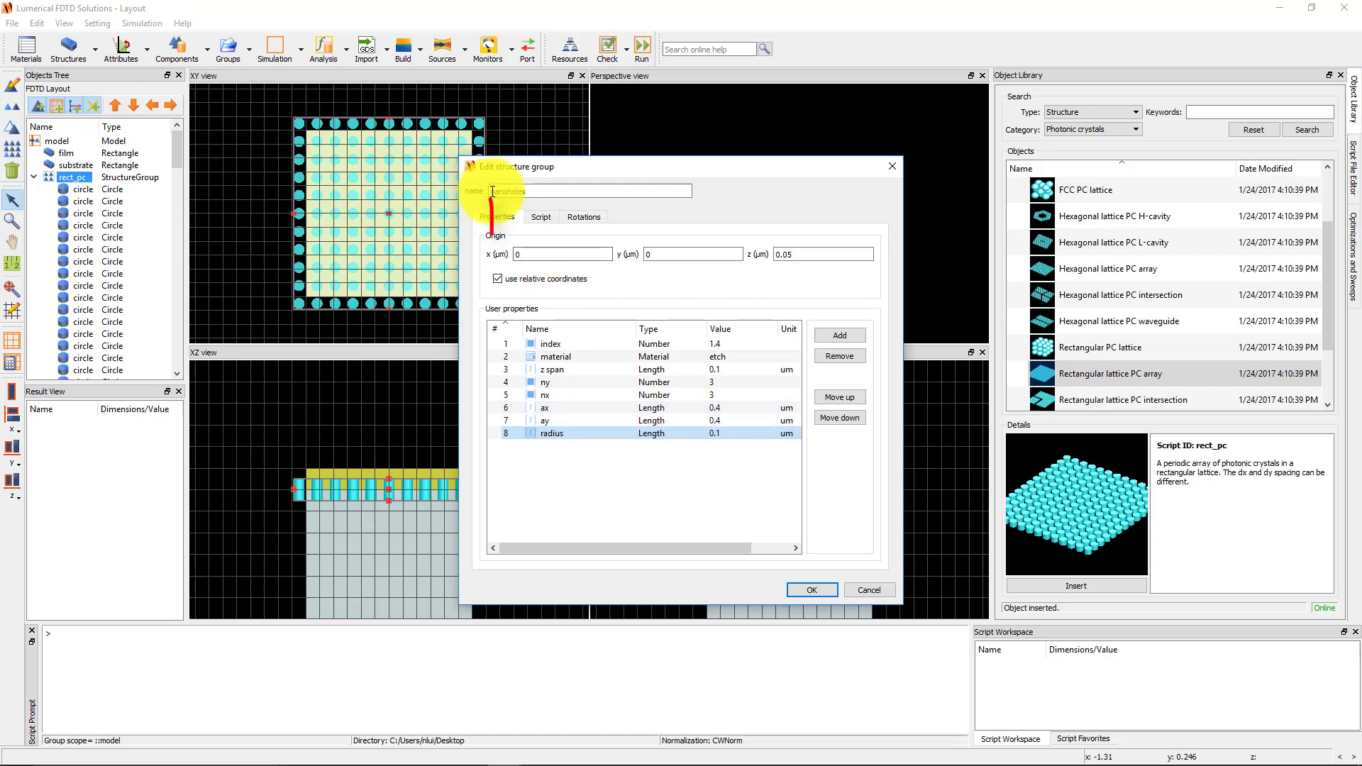
# Review the construction script of the nanoholes group and apply the edited properties
pyautogui.click(542, 217)
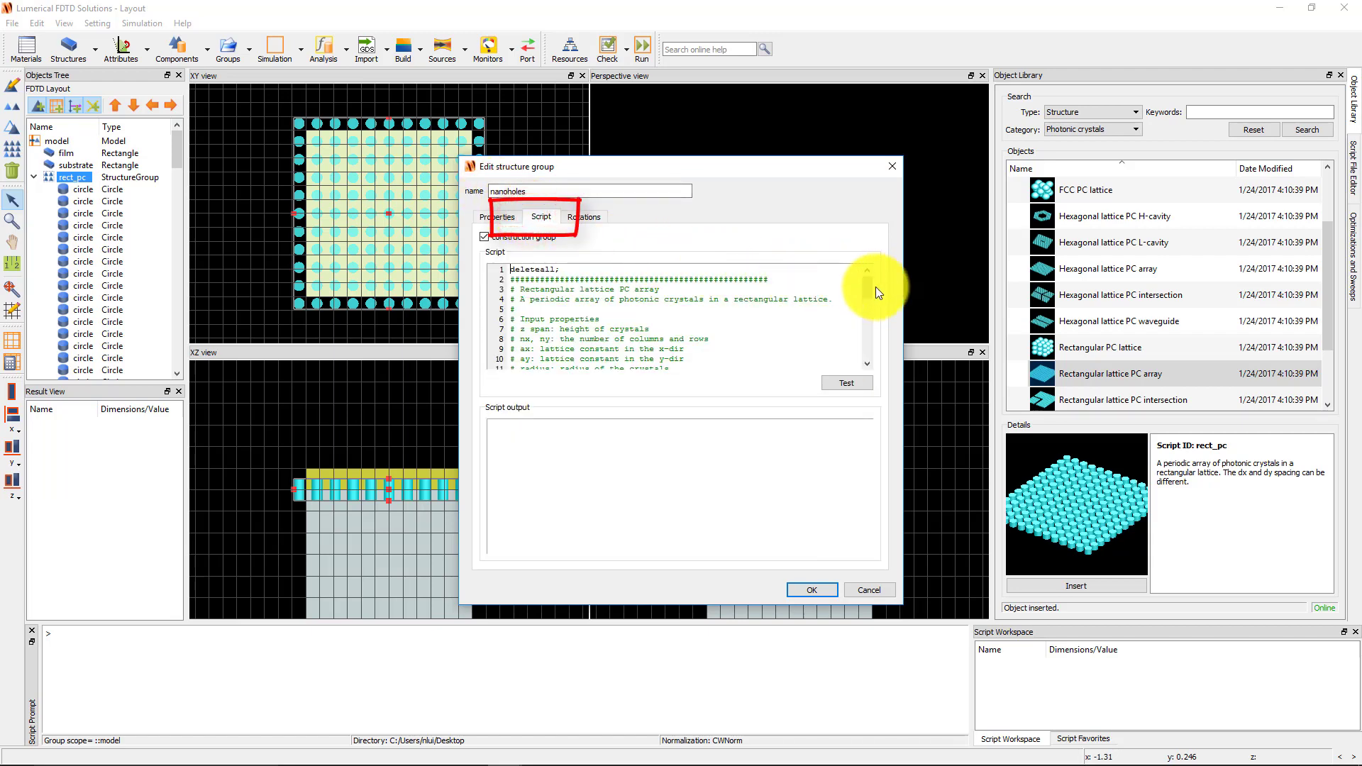
pyautogui.moveTo(867, 284); pyautogui.dragTo(870, 291)
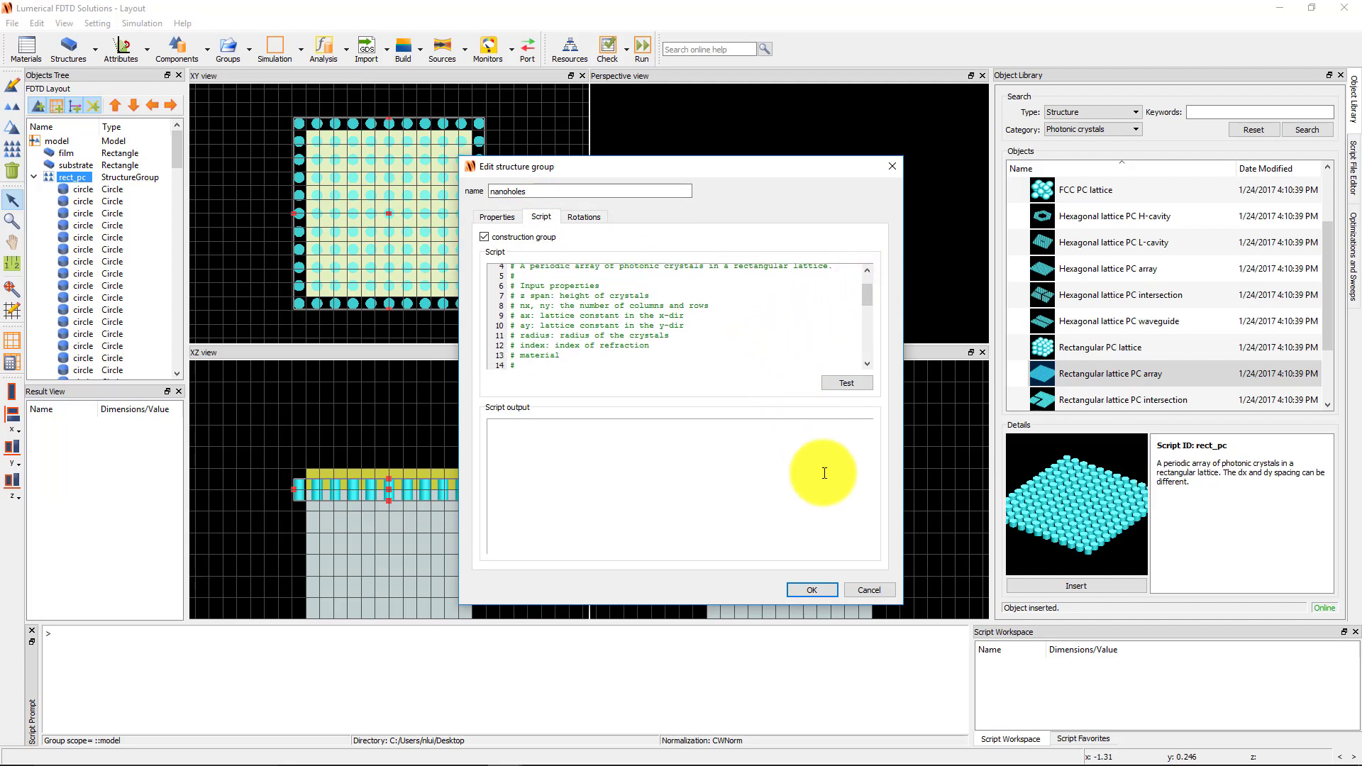
pyautogui.click(829, 586)
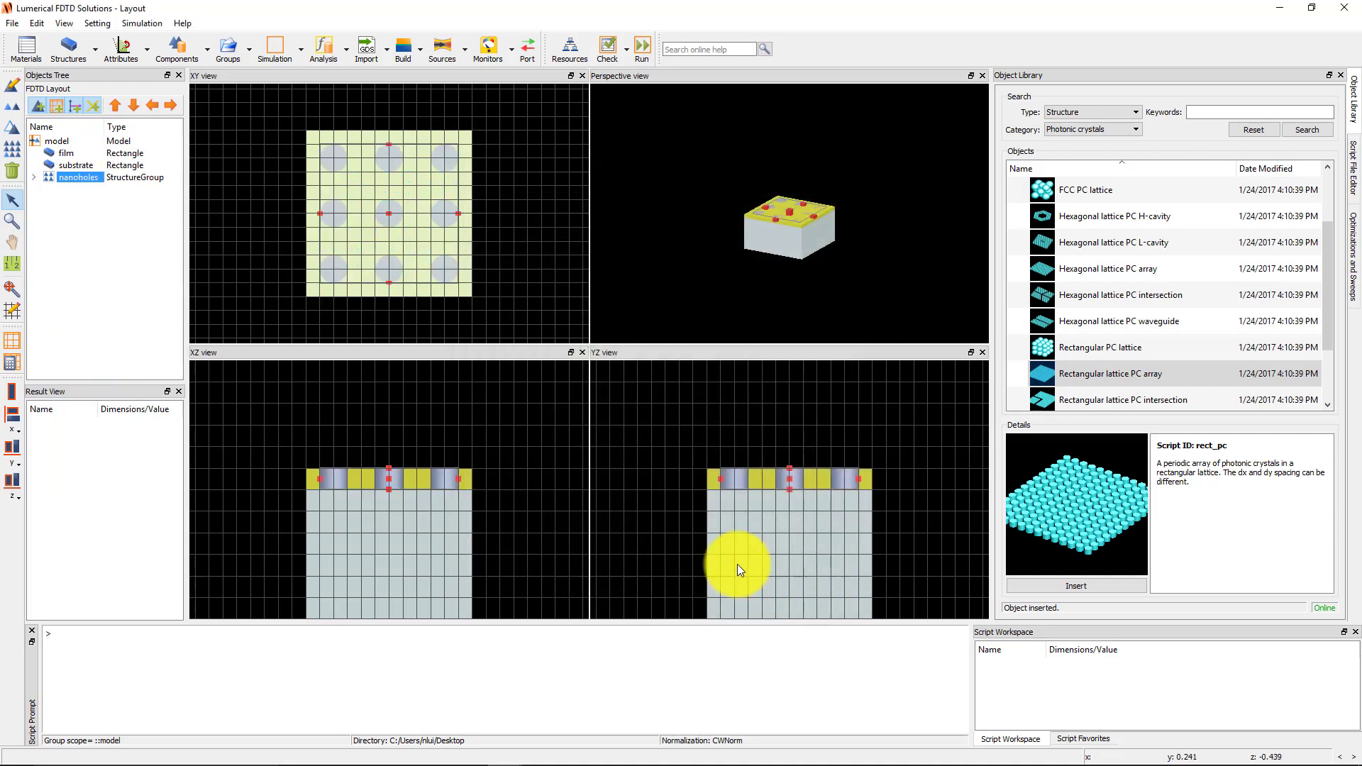
# Examine the etched nanoholes in the XZ view and the circles, film and substrate in the objects tree
pyautogui.click(14, 224)
pyautogui.moveTo(310, 449); pyautogui.dragTo(456, 524)
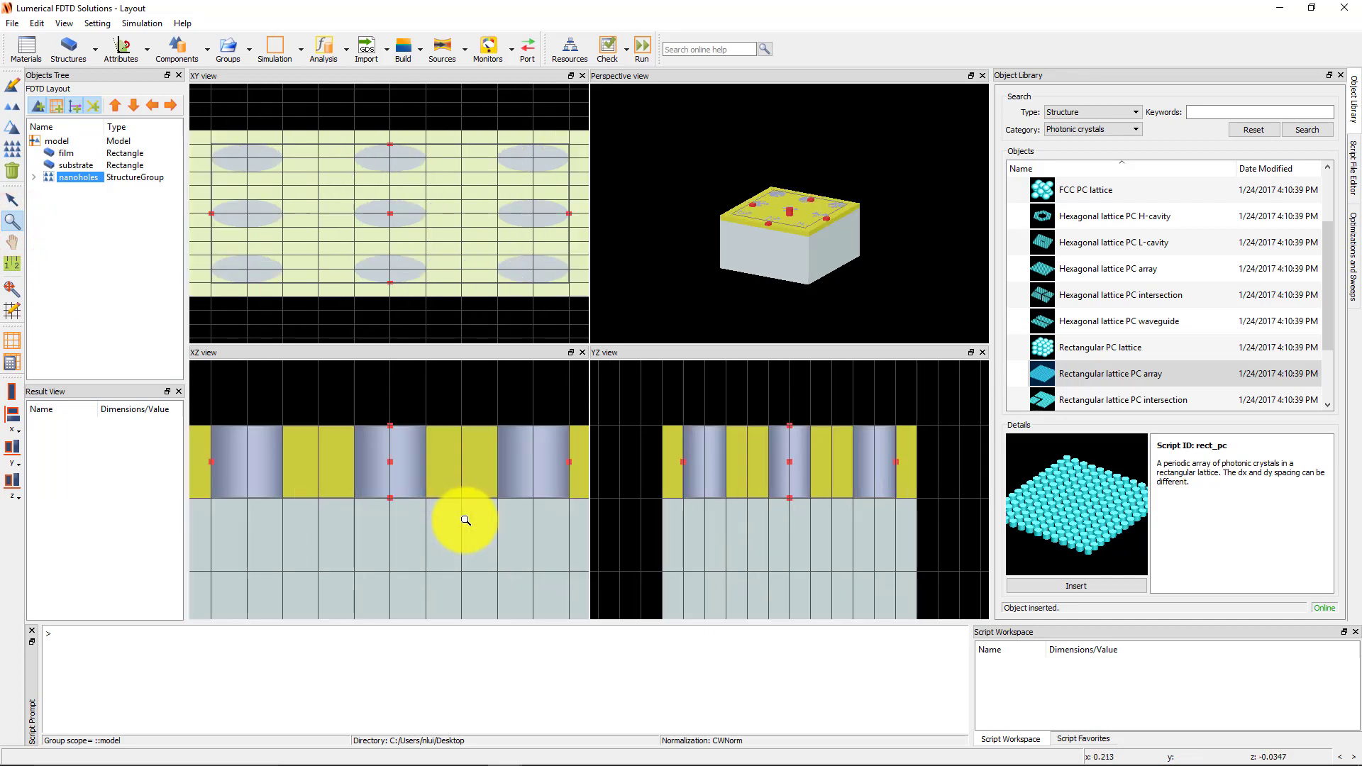
pyautogui.click(33, 177)
pyautogui.click(70, 189)
pyautogui.click(92, 261)
pyautogui.click(70, 164)
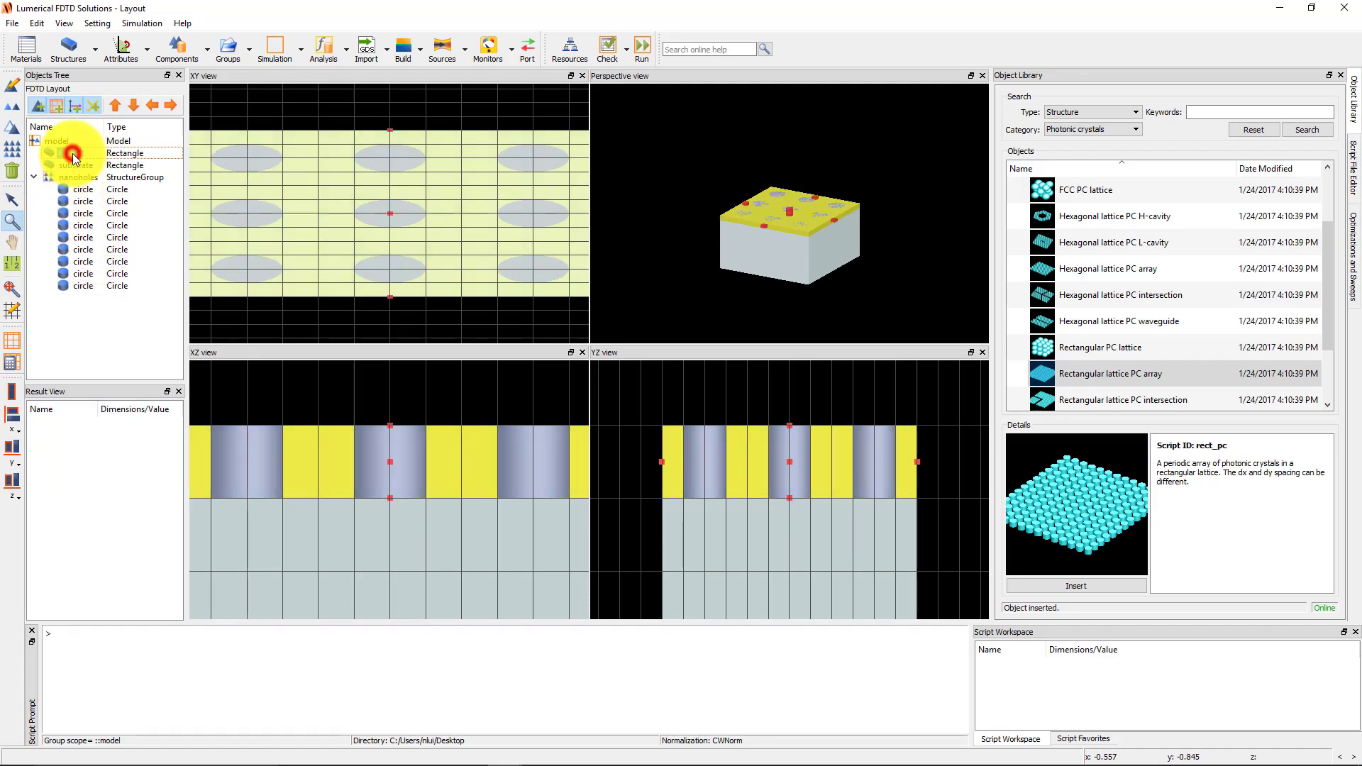
pyautogui.rightClick(402, 495)
pyautogui.rightClick(388, 522)
pyautogui.rightClick(378, 440)
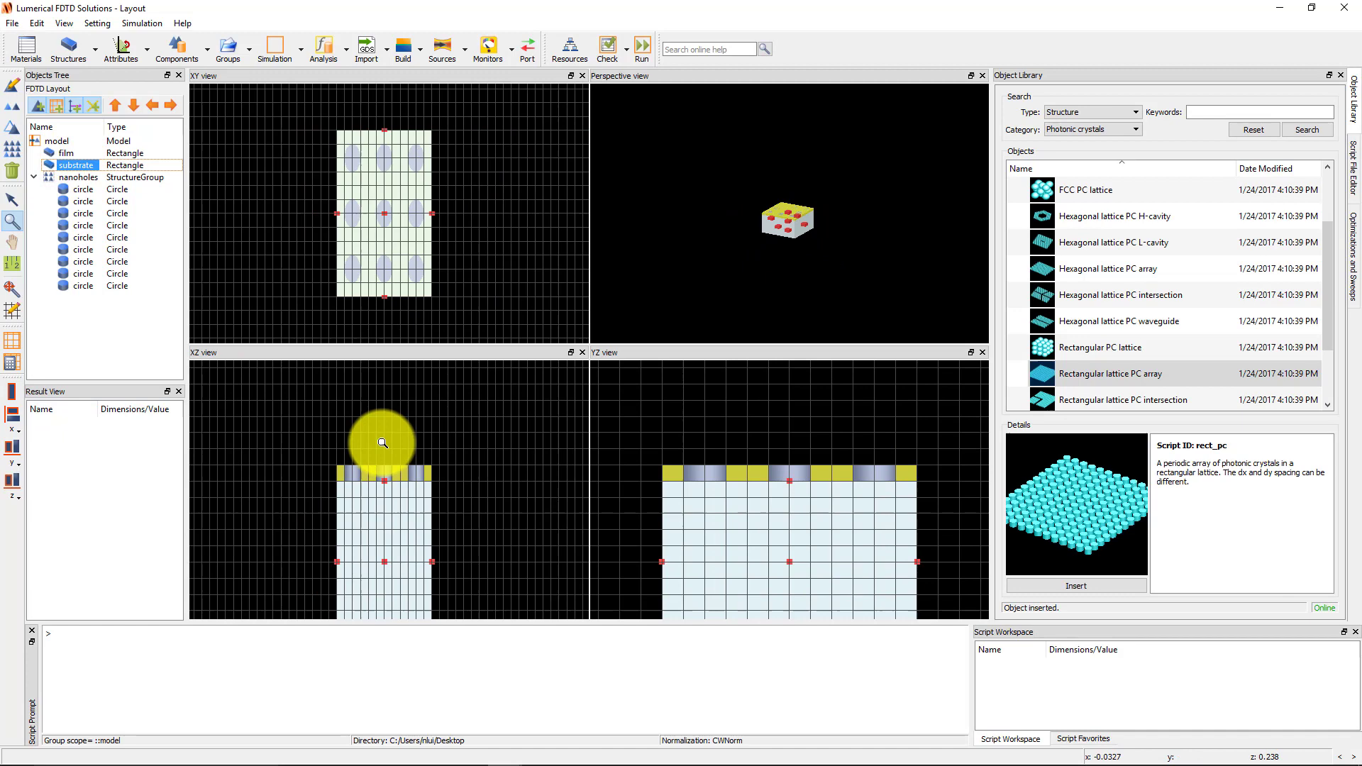
pyautogui.rightClick(382, 442)
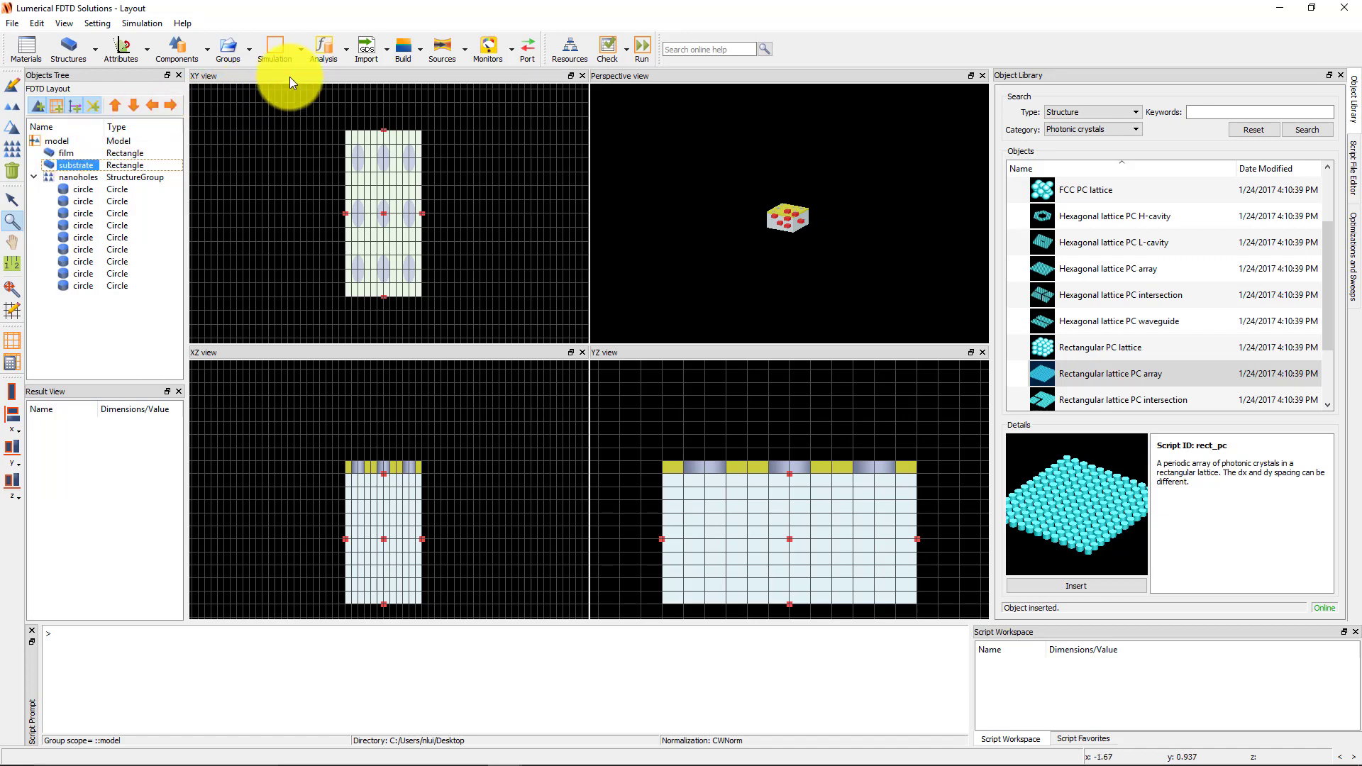
# Add an FDTD simulation region and open its properties, keeping the dimension at 3D
pyautogui.click(301, 57)
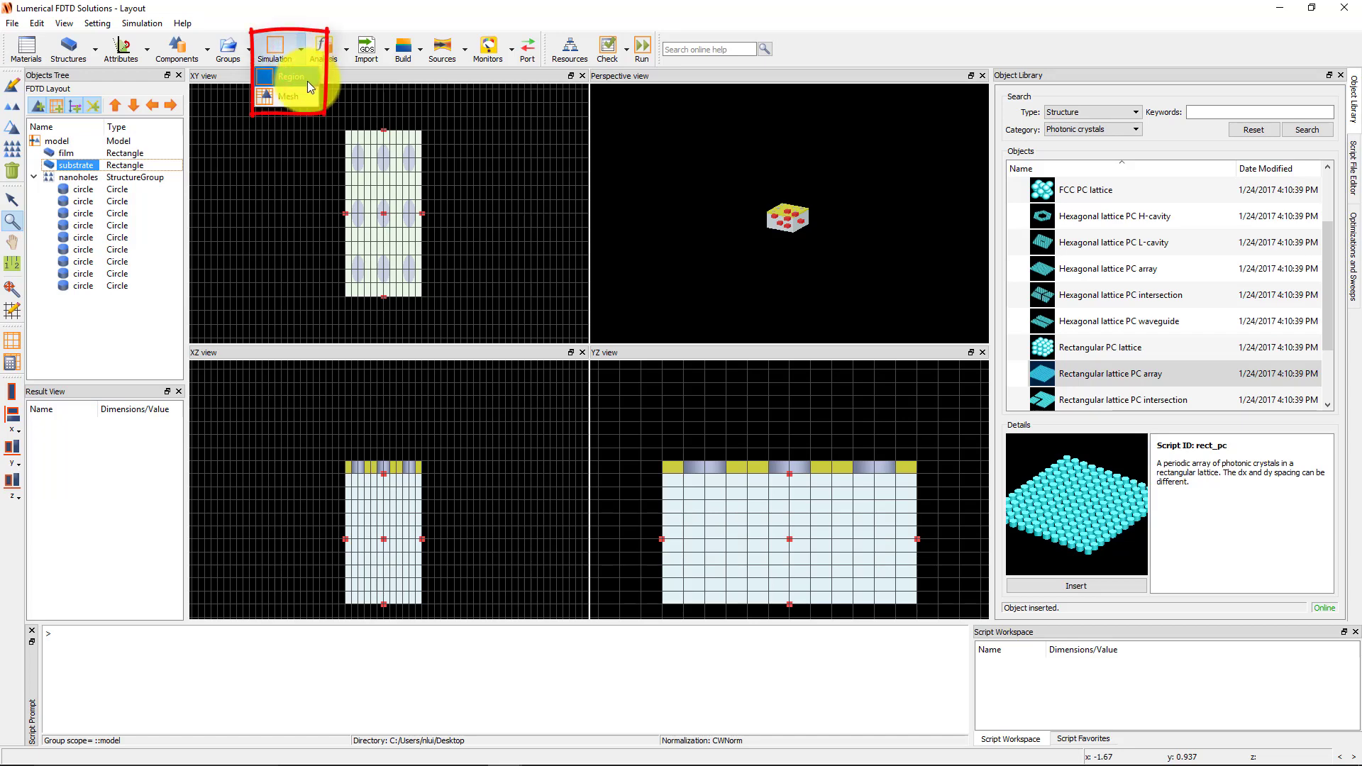
pyautogui.click(308, 80)
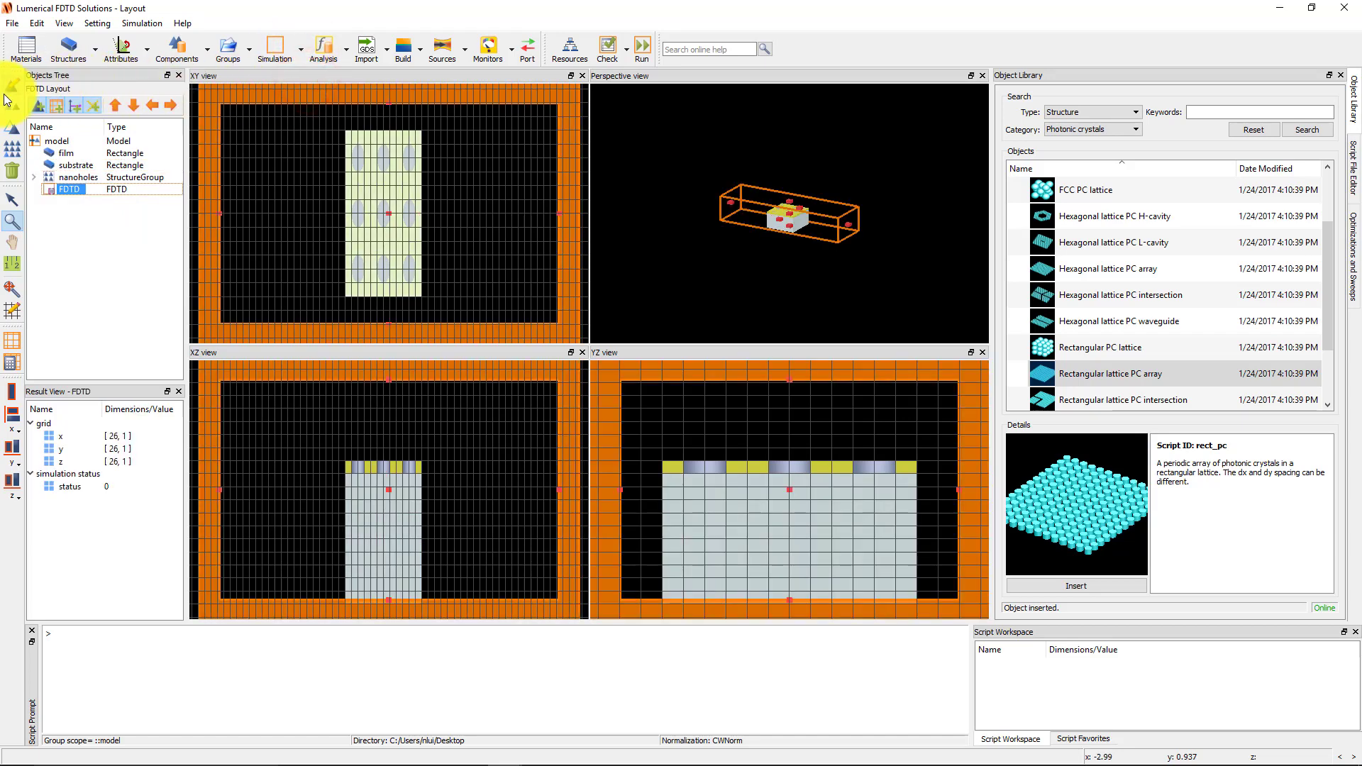
pyautogui.click(38, 105)
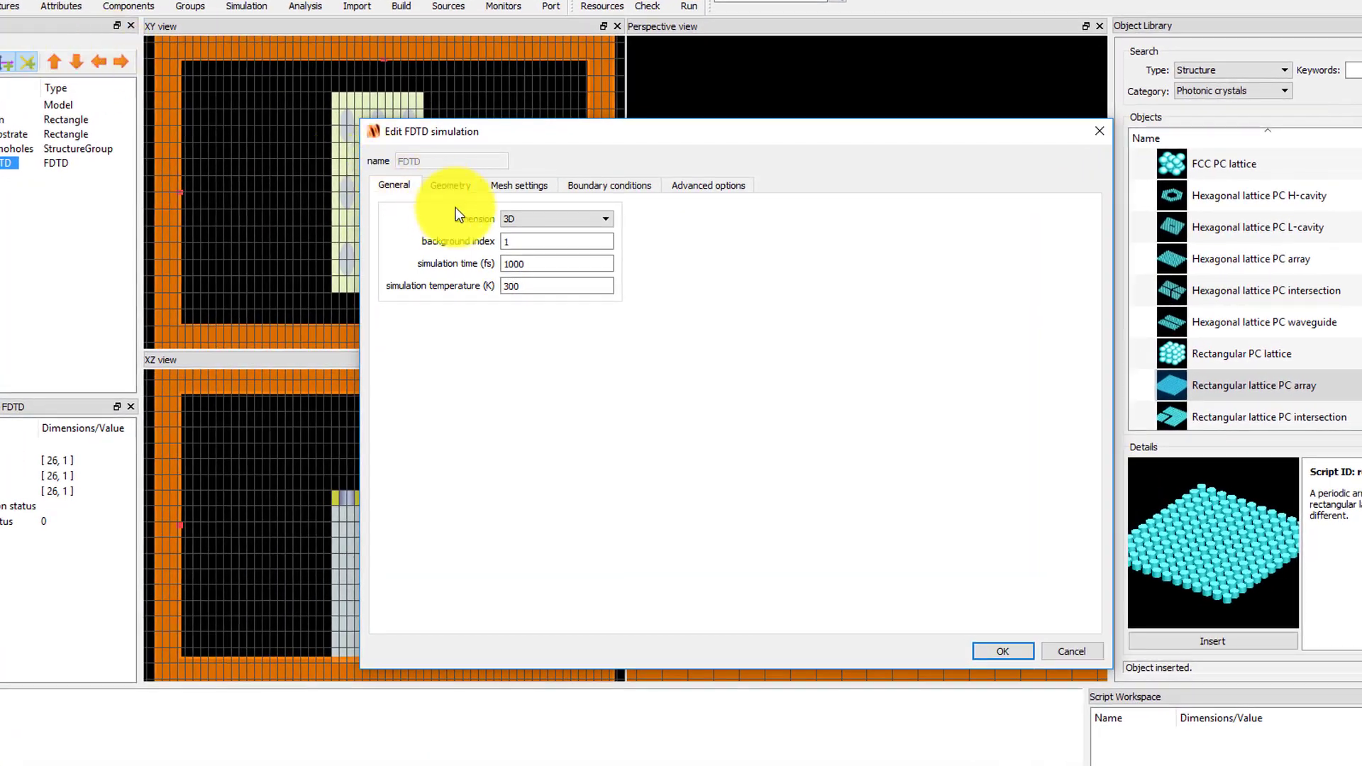
pyautogui.click(607, 216)
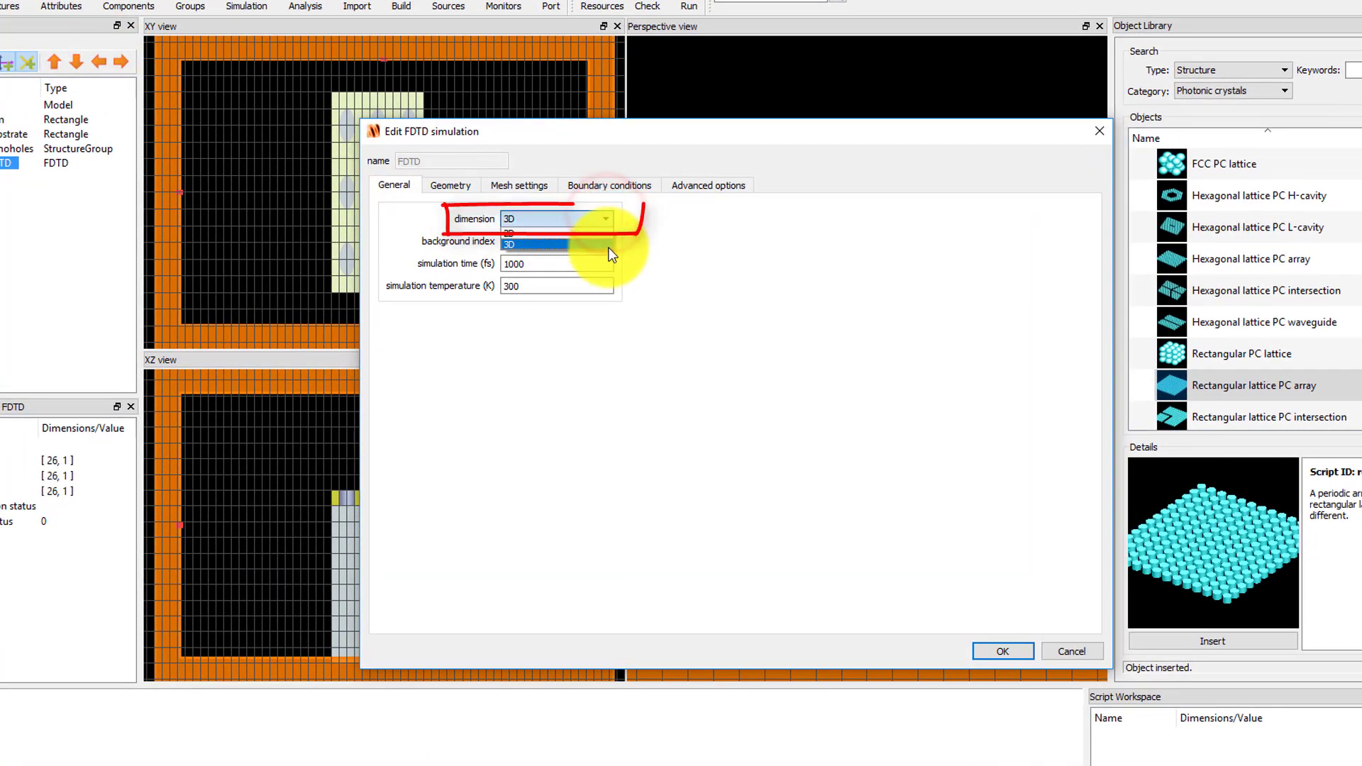
pyautogui.click(668, 268)
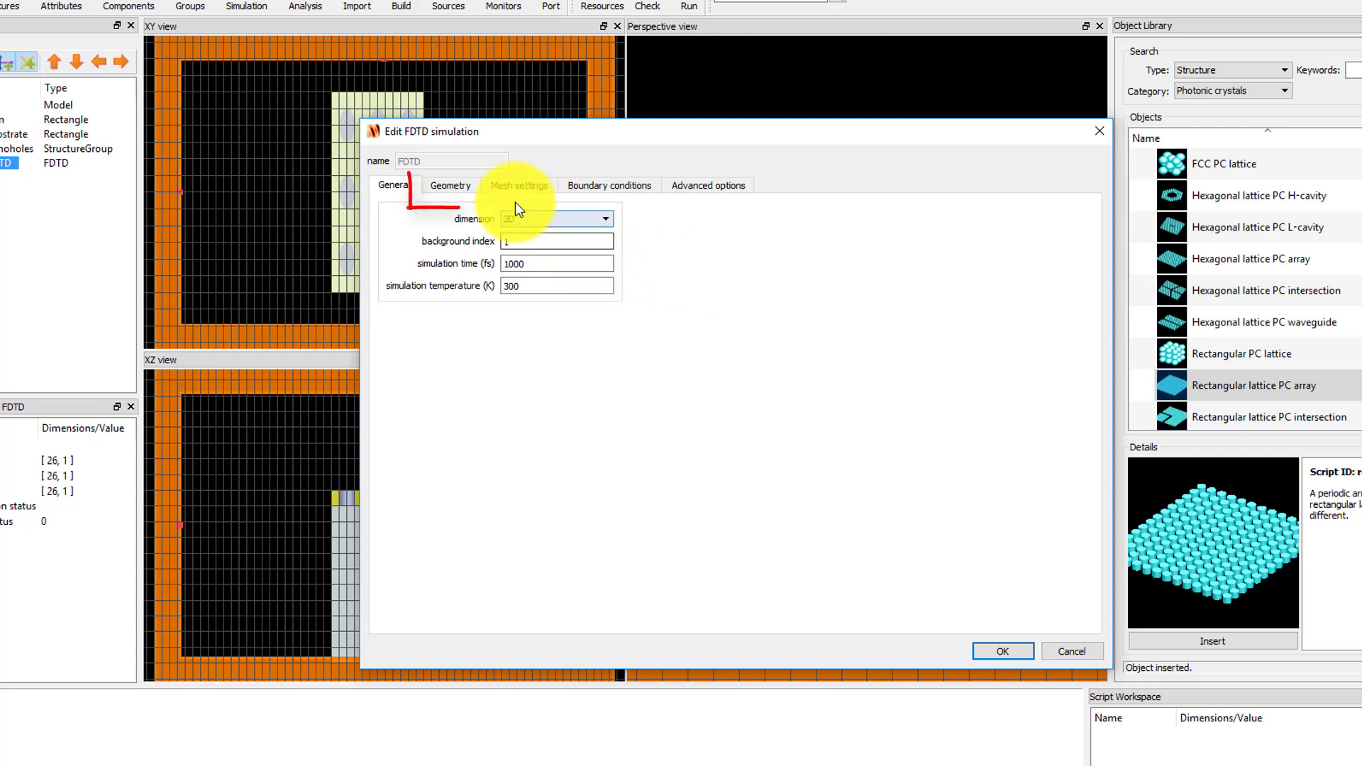
# Centre the FDTD region at x = 0 and set its x span and y span to 0.4 µm
pyautogui.click(478, 187)
pyautogui.moveTo(517, 219); pyautogui.dragTo(404, 221)
pyautogui.write('0')
pyautogui.moveTo(513, 242); pyautogui.dragTo(472, 240)
pyautogui.write('0.4')
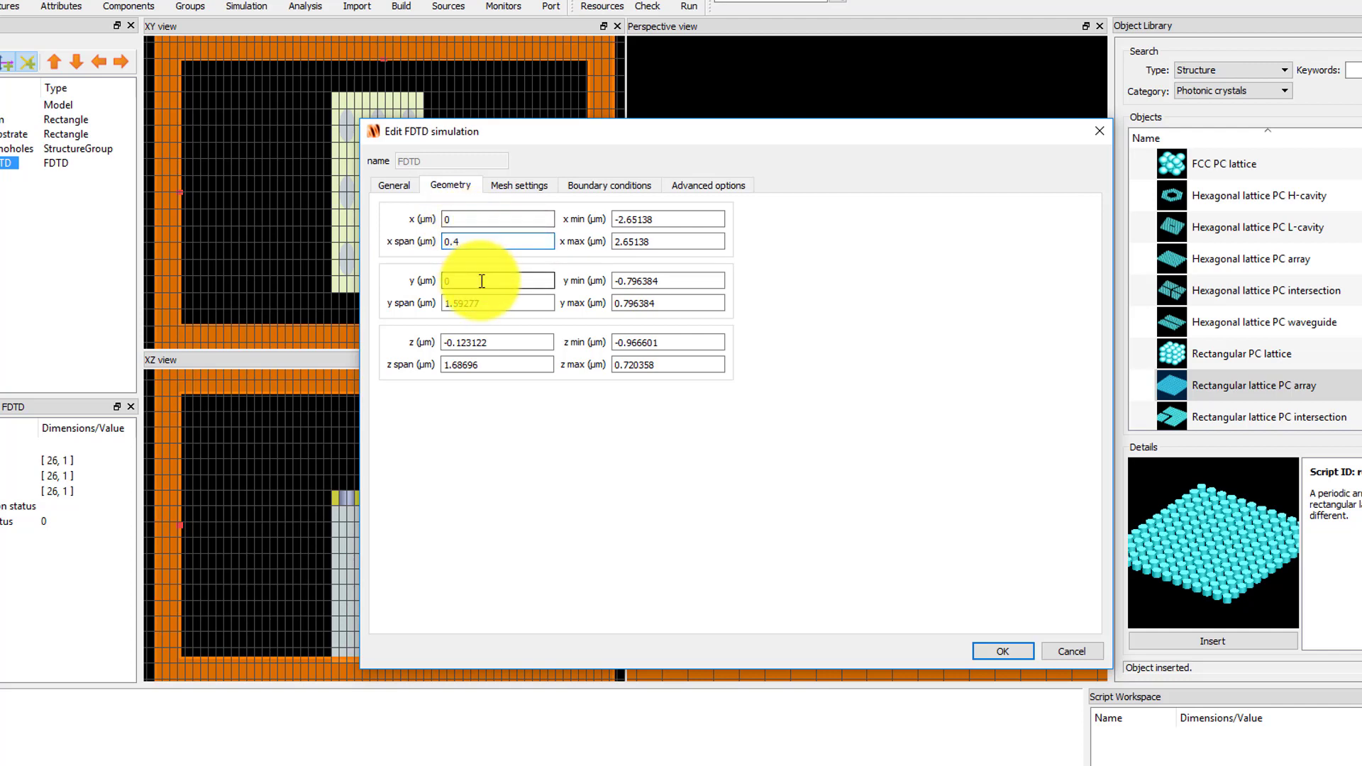
pyautogui.moveTo(488, 302); pyautogui.dragTo(408, 305)
pyautogui.write('0.4')
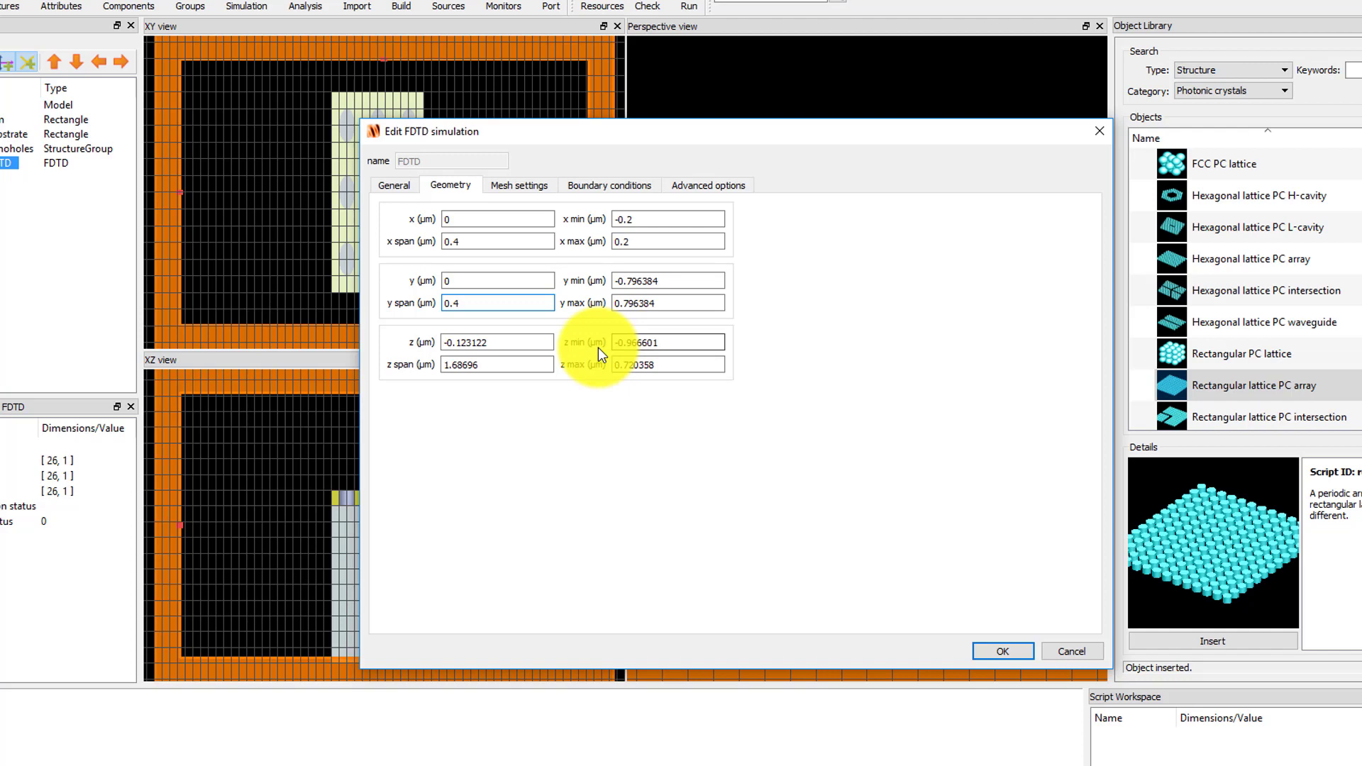
# Set the FDTD region's z position to 0 and its z span to 1 µm
pyautogui.click(520, 342)
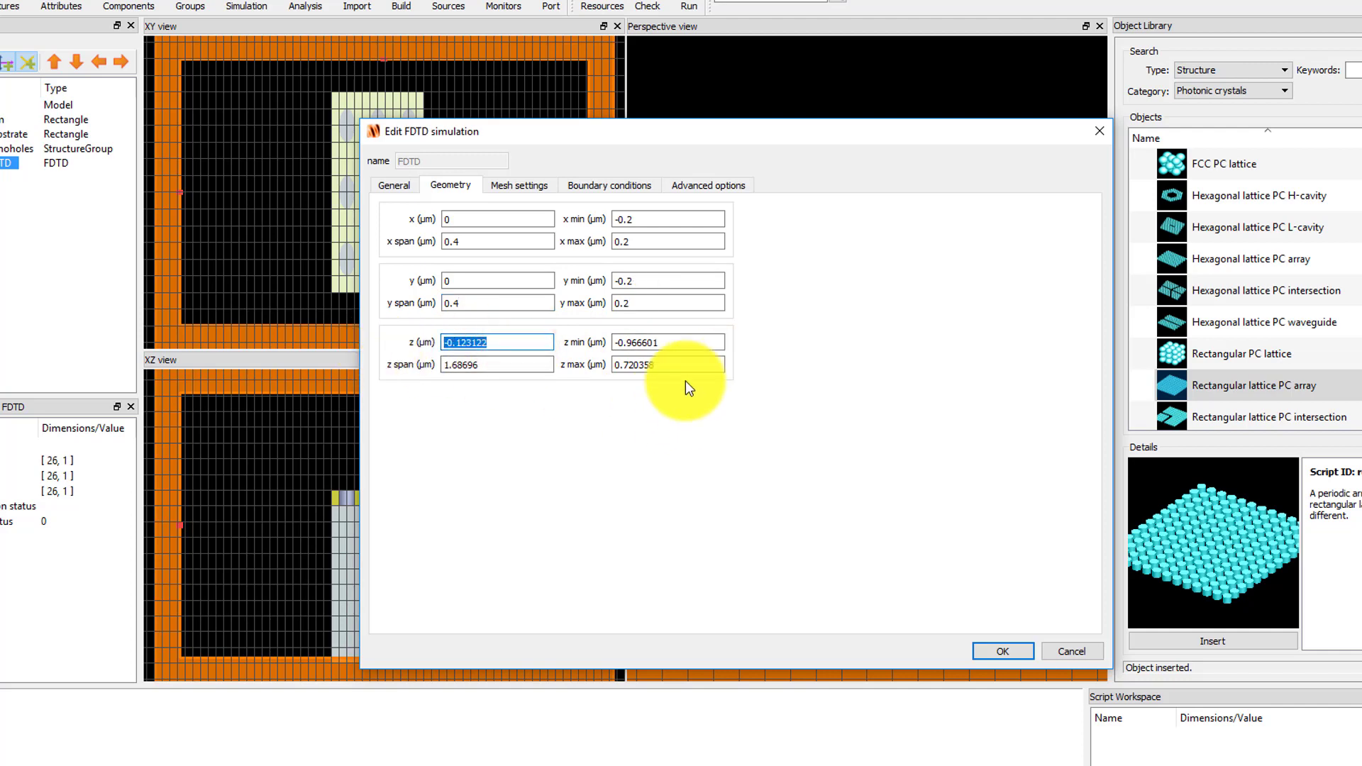
pyautogui.write('0')
pyautogui.click(500, 366)
pyautogui.write('1')
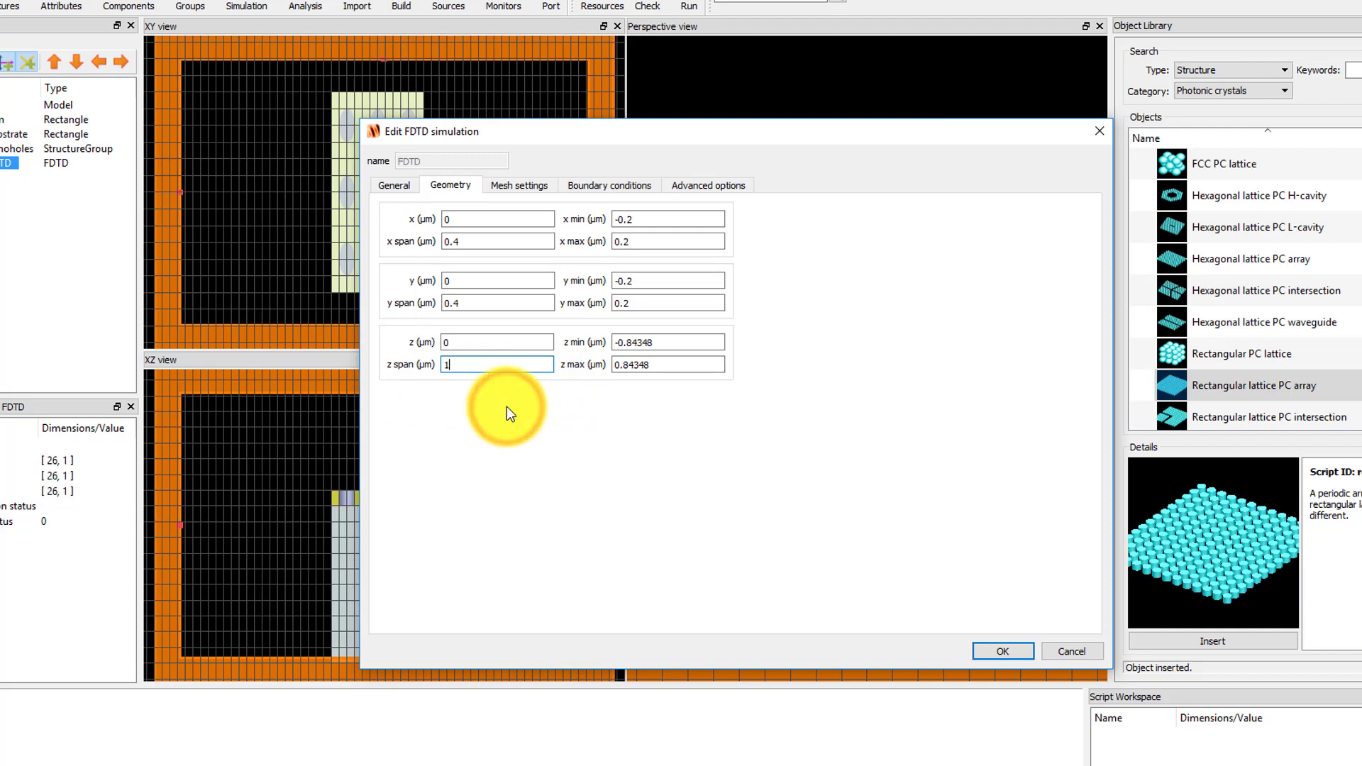
# Review the FDTD region's mesh type and mesh refinement options, keeping auto non-uniform and conformal variant 0
pyautogui.click(517, 186)
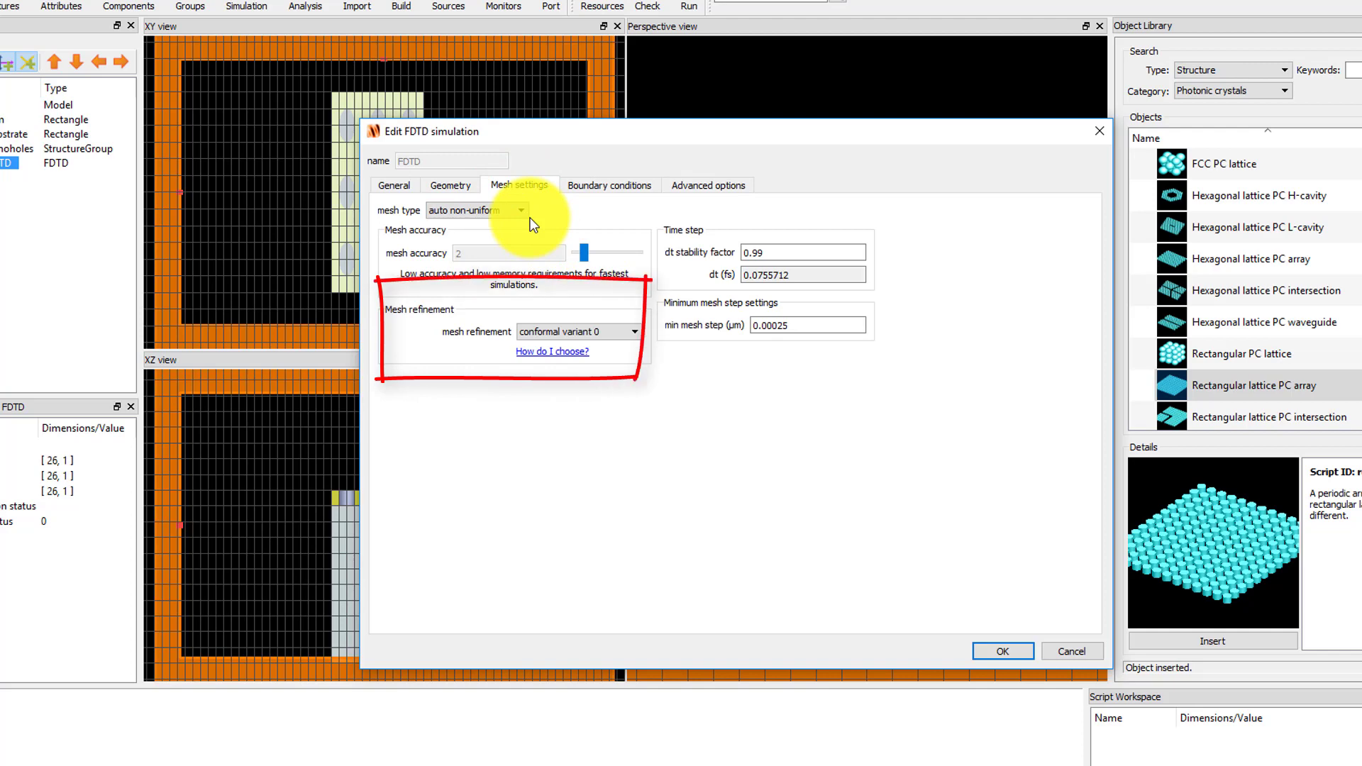
pyautogui.click(524, 215)
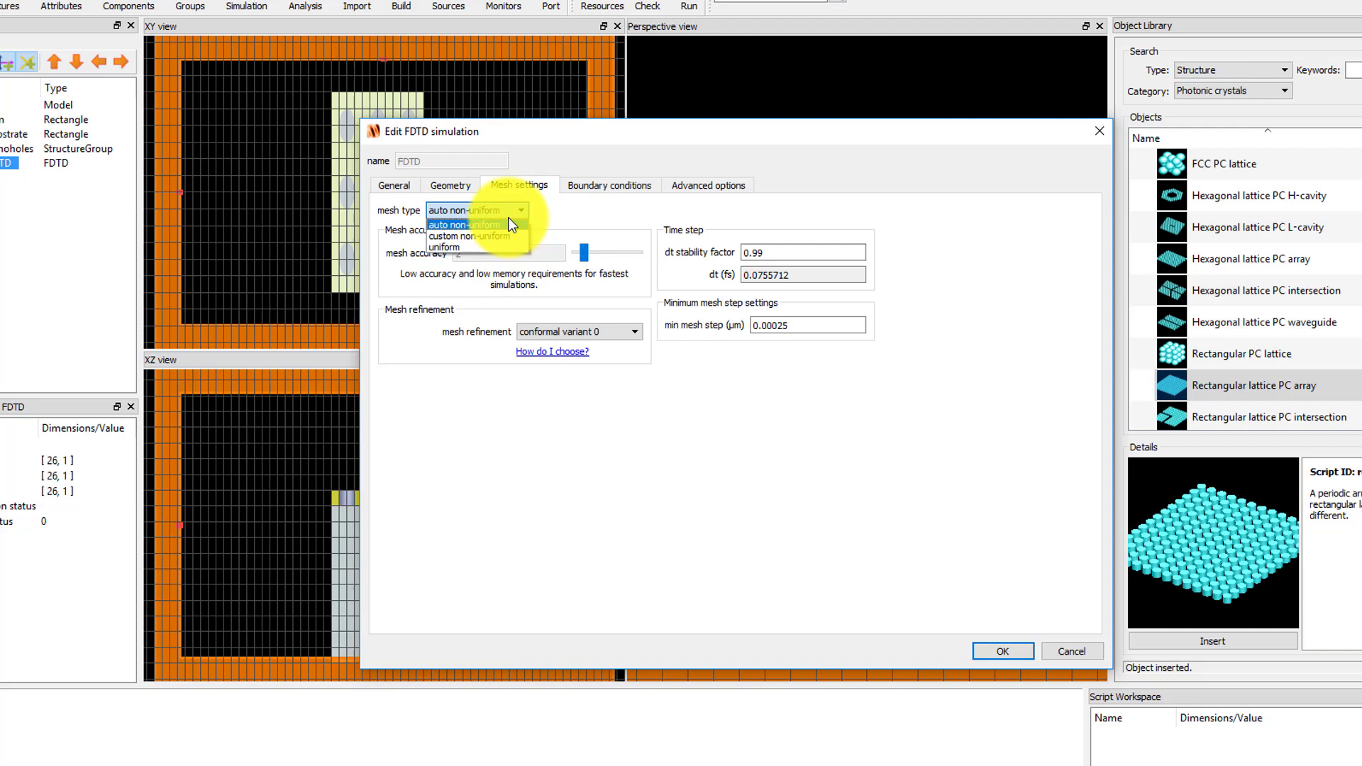
pyautogui.click(703, 392)
pyautogui.click(631, 332)
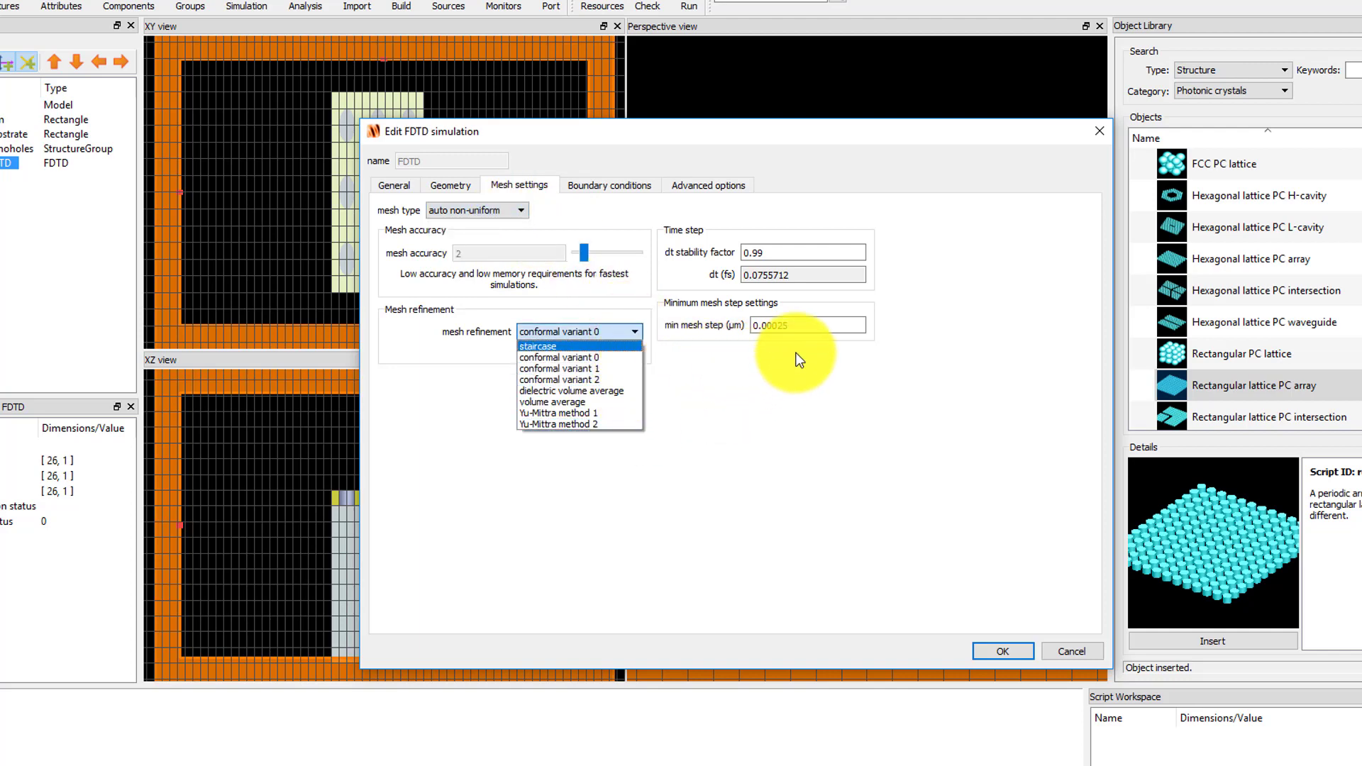
pyautogui.click(858, 380)
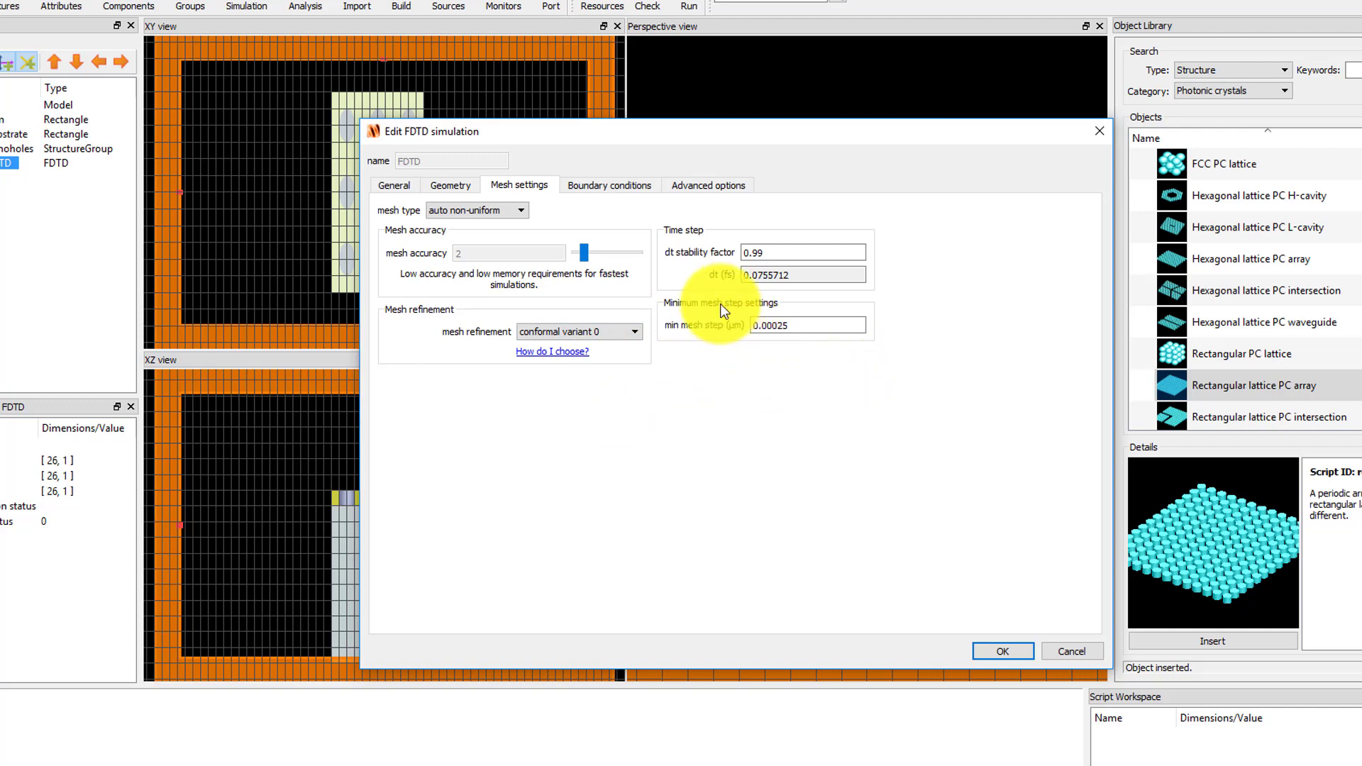
# Set the x min and y min boundary conditions of the FDTD region to Periodic
pyautogui.click(631, 193)
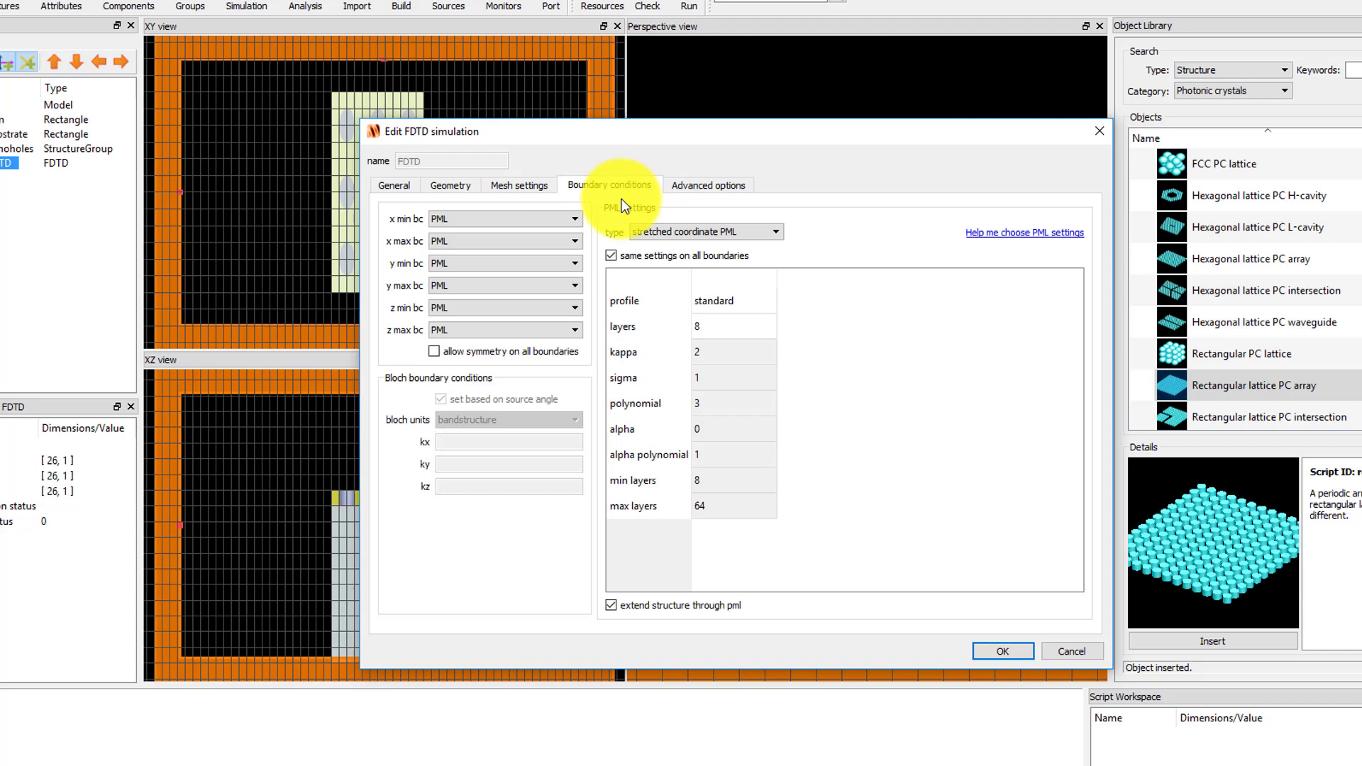
pyautogui.click(576, 223)
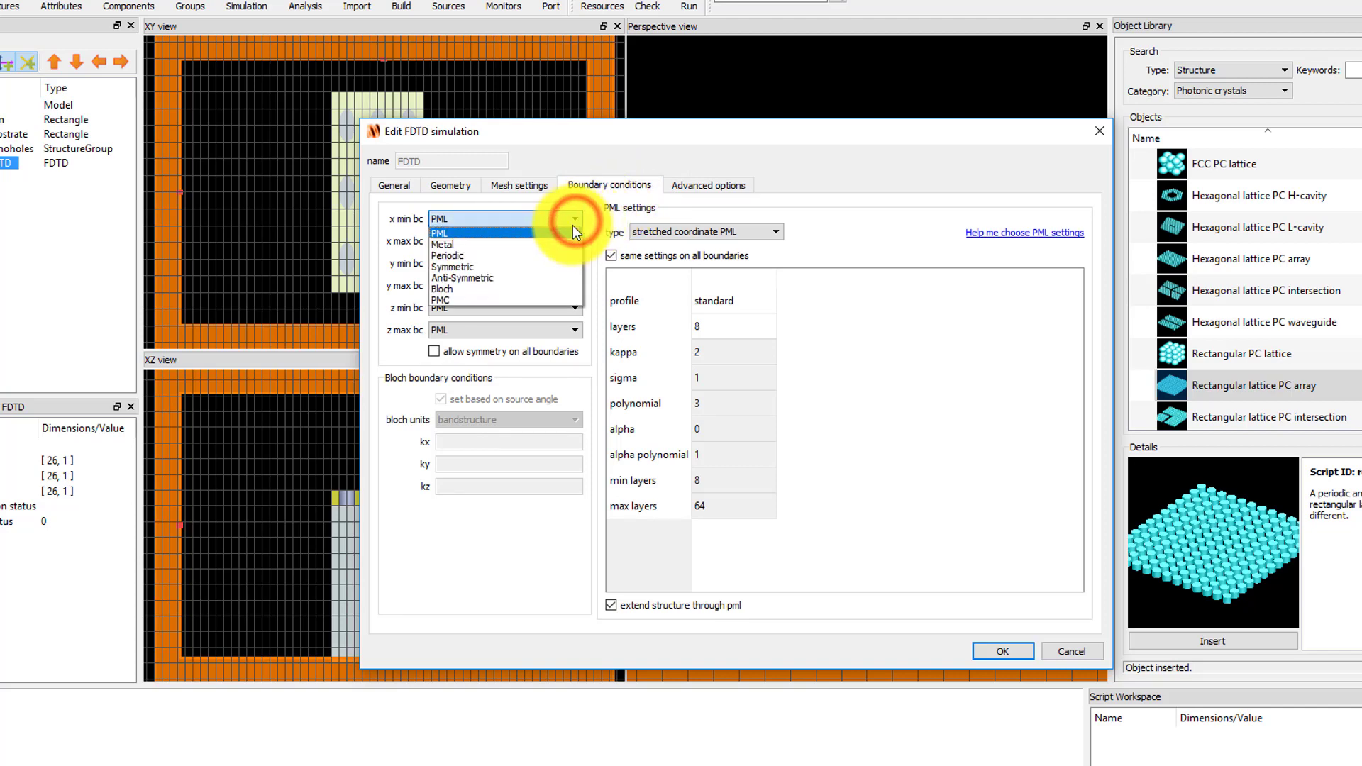
pyautogui.click(556, 253)
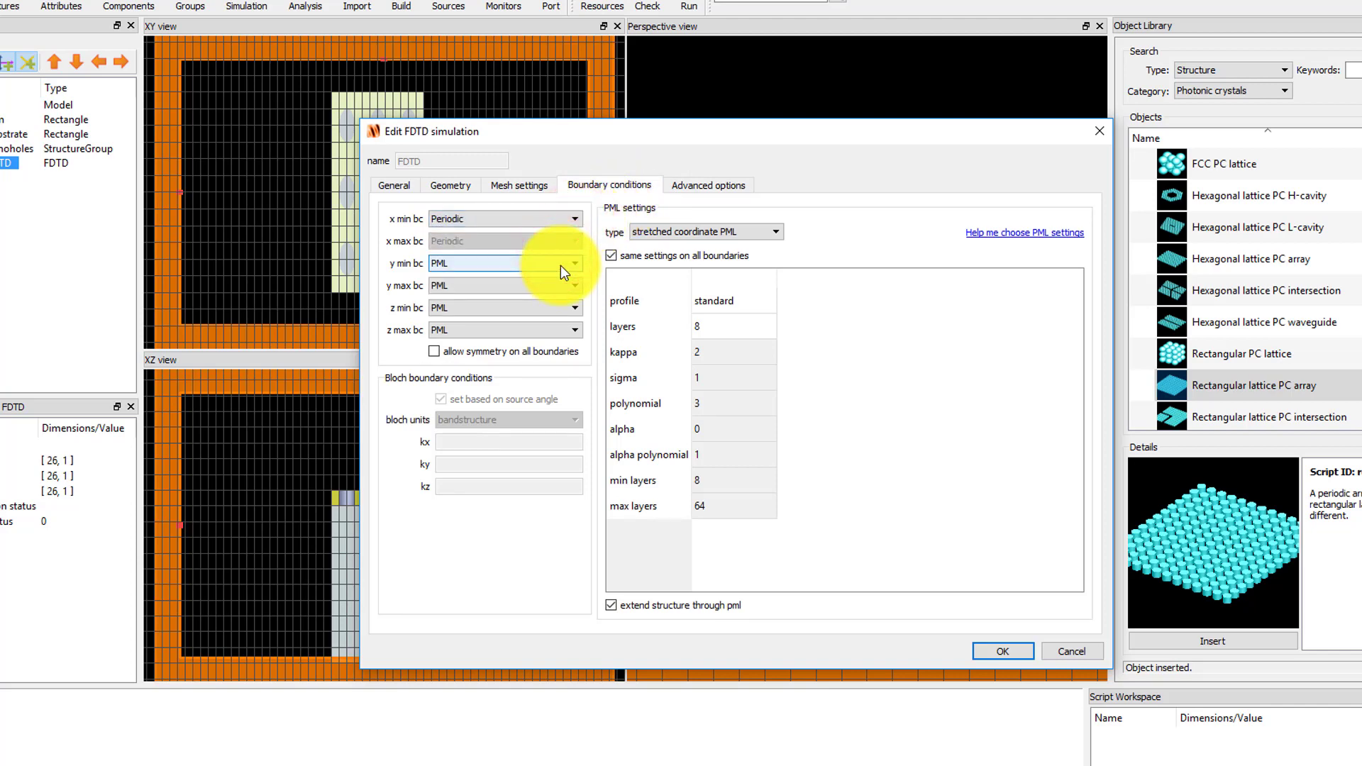
pyautogui.click(561, 266)
pyautogui.click(560, 299)
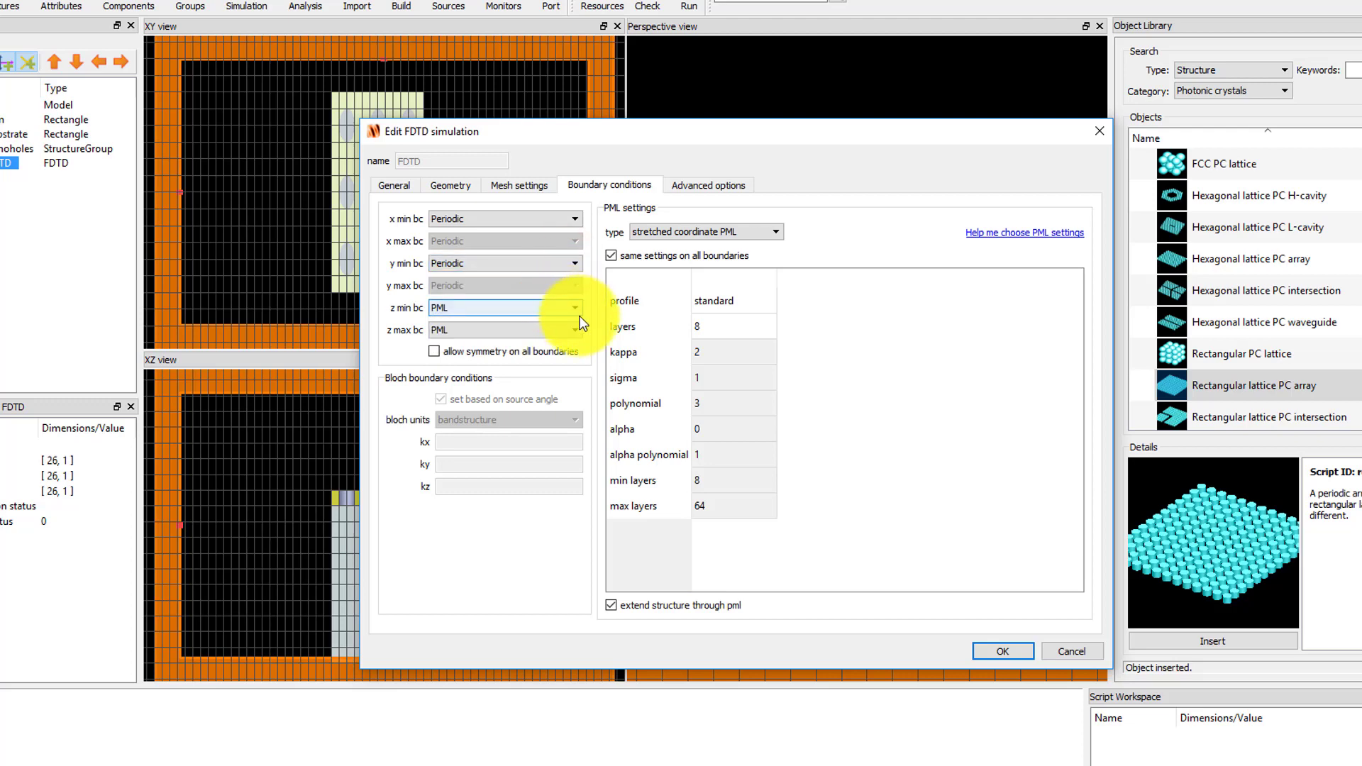
# Choose the steep angle PML profile and apply the FDTD region's settings
pyautogui.click(765, 298)
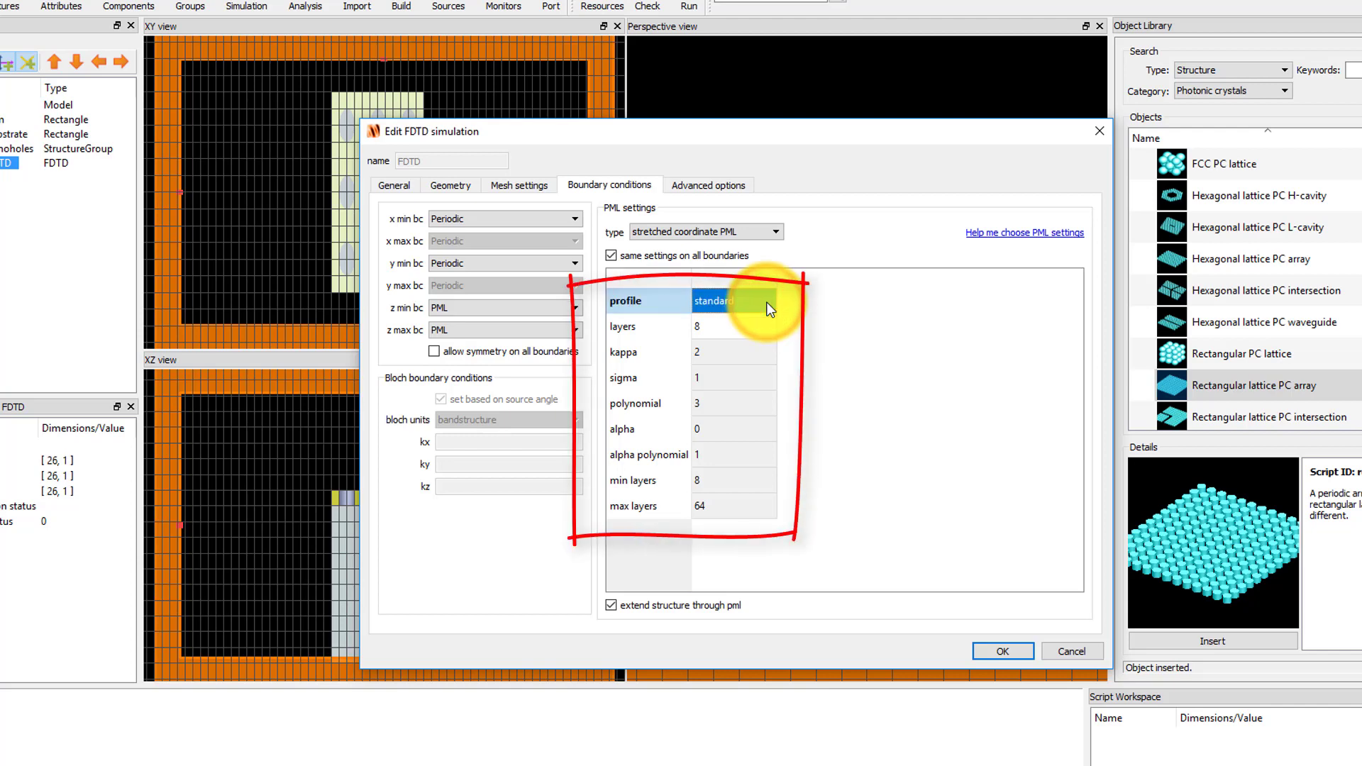
pyautogui.click(768, 302)
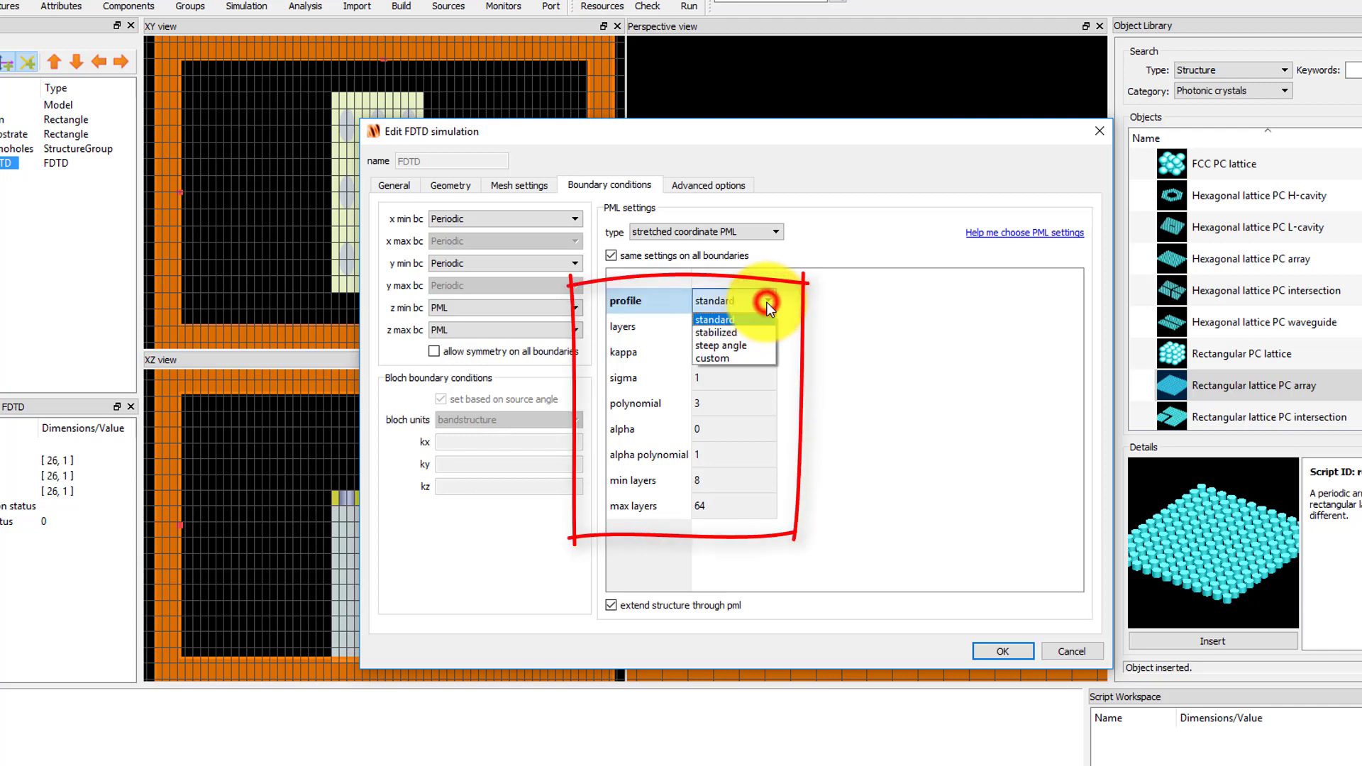
pyautogui.click(758, 342)
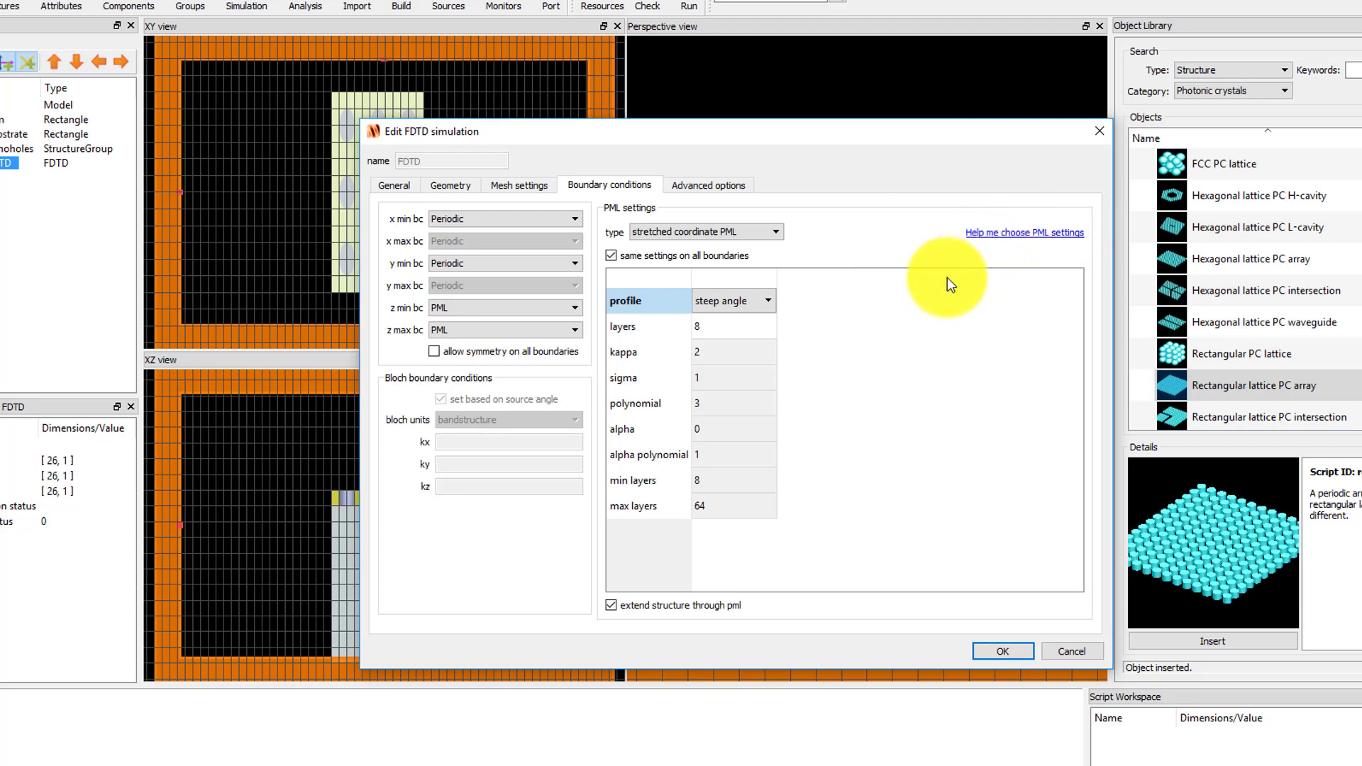
pyautogui.click(989, 647)
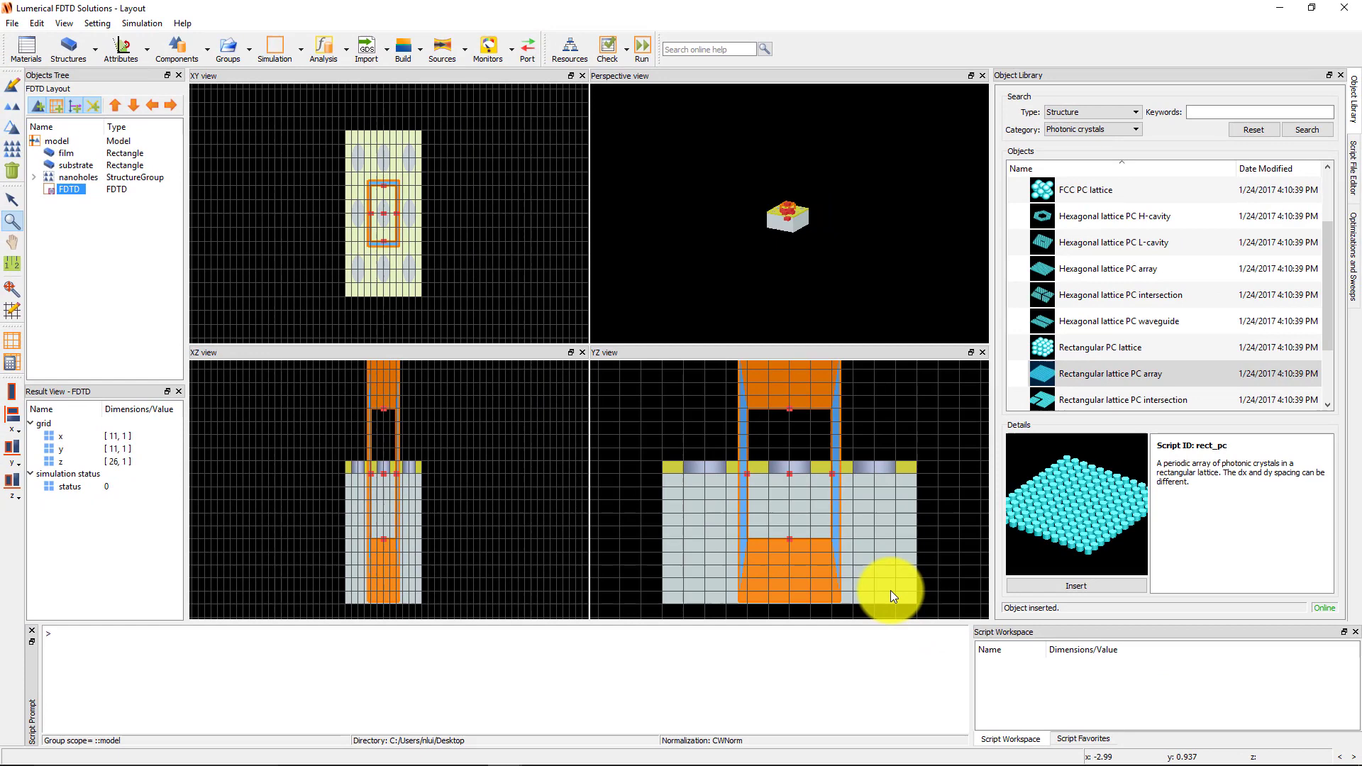
# Fit the views to the FDTD region and measure from its centre to the z min boundary in the XZ view
pyautogui.click(16, 290)
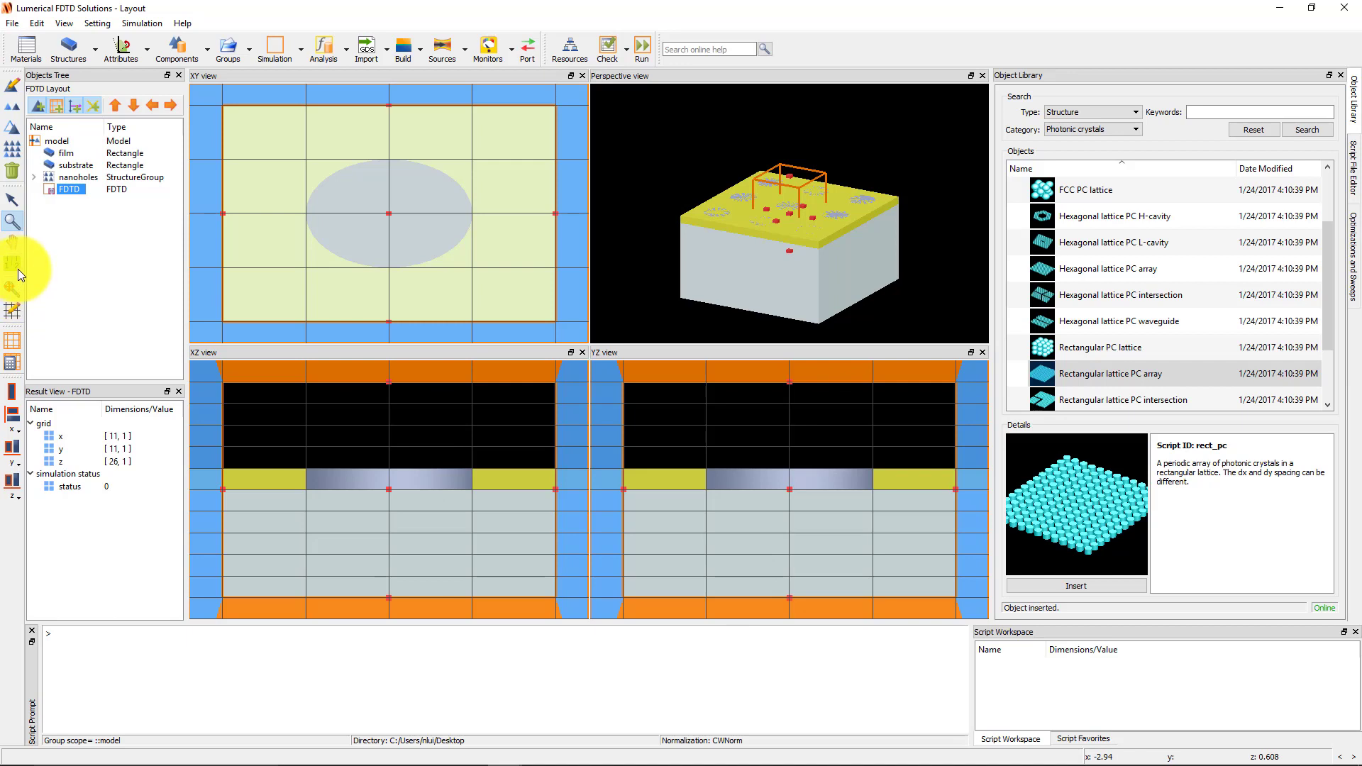
pyautogui.click(16, 267)
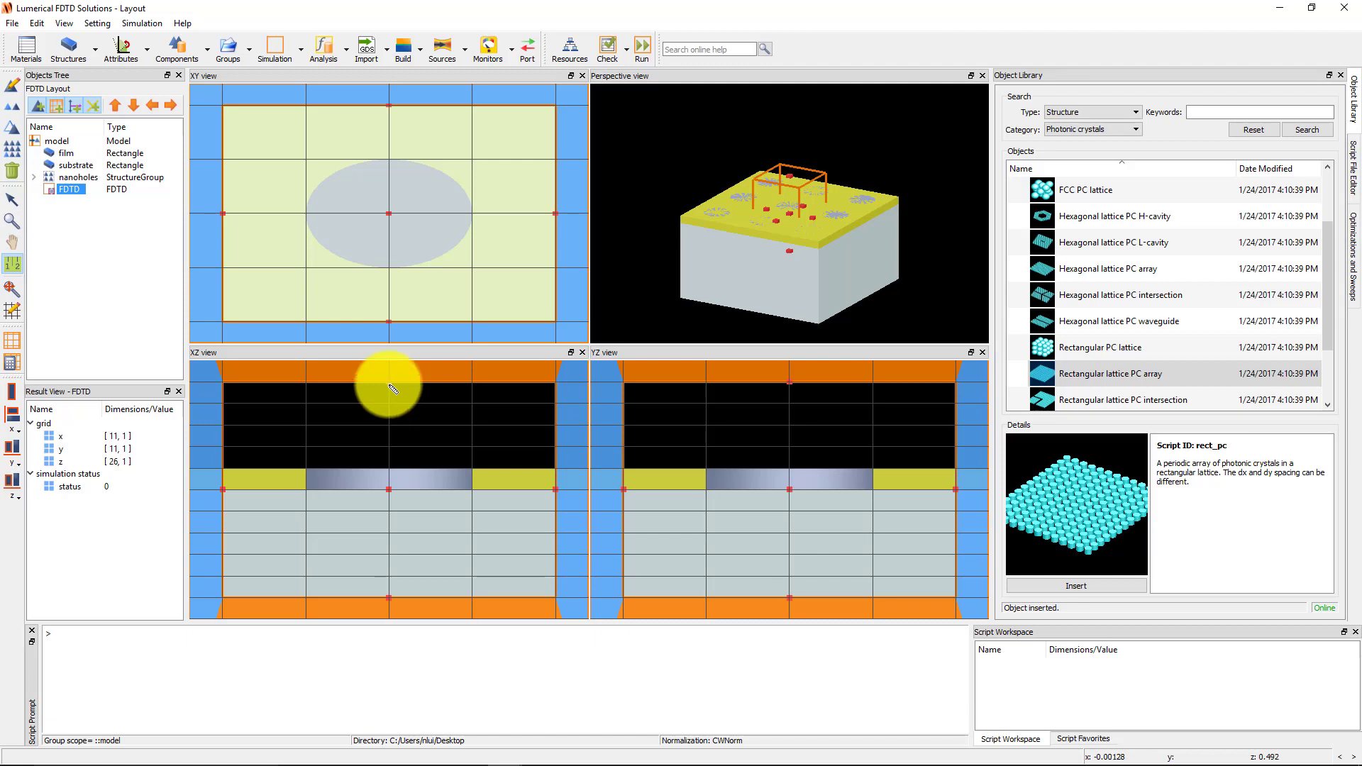
pyautogui.moveTo(389, 382); pyautogui.dragTo(398, 601)
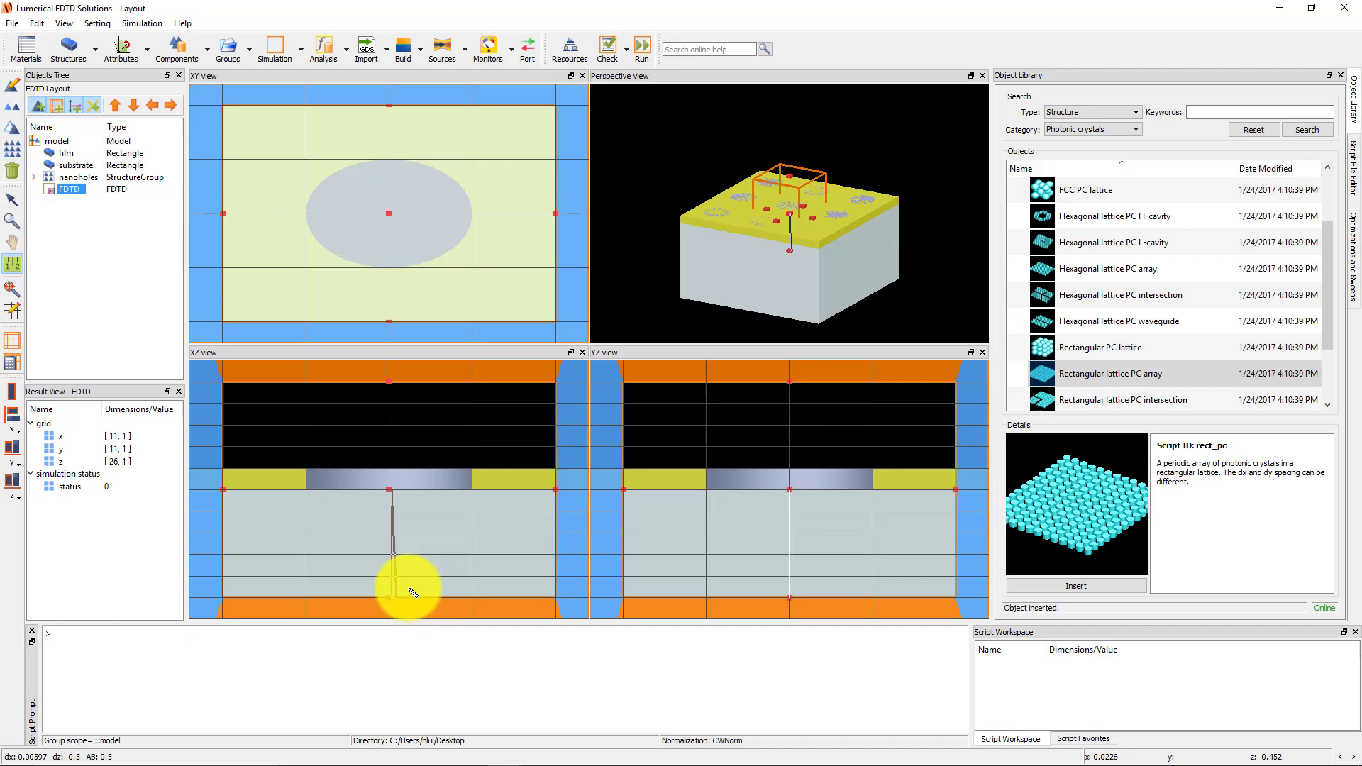
# Add a mesh override region to the nanohole simulation
pyautogui.click(19, 226)
pyautogui.moveTo(376, 441); pyautogui.dragTo(386, 592)
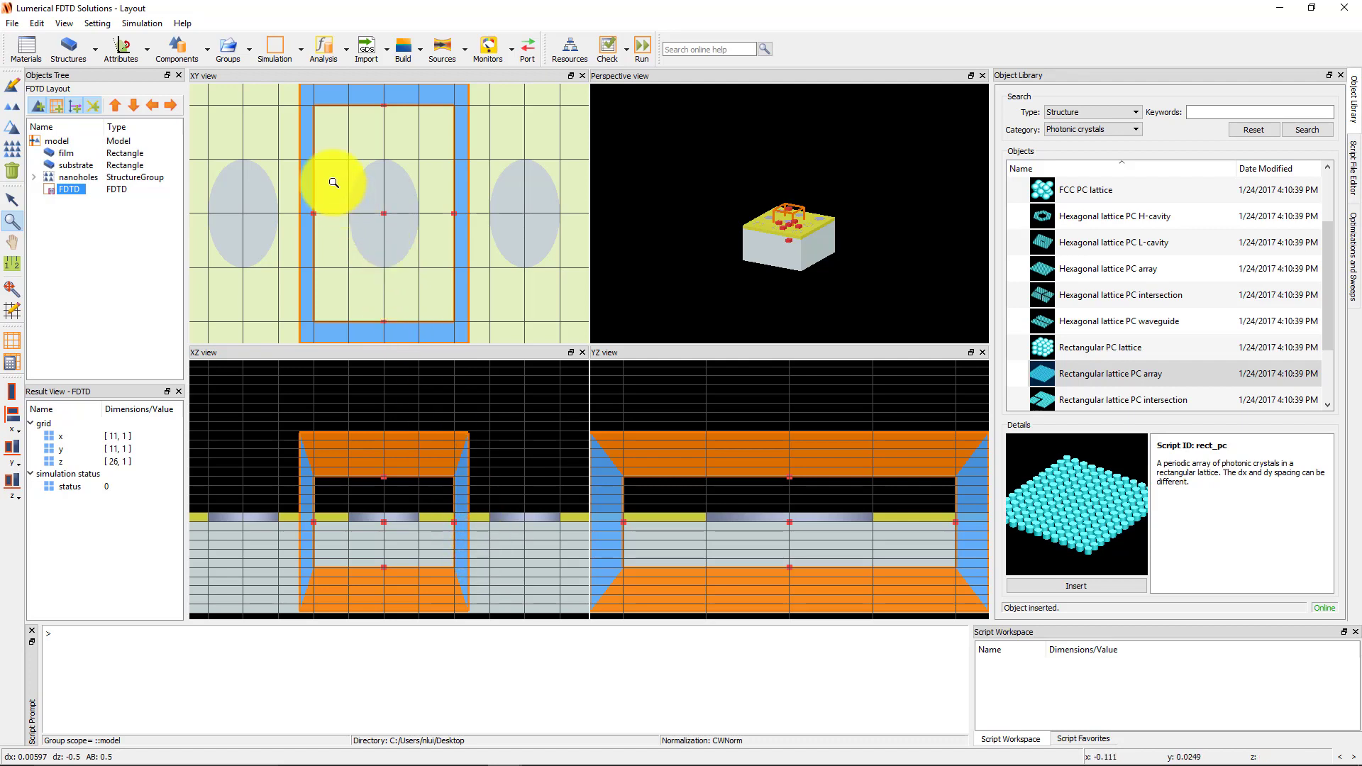
pyautogui.click(300, 63)
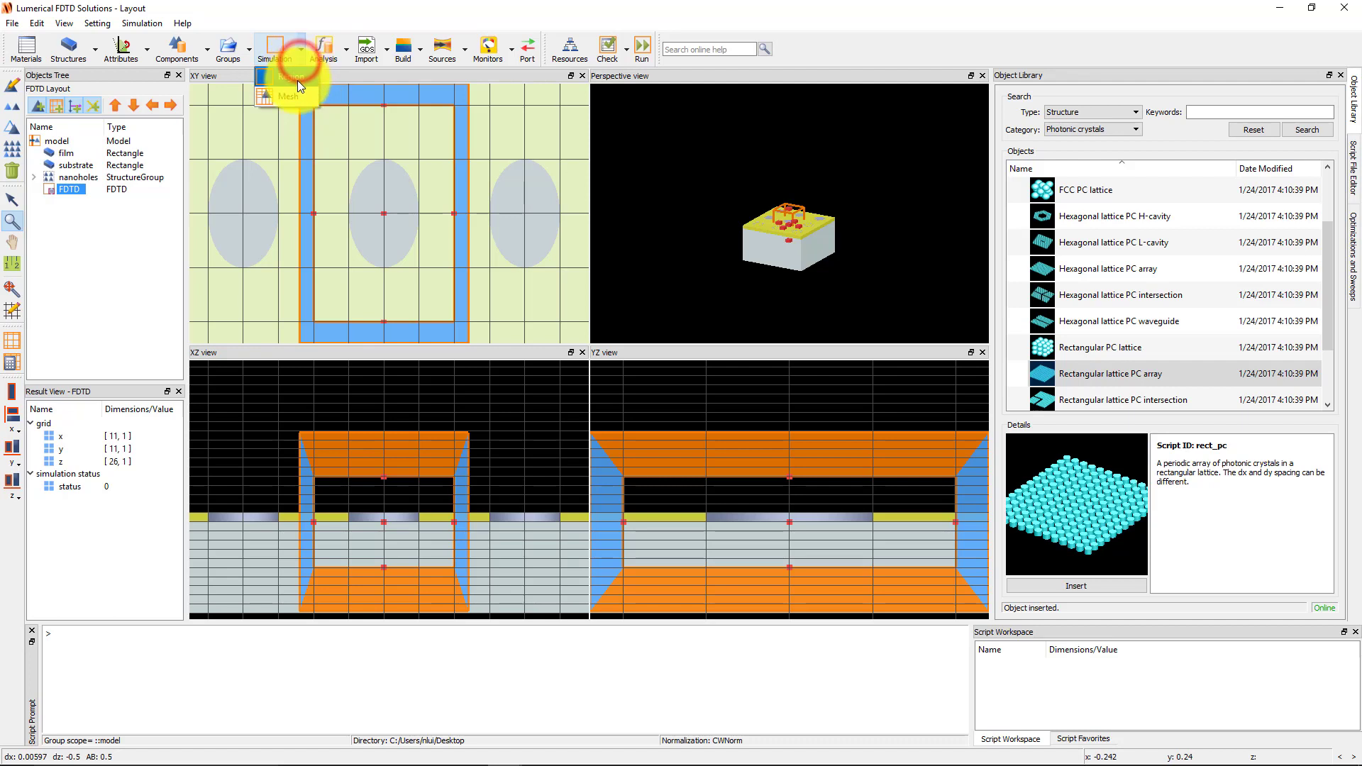
pyautogui.click(301, 96)
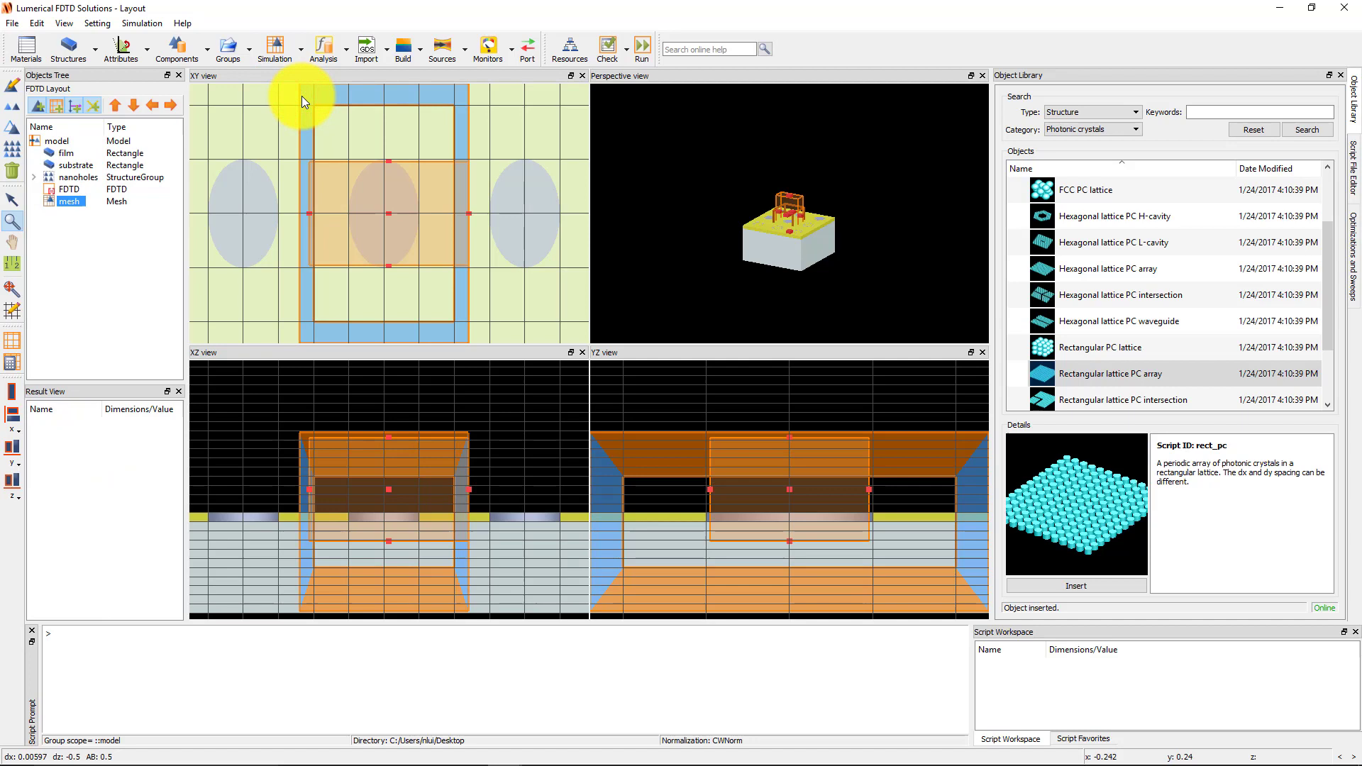
# Set the mesh override region's maximum mesh steps dx, dy and dz to 0.01 µm
pyautogui.click(15, 86)
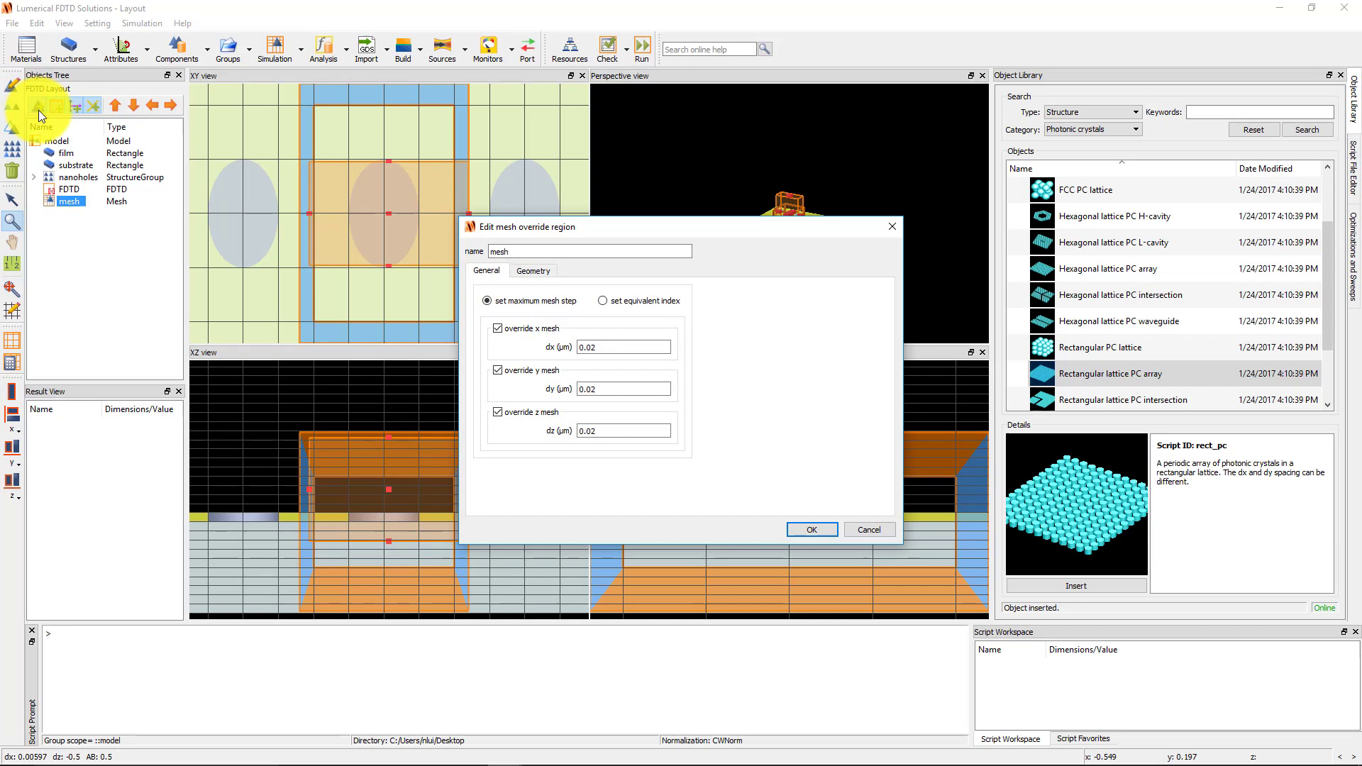
pyautogui.doubleClick(611, 346)
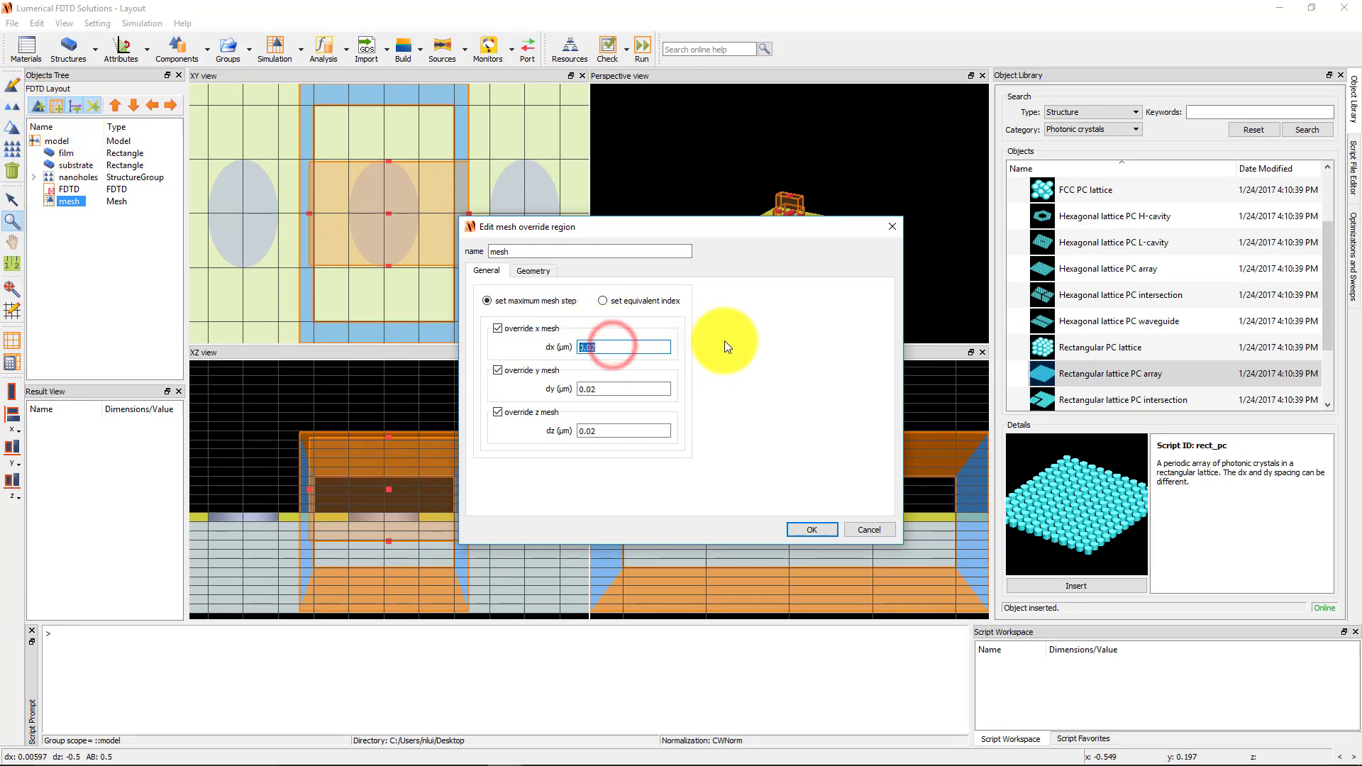
pyautogui.write('0.01')
pyautogui.doubleClick(619, 389)
pyautogui.write('0.01')
pyautogui.doubleClick(620, 430)
pyautogui.write('0.01')
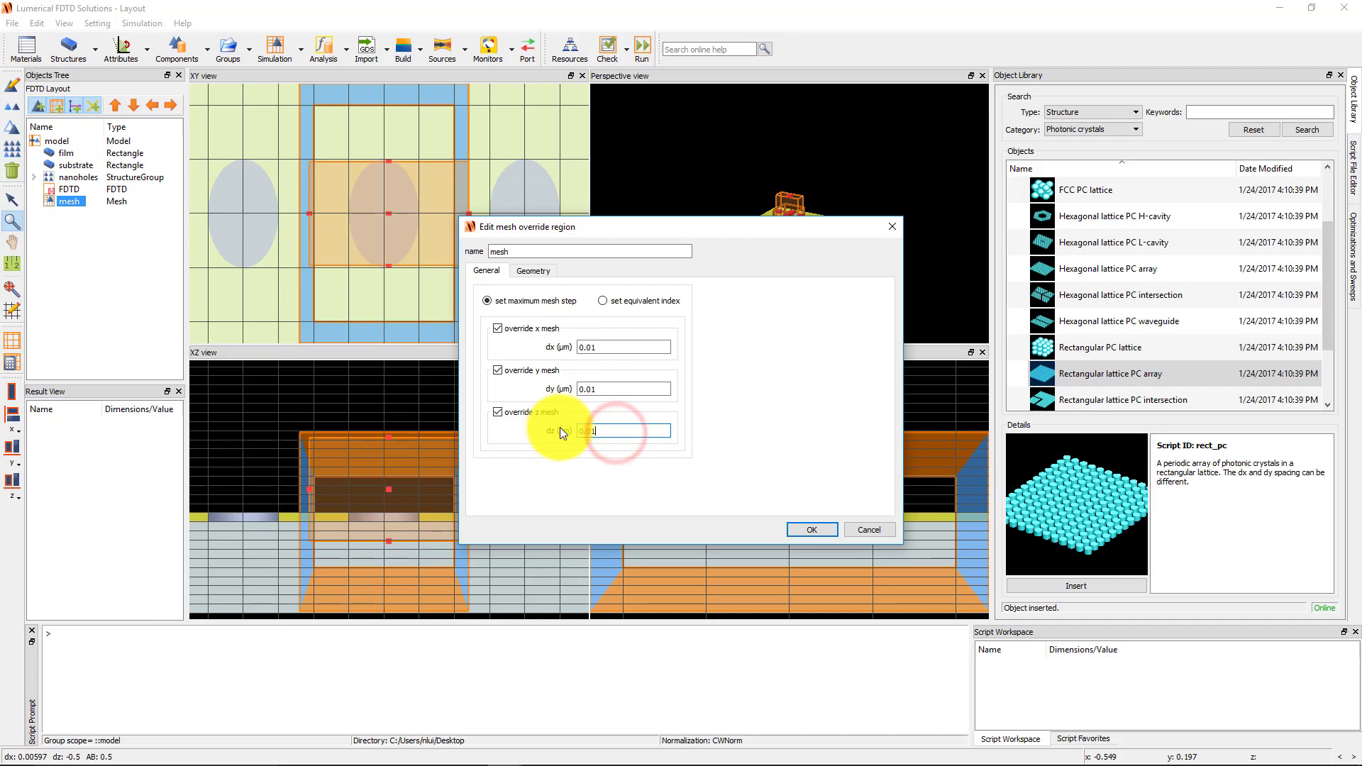
# Base the mesh override region's geometry on the structure "circle" and apply the settings
pyautogui.click(533, 271)
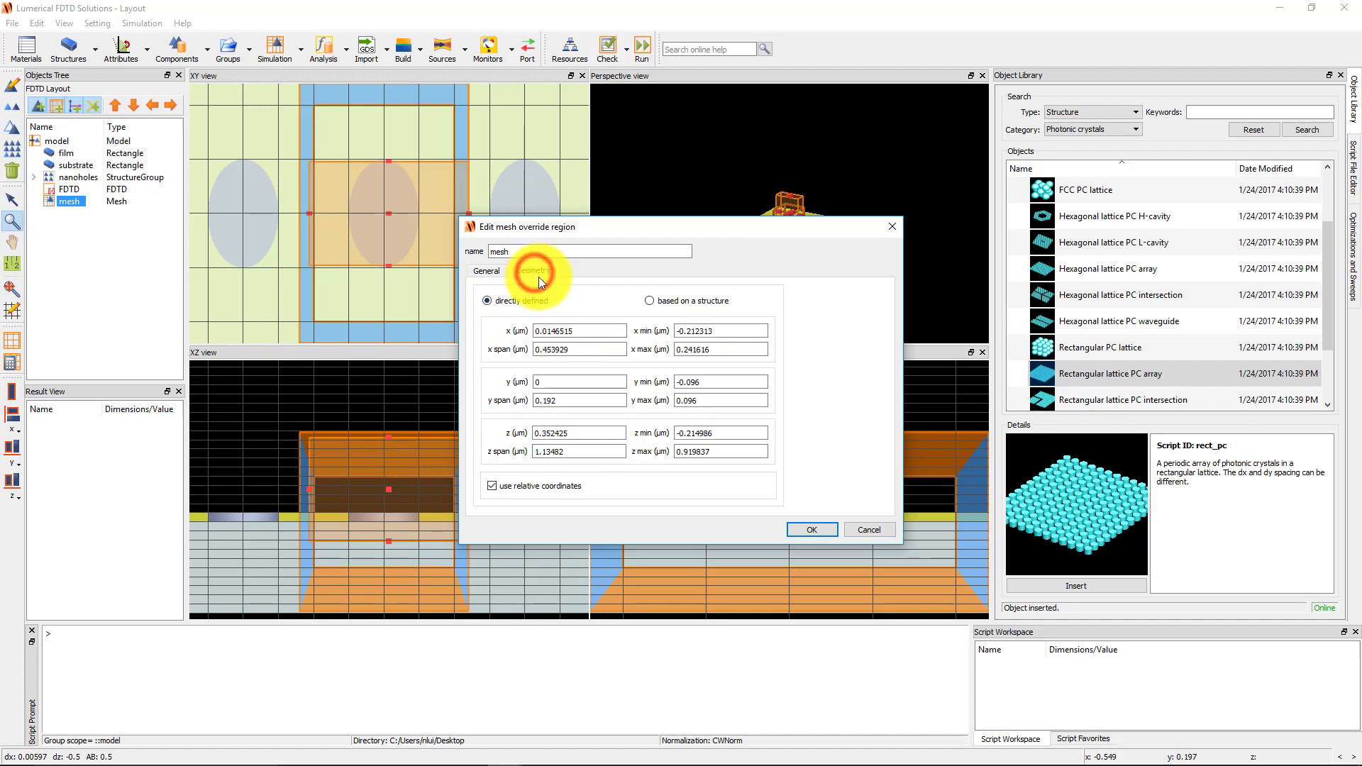
pyautogui.click(647, 301)
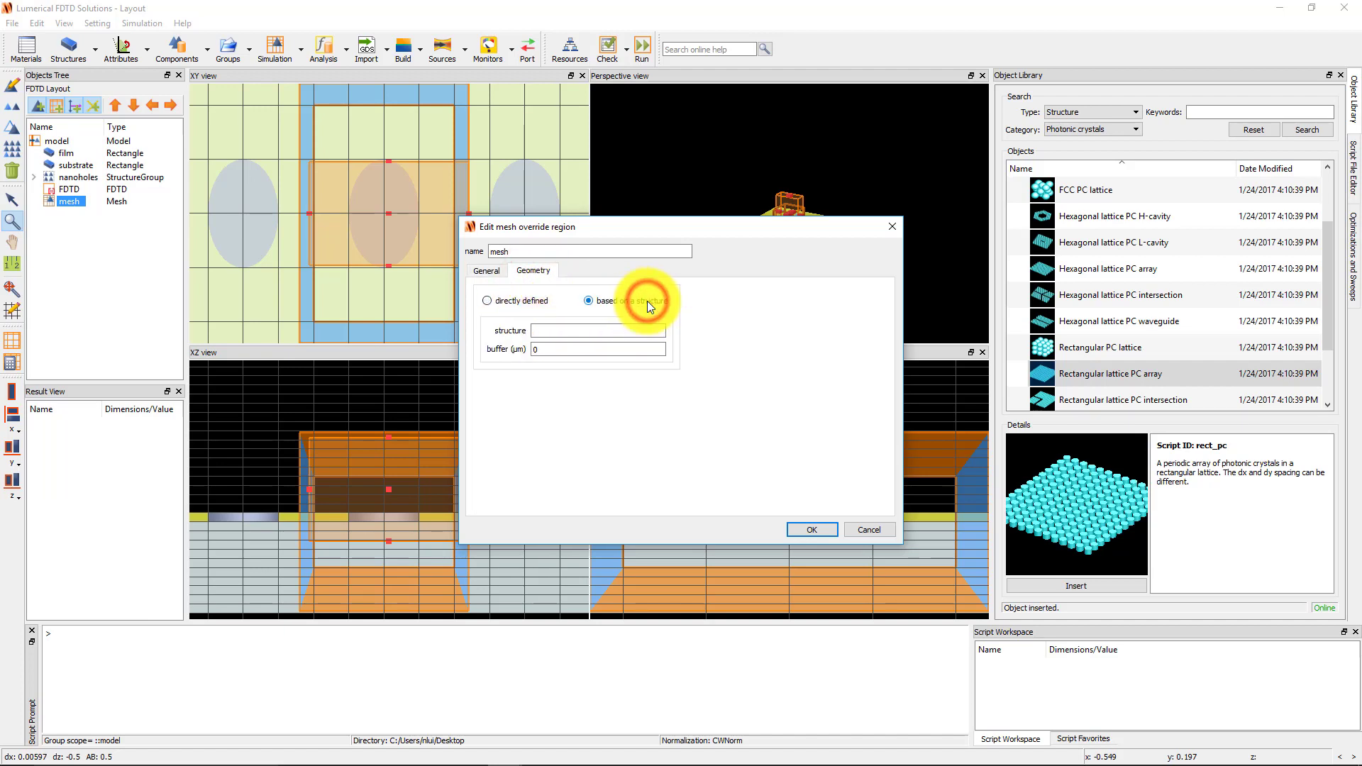
pyautogui.click(623, 332)
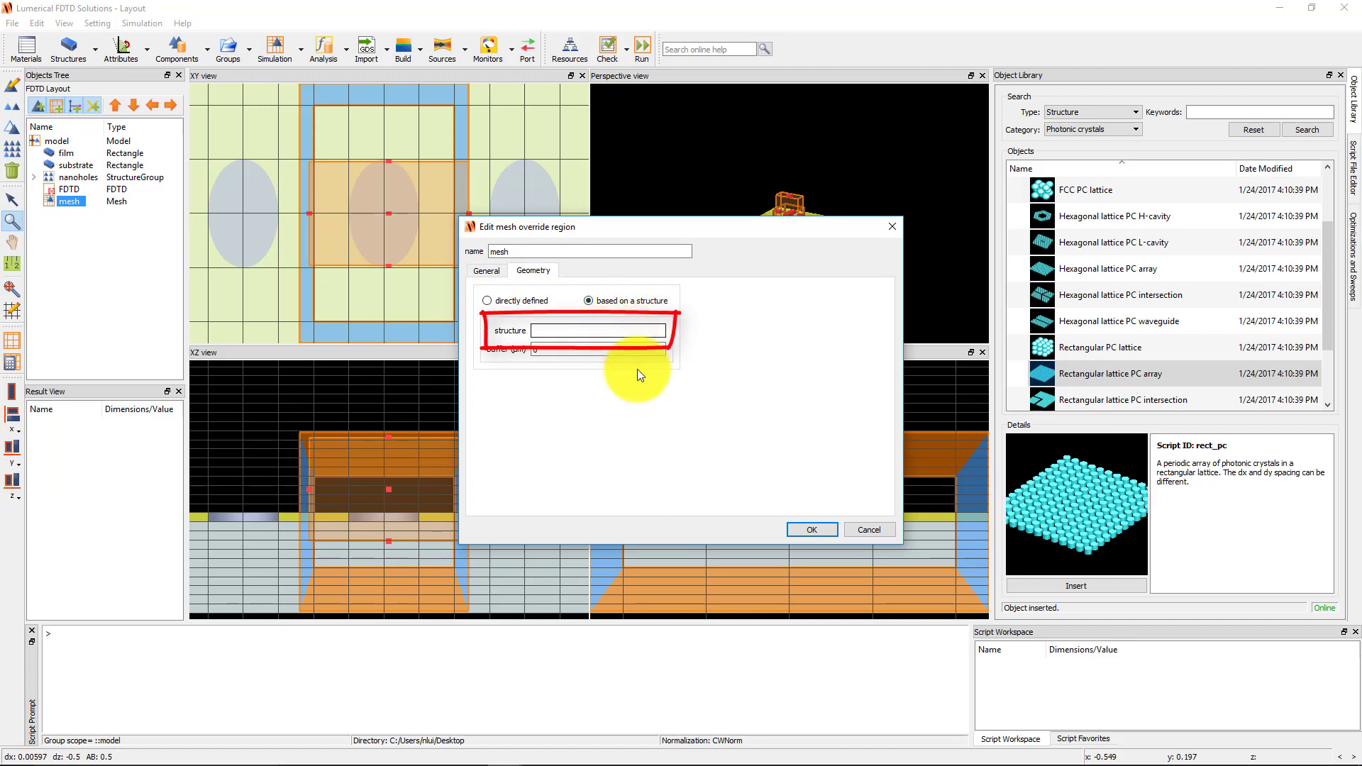
pyautogui.write('circle')
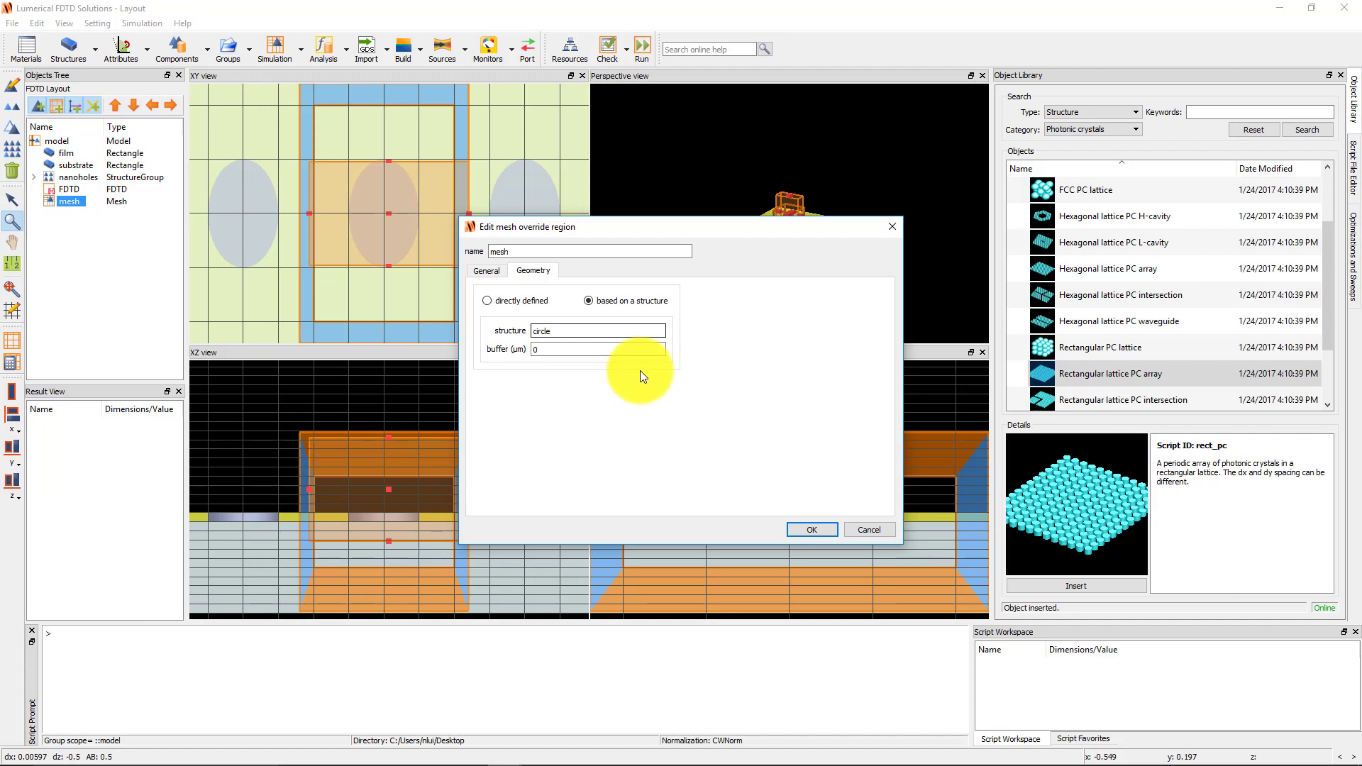
pyautogui.click(811, 530)
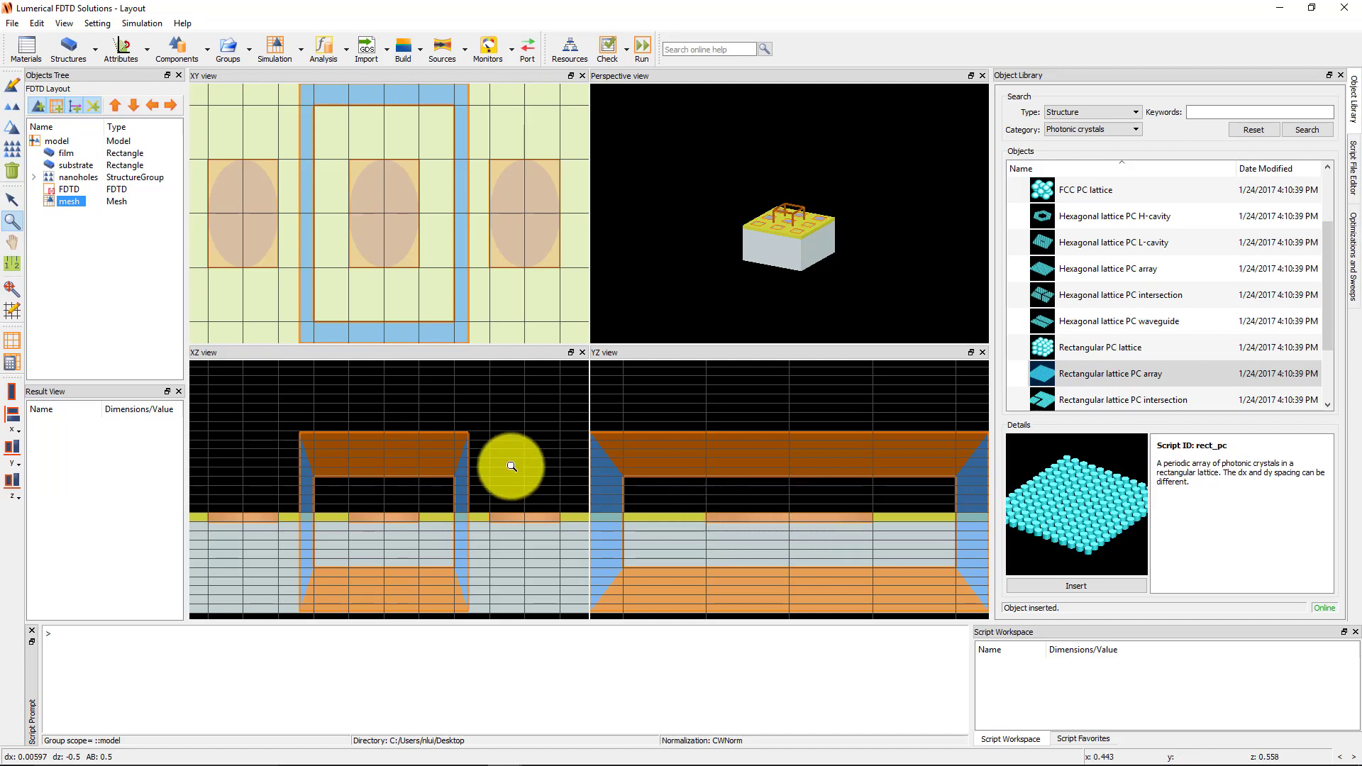
# Display the simulation mesh in the views and hide the drawing grid
pyautogui.click(17, 346)
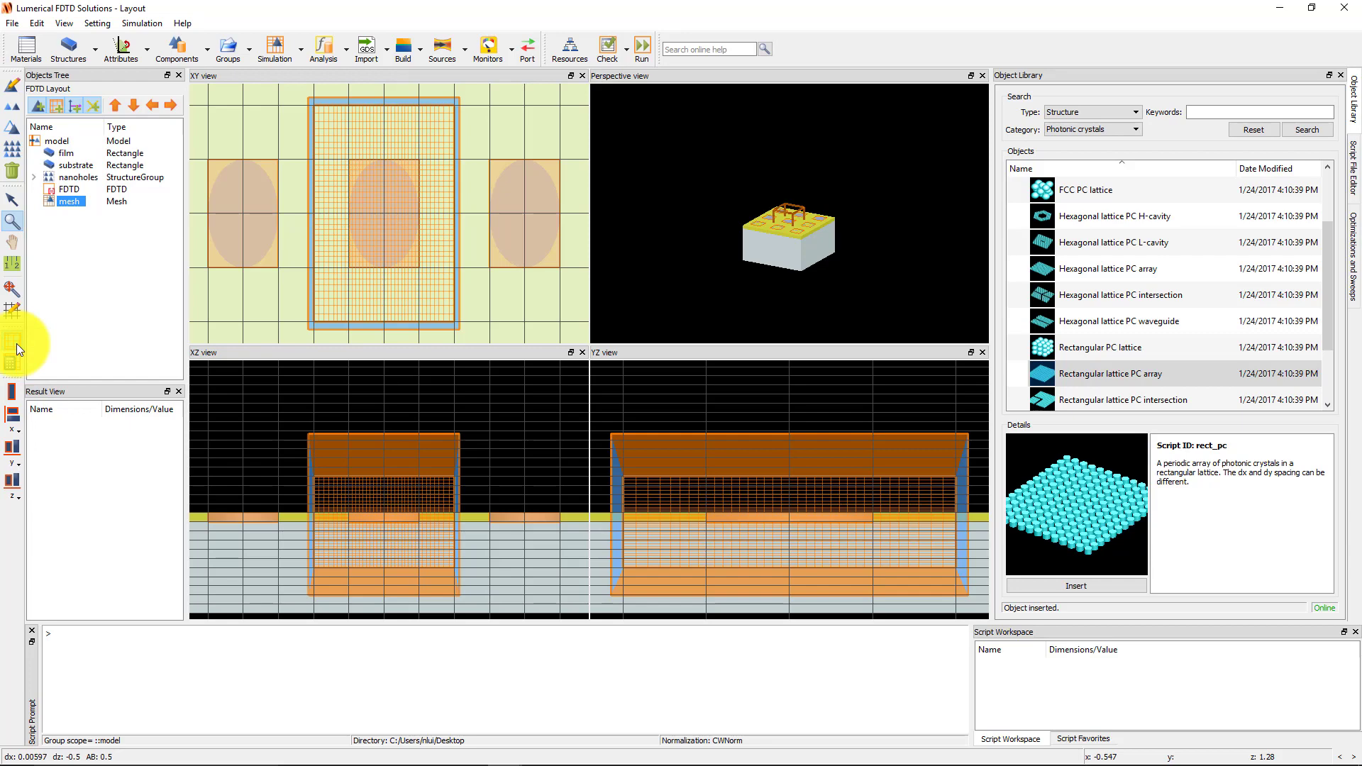
pyautogui.click(13, 317)
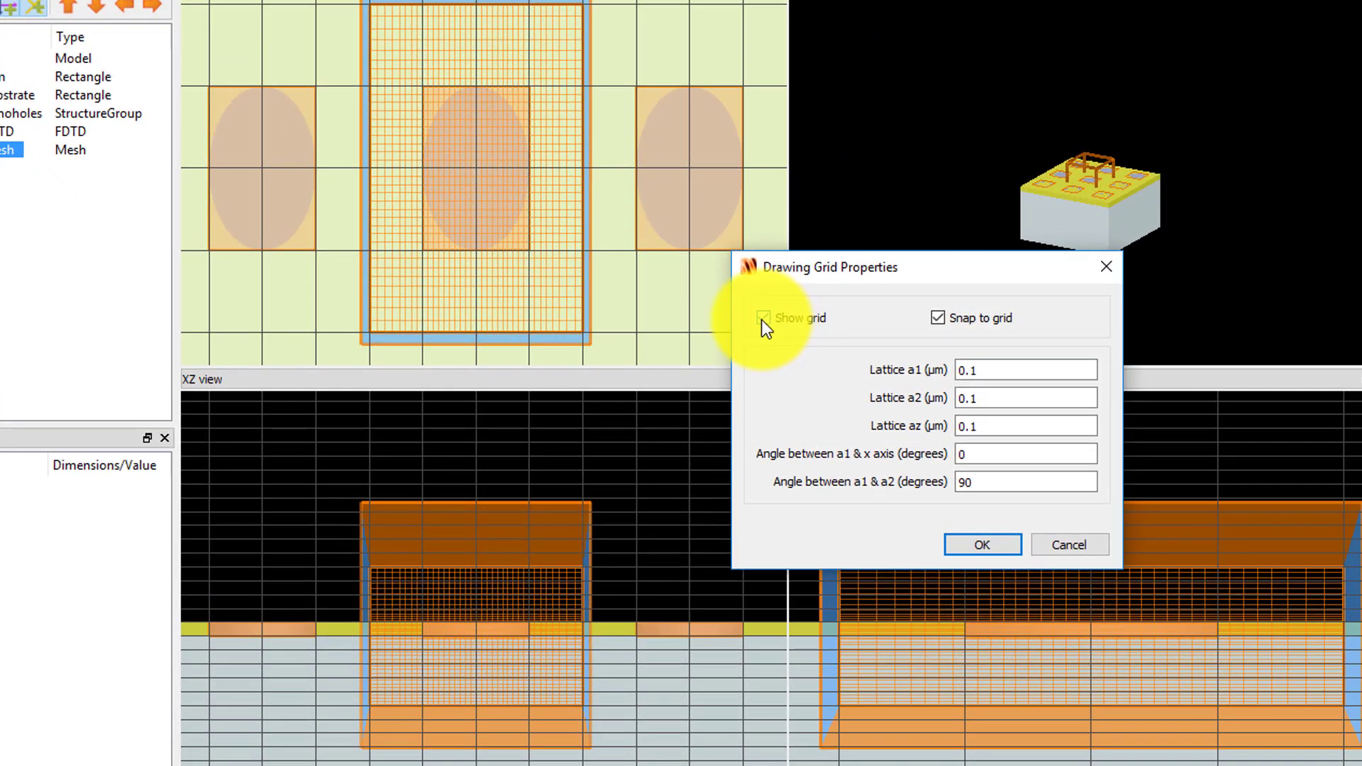
pyautogui.click(574, 312)
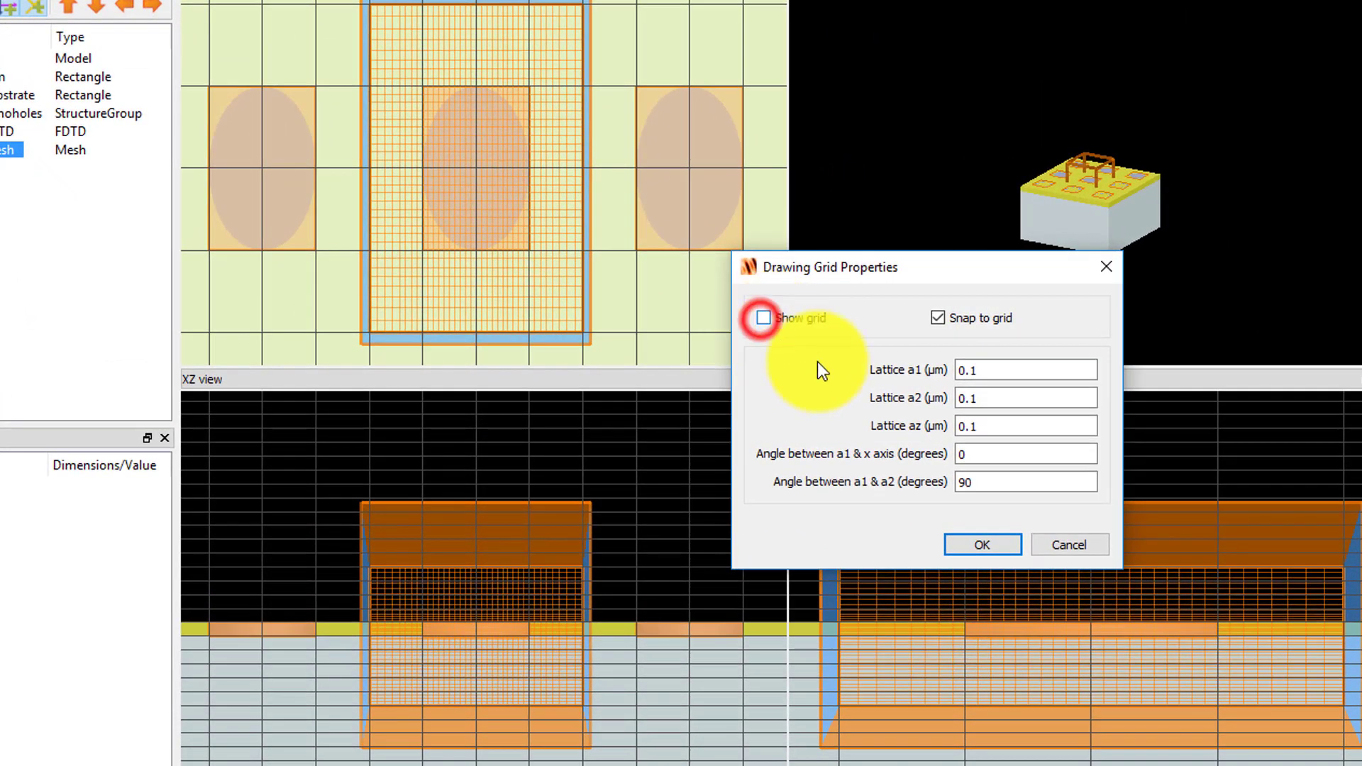
pyautogui.click(985, 545)
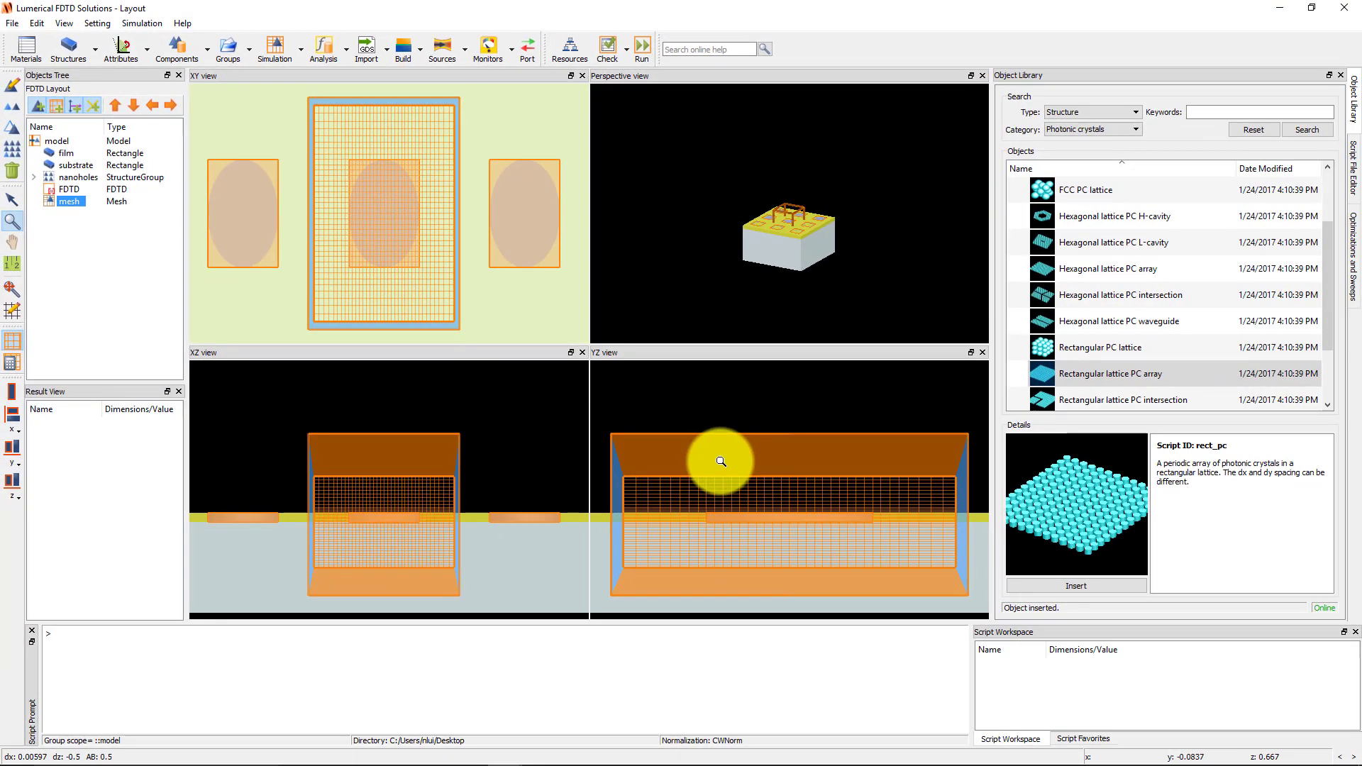
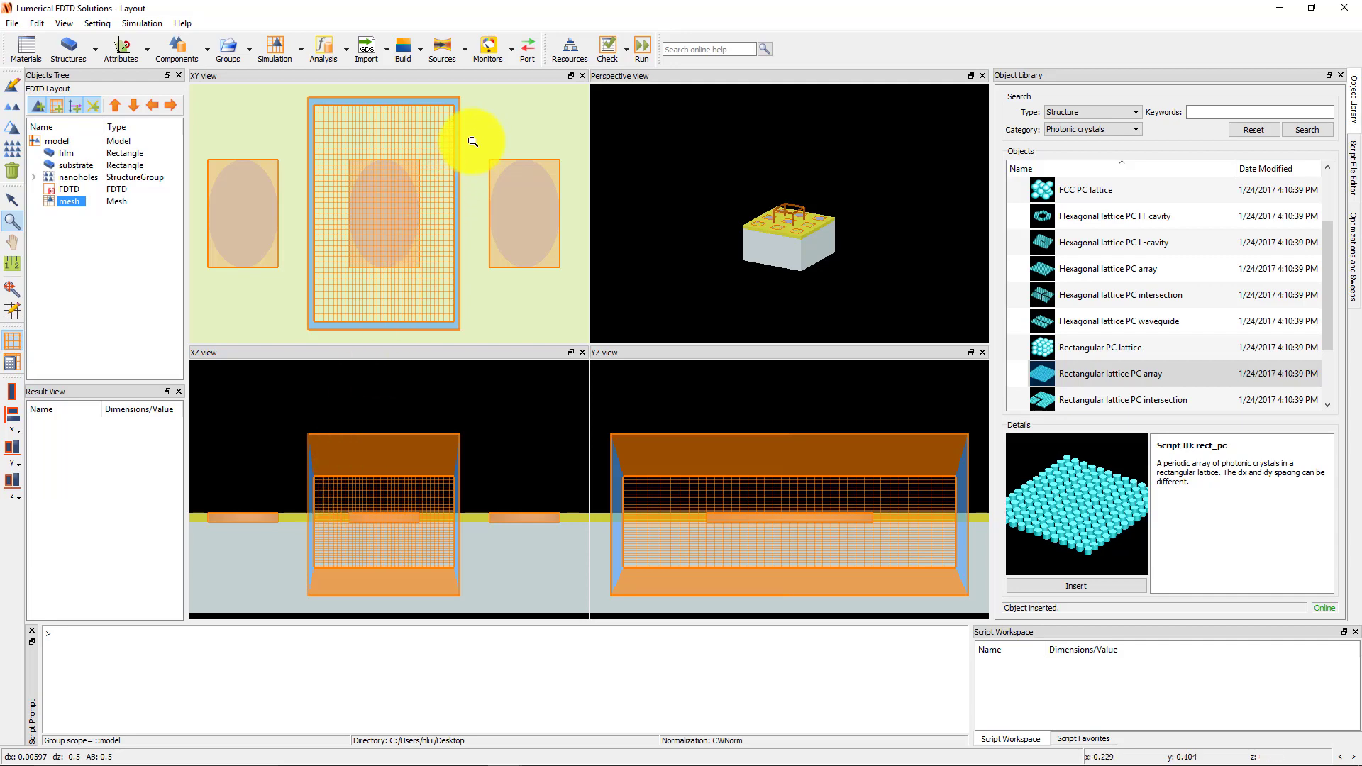
# Add a plane wave source to the nanohole simulation and set its direction to Backward along the z-axis
pyautogui.click(463, 57)
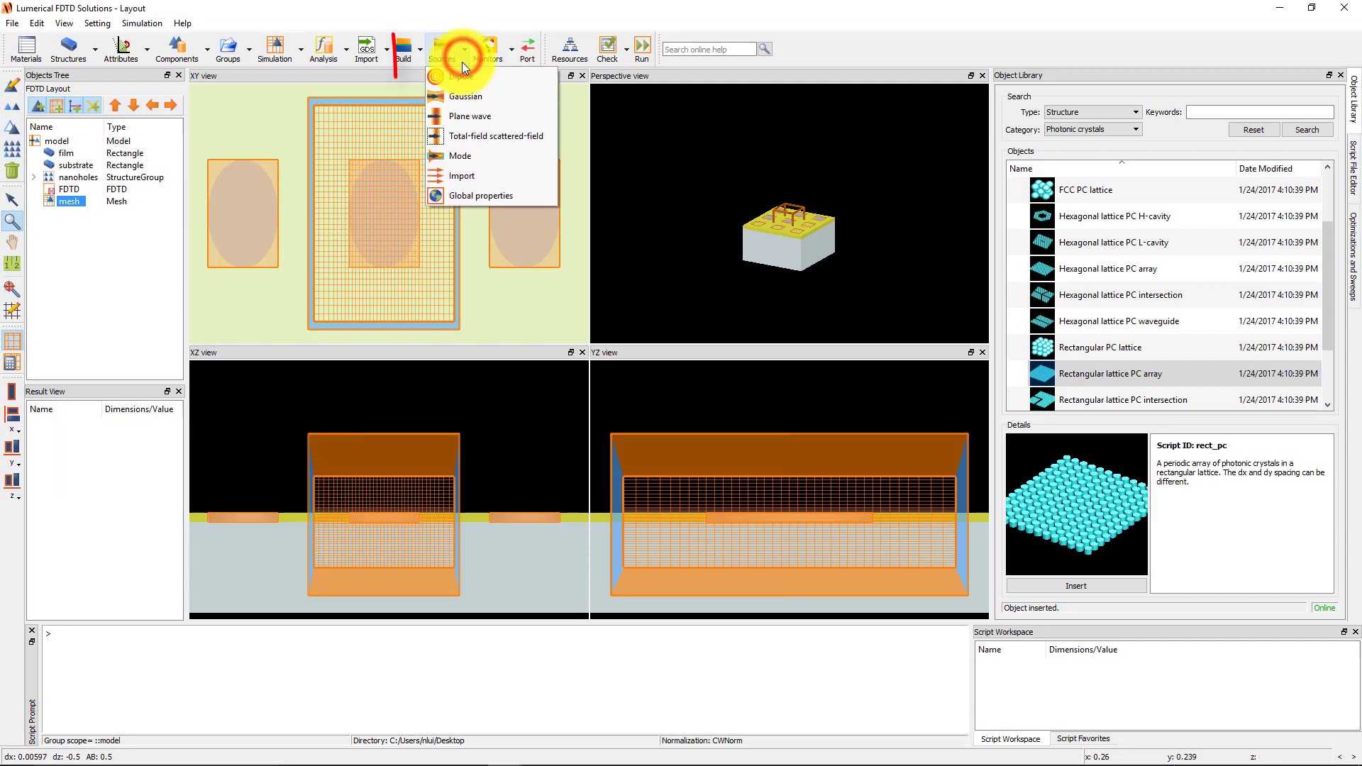
pyautogui.click(505, 117)
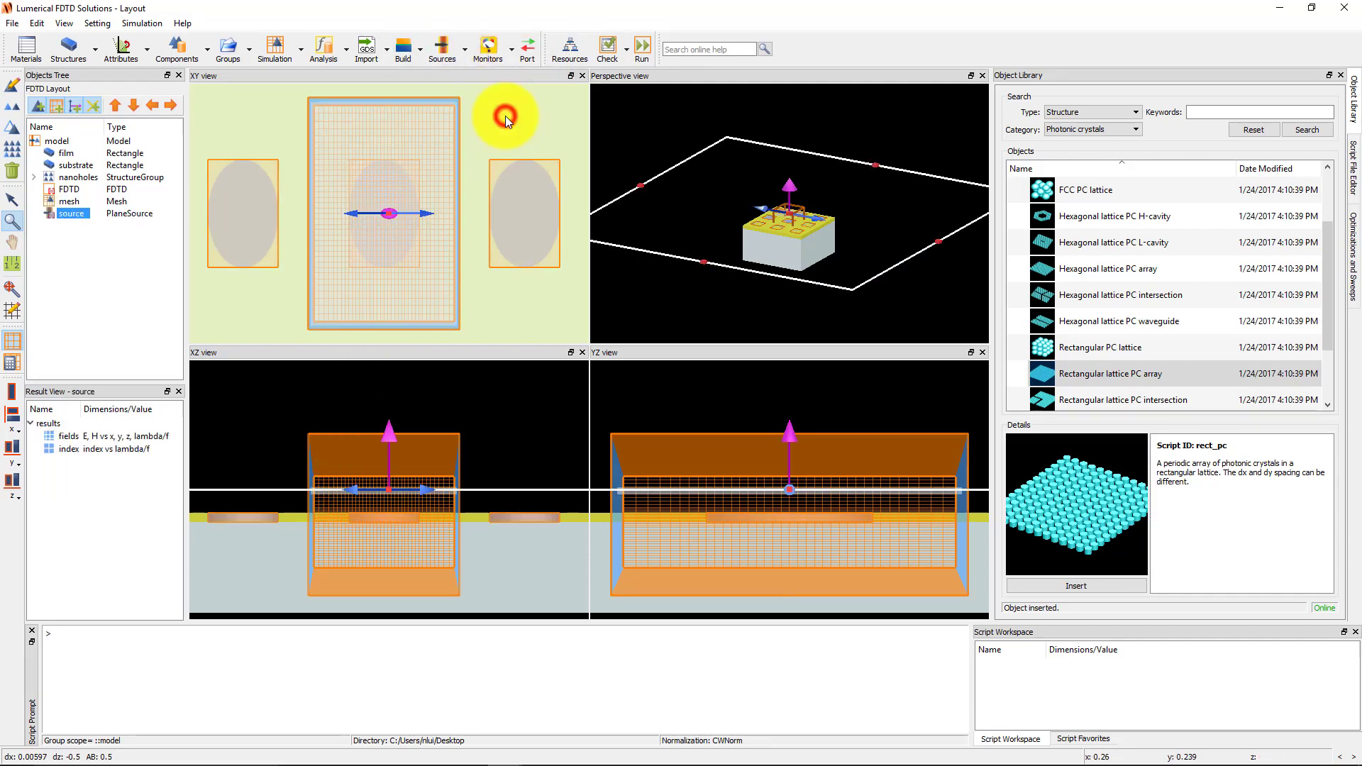
pyautogui.click(15, 88)
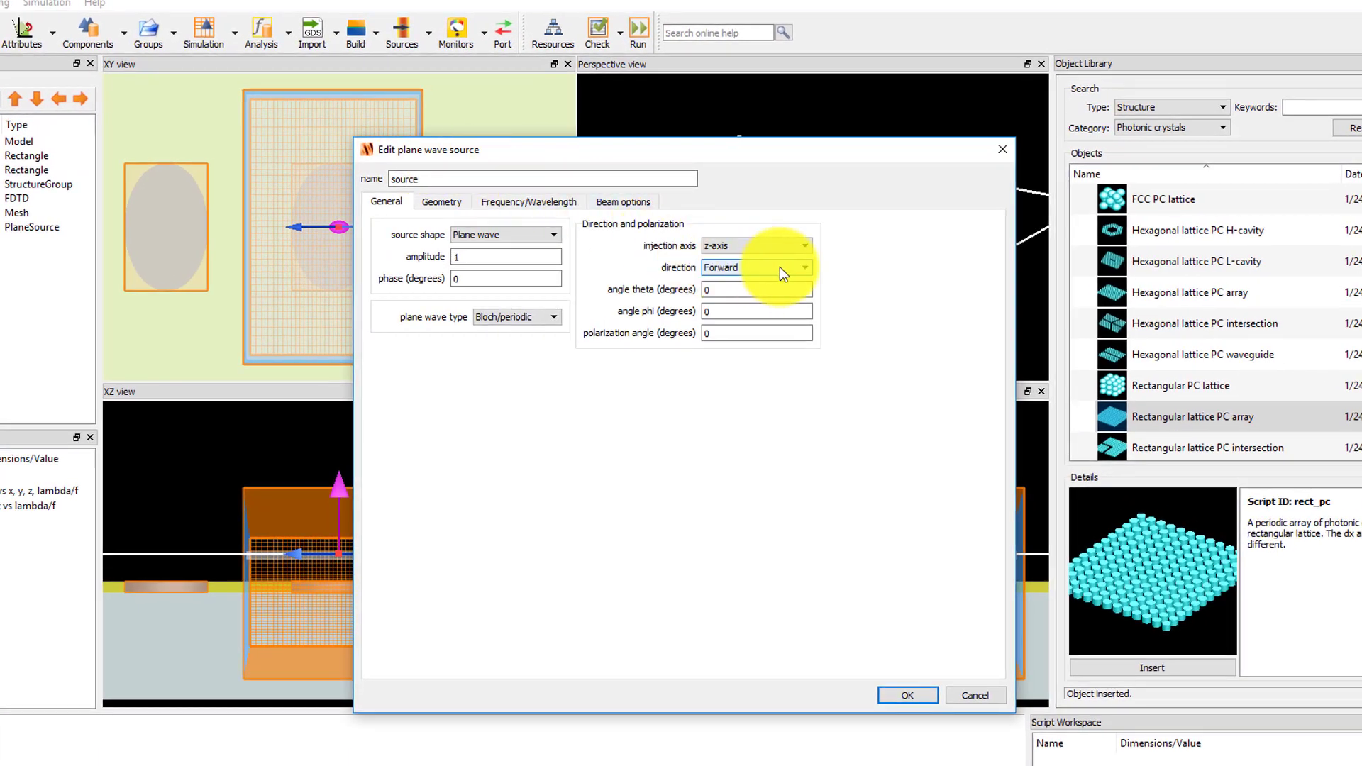
pyautogui.click(781, 267)
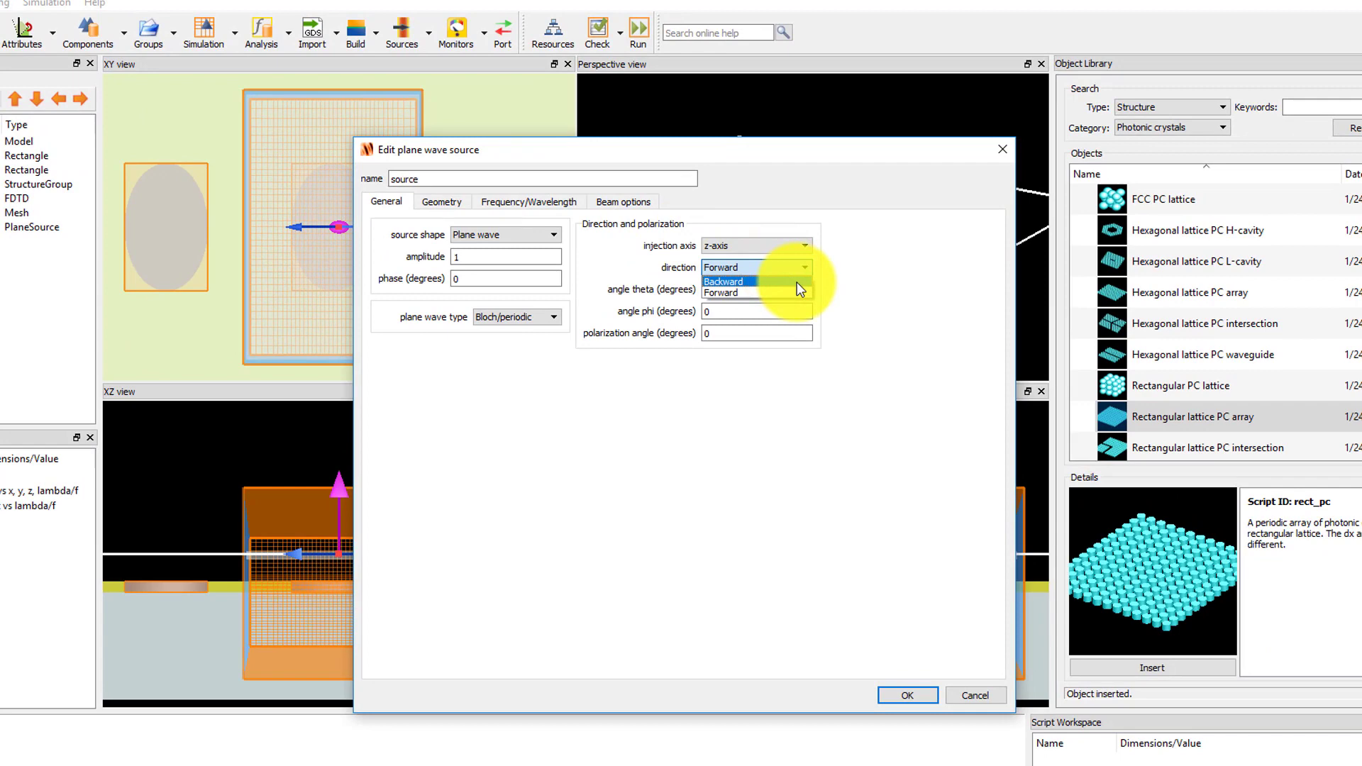
pyautogui.click(797, 282)
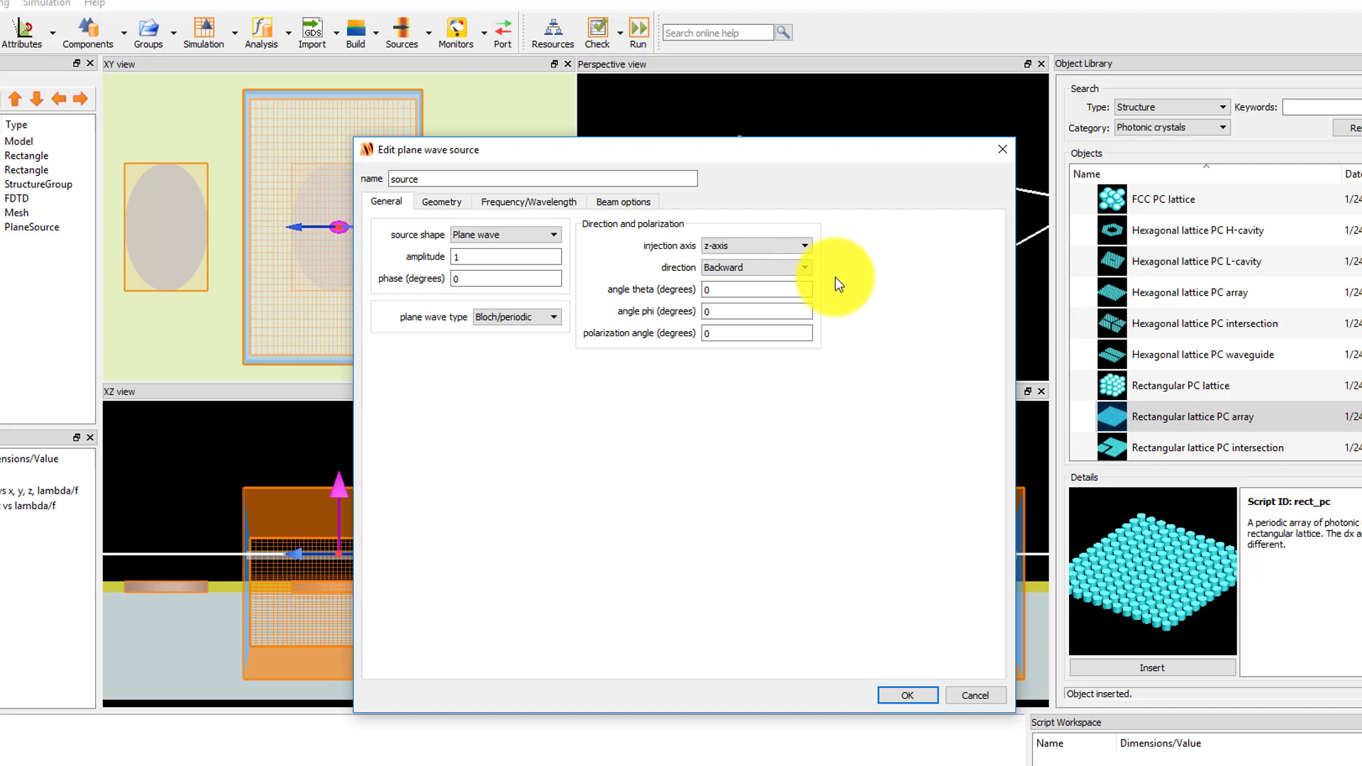
# Set the plane wave source's geometry to x 0, x span 0.5, y span 0.5 and z 0.3 µm
pyautogui.click(444, 201)
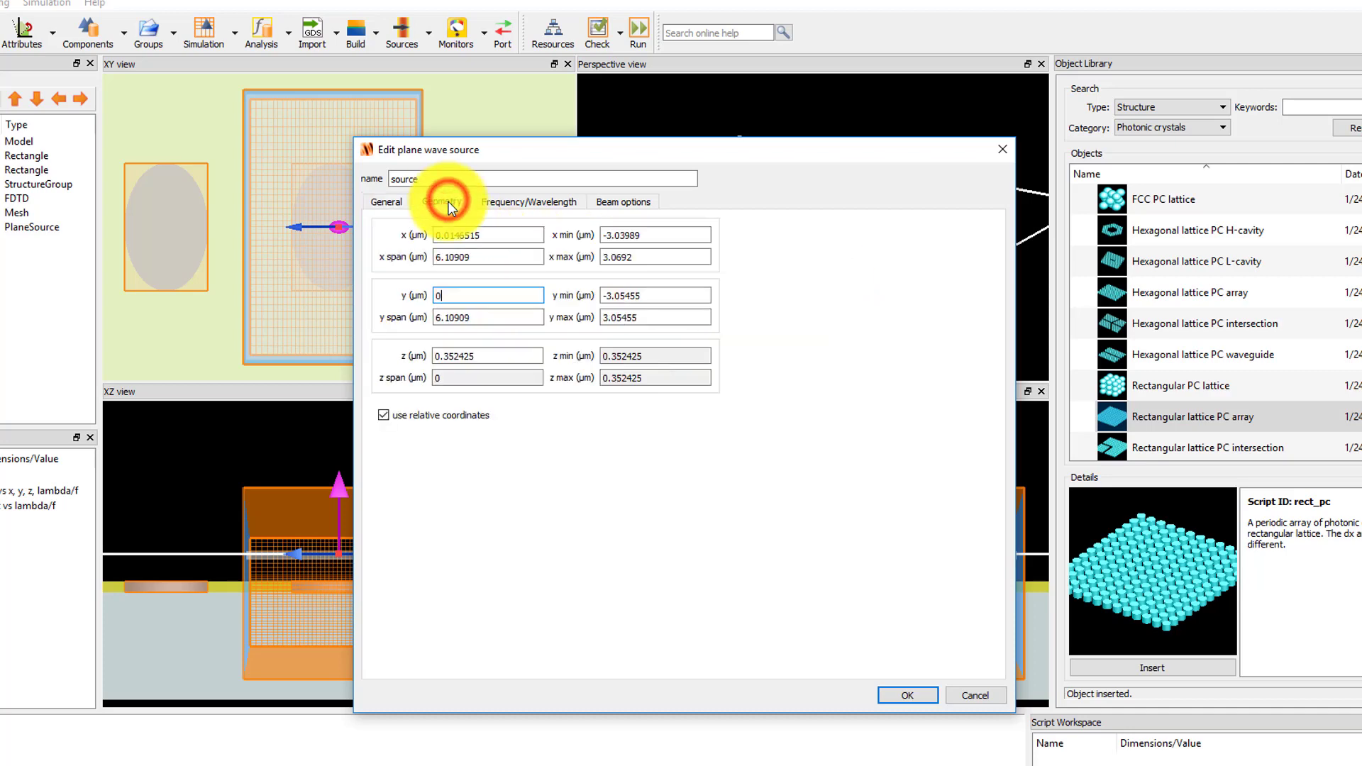
pyautogui.moveTo(500, 233); pyautogui.dragTo(405, 245)
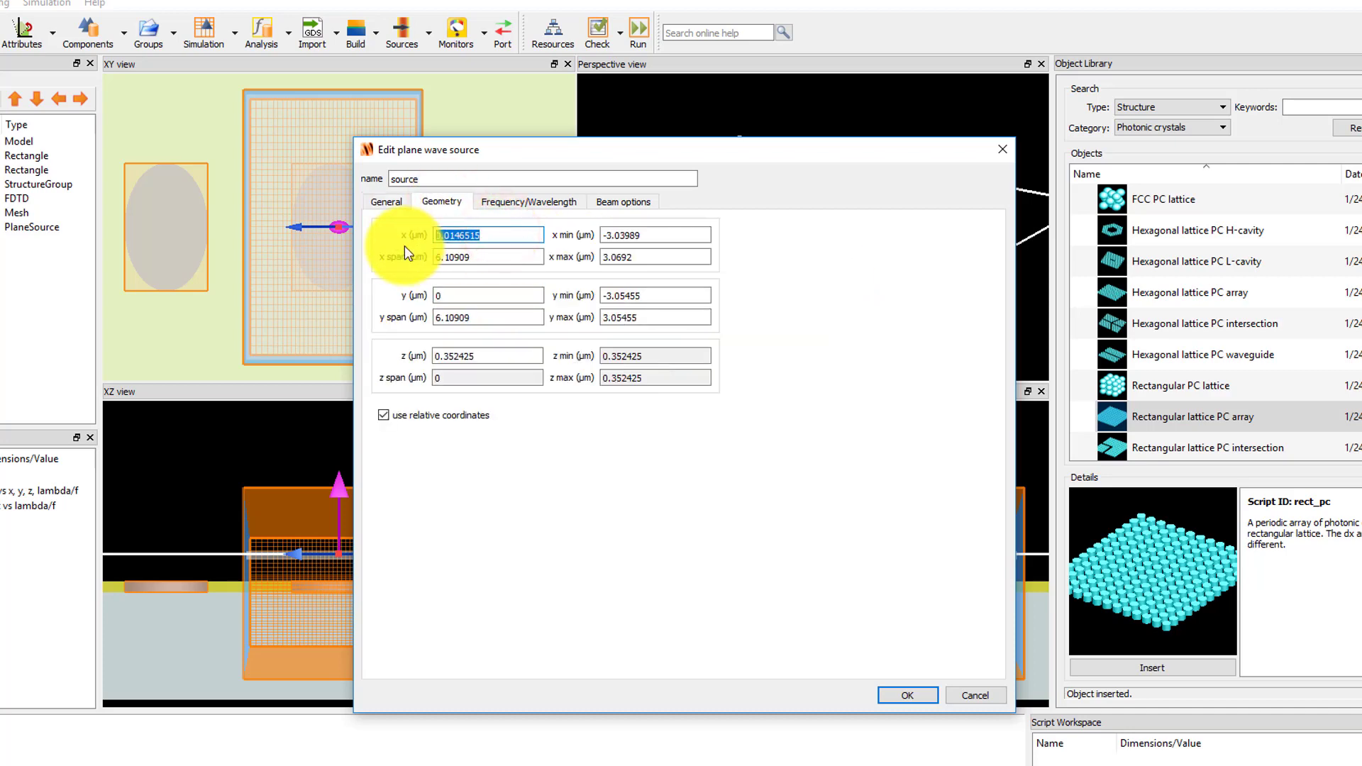
pyautogui.write('0')
pyautogui.moveTo(495, 256); pyautogui.dragTo(367, 279)
pyautogui.write('0.5')
pyautogui.moveTo(490, 316); pyautogui.dragTo(376, 338)
pyautogui.write('0.5')
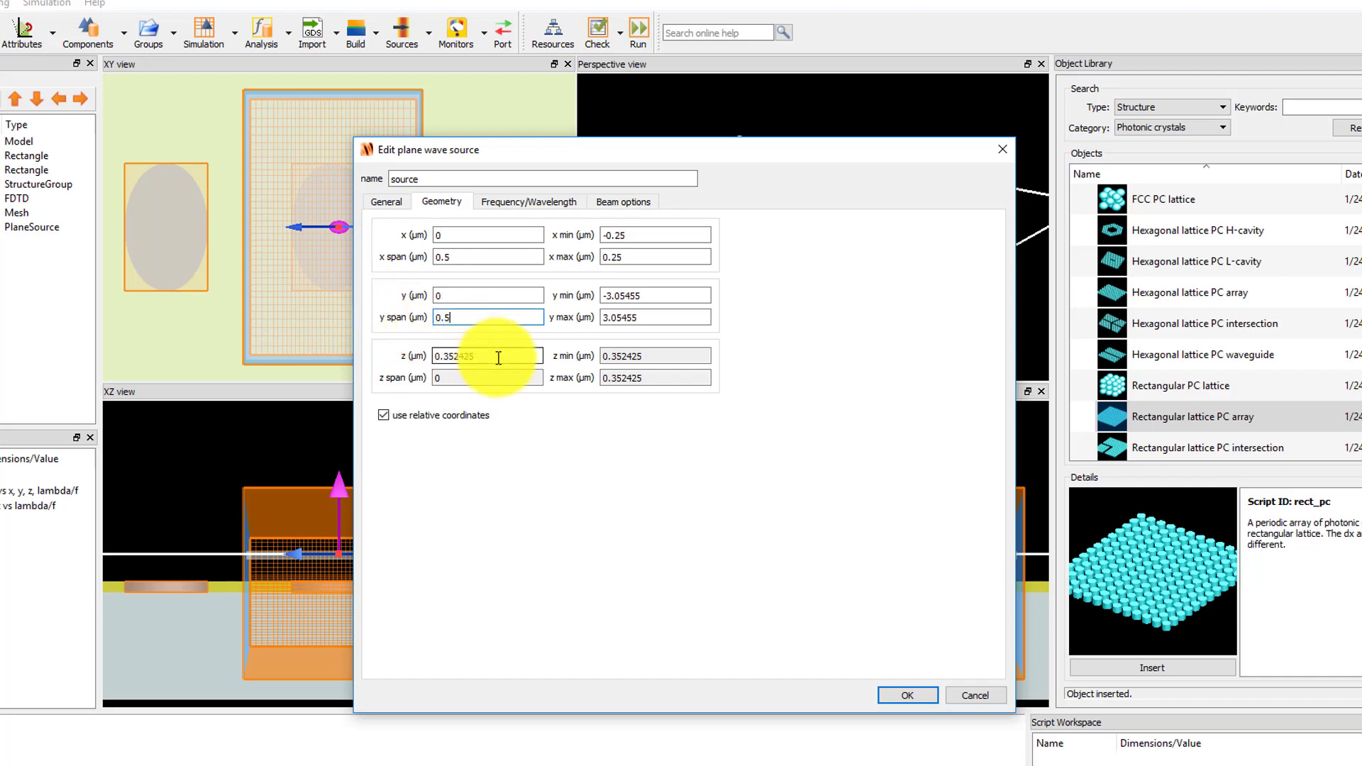
pyautogui.moveTo(499, 358); pyautogui.dragTo(405, 355)
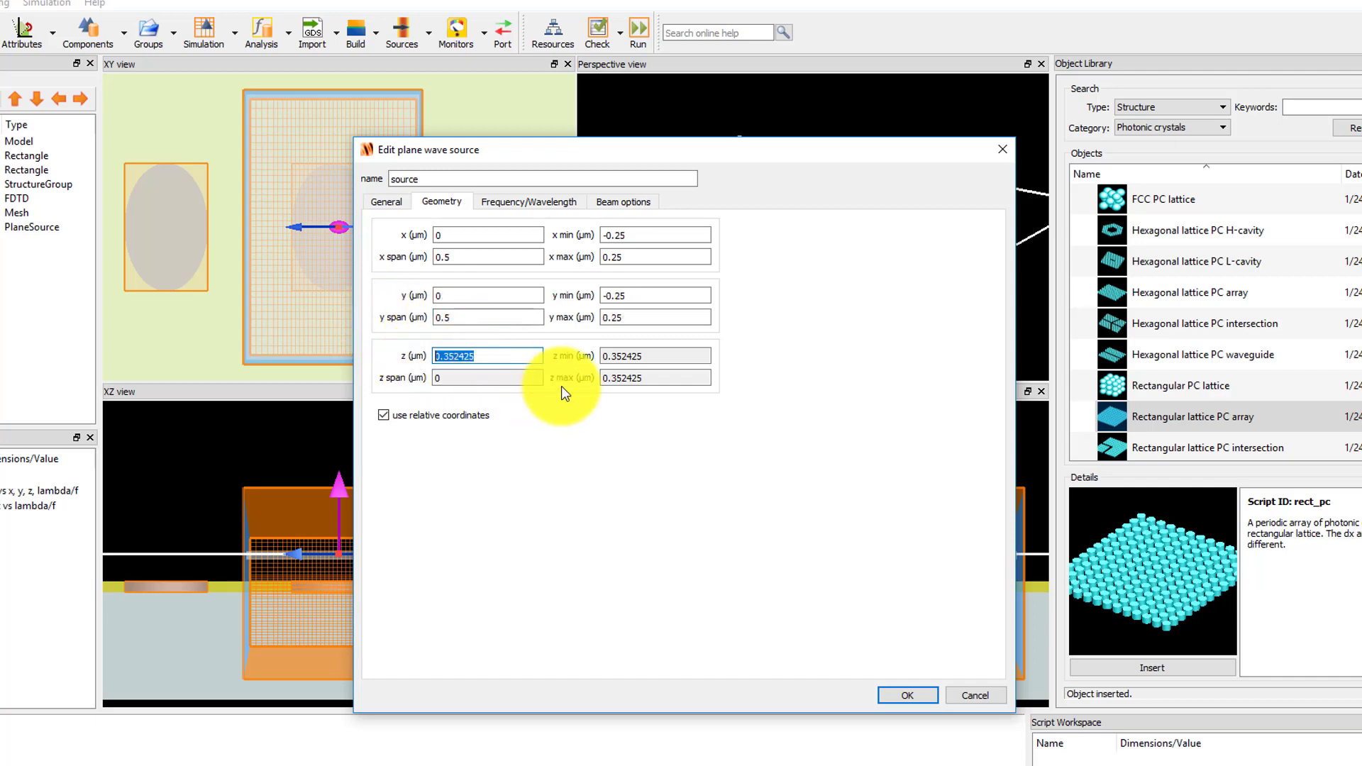
pyautogui.write('0.3')
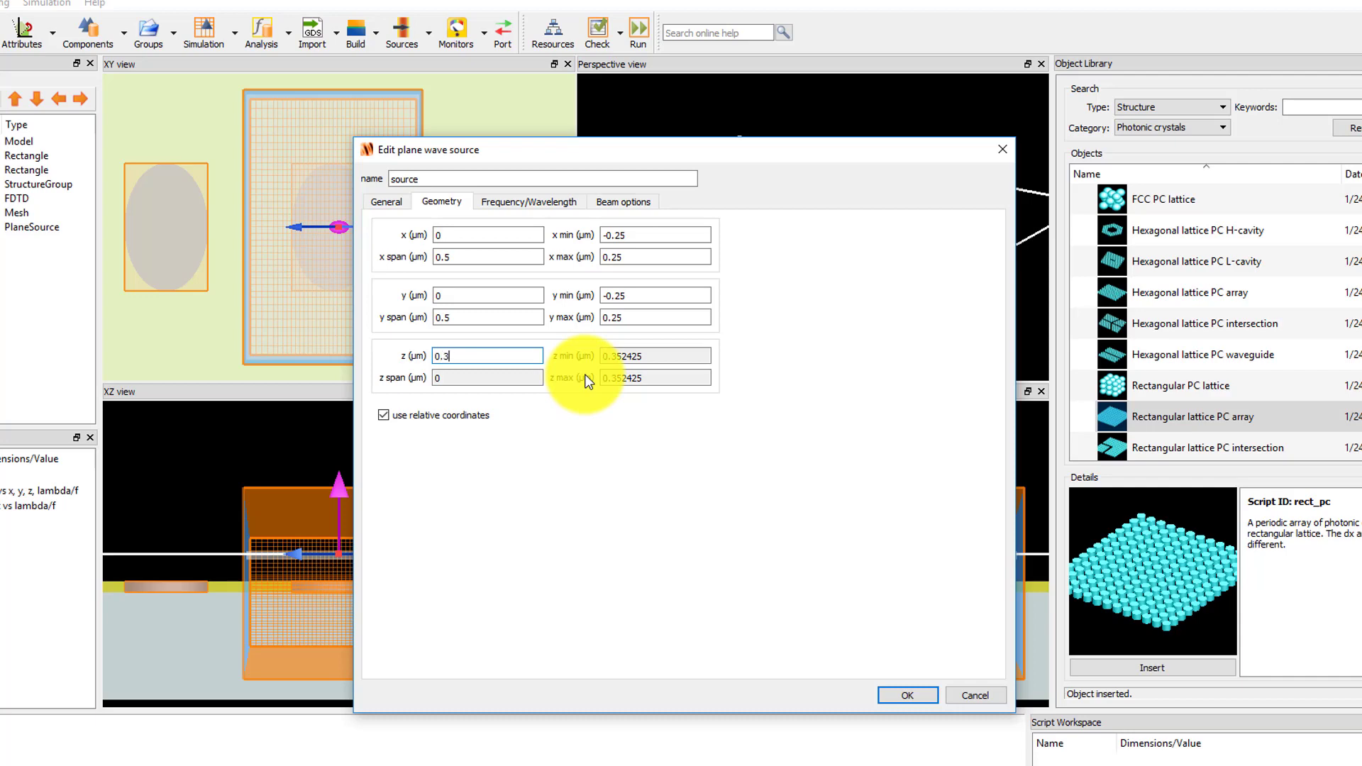
# Inspect the pulse in the source's signal versus time plot up close, and apply the source settings
pyautogui.click(565, 200)
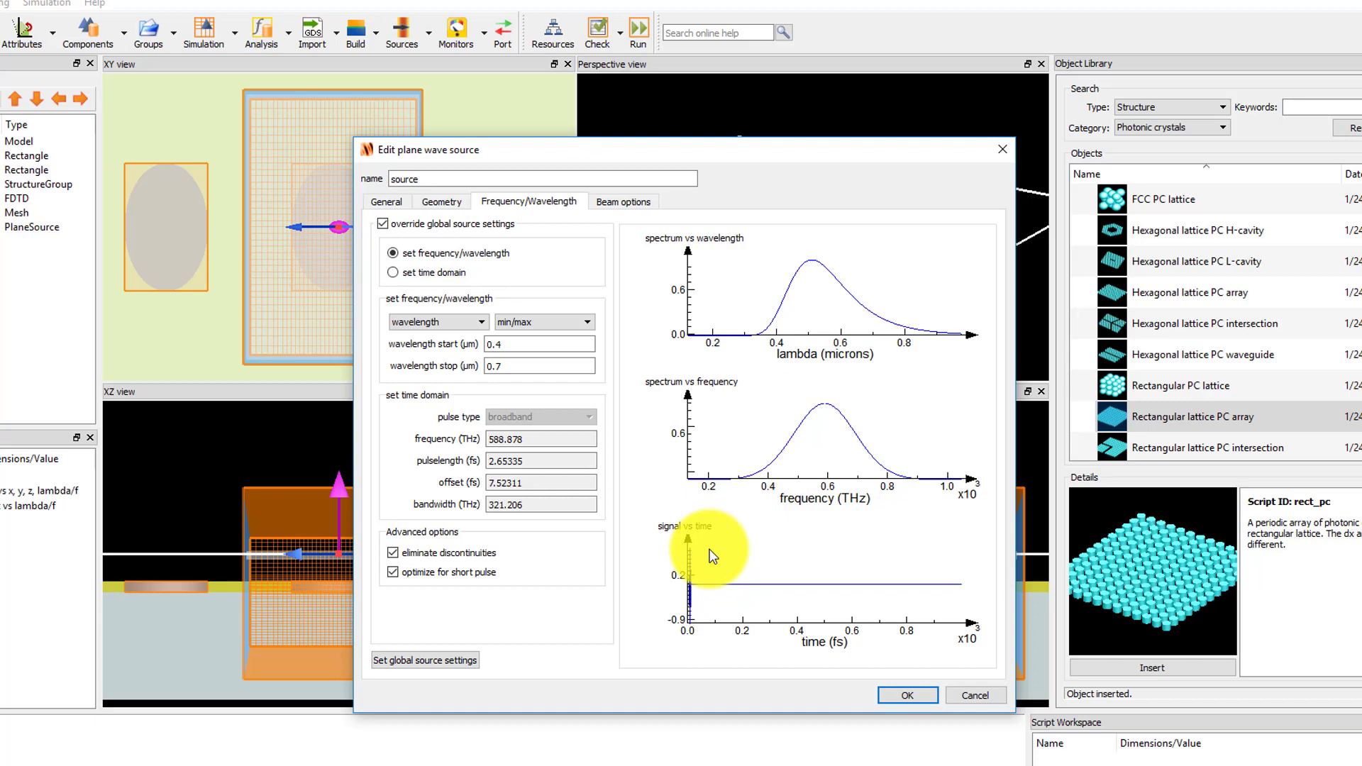
pyautogui.moveTo(710, 552); pyautogui.dragTo(684, 628)
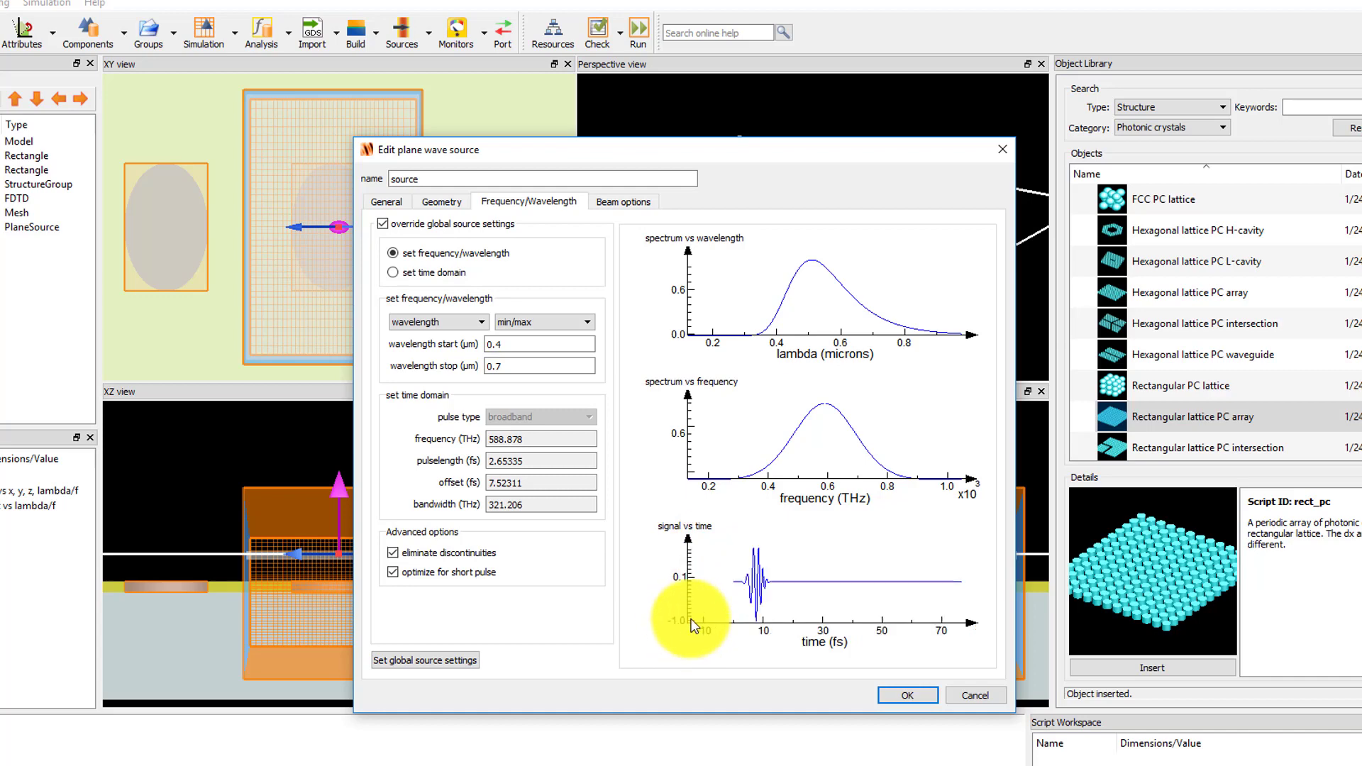
pyautogui.moveTo(786, 551); pyautogui.dragTo(739, 607)
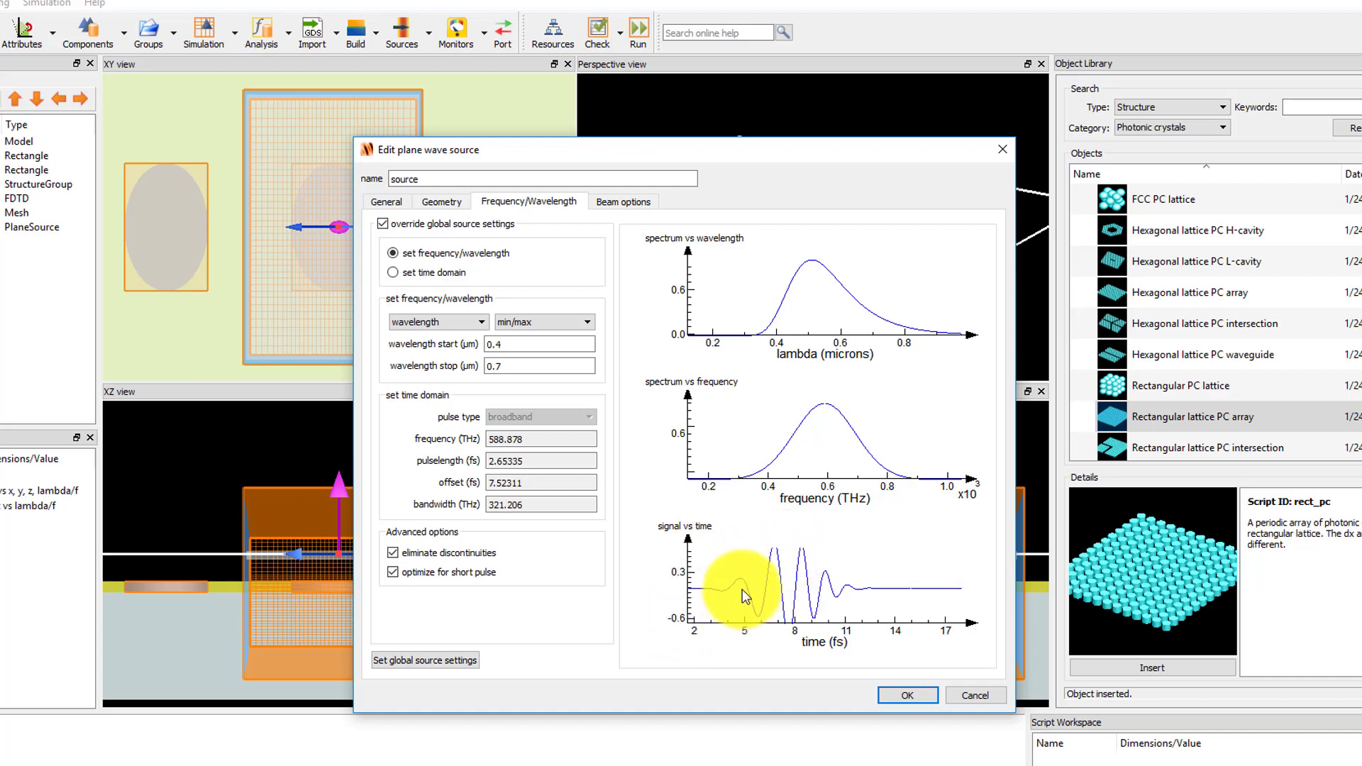
pyautogui.click(899, 693)
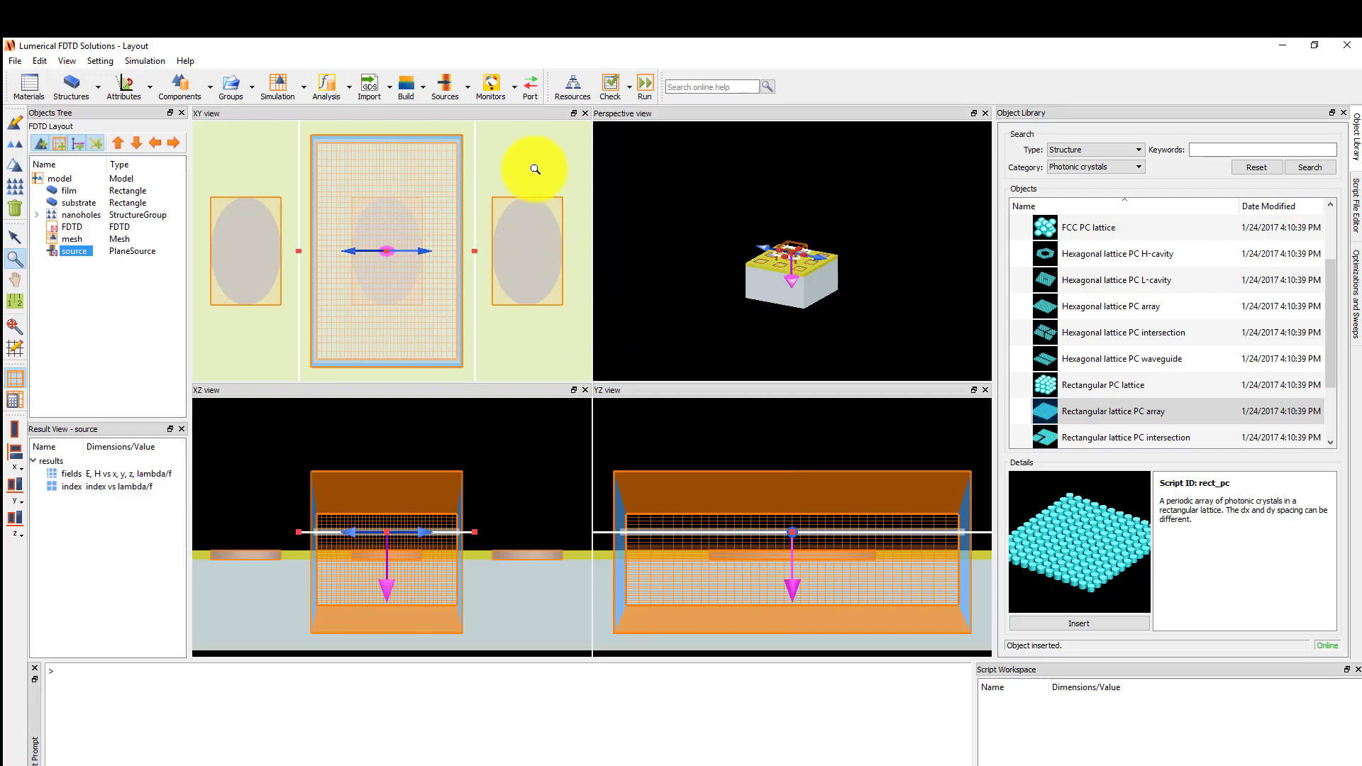
# Add a refractive index monitor and set its monitor type to 2D Z-normal
pyautogui.click(513, 100)
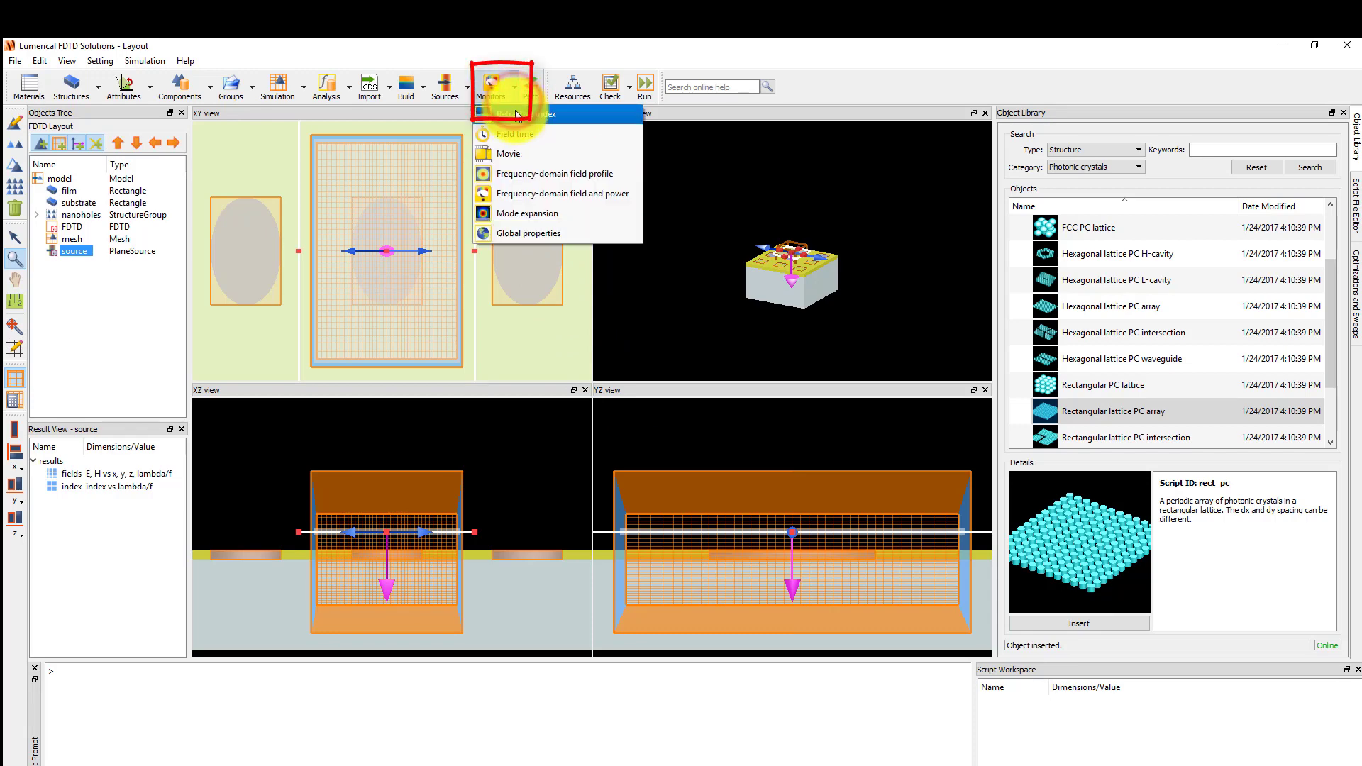
pyautogui.click(586, 118)
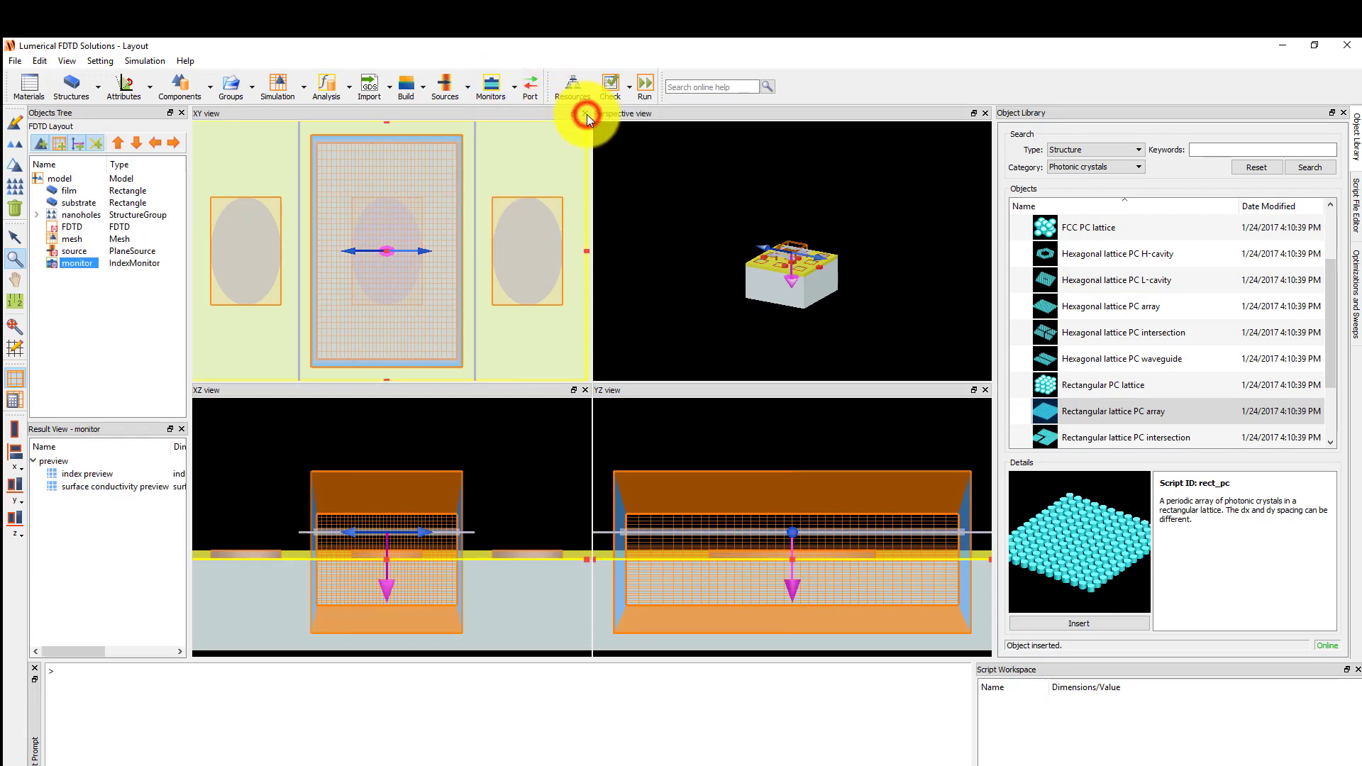
pyautogui.click(14, 122)
pyautogui.click(549, 277)
pyautogui.click(593, 305)
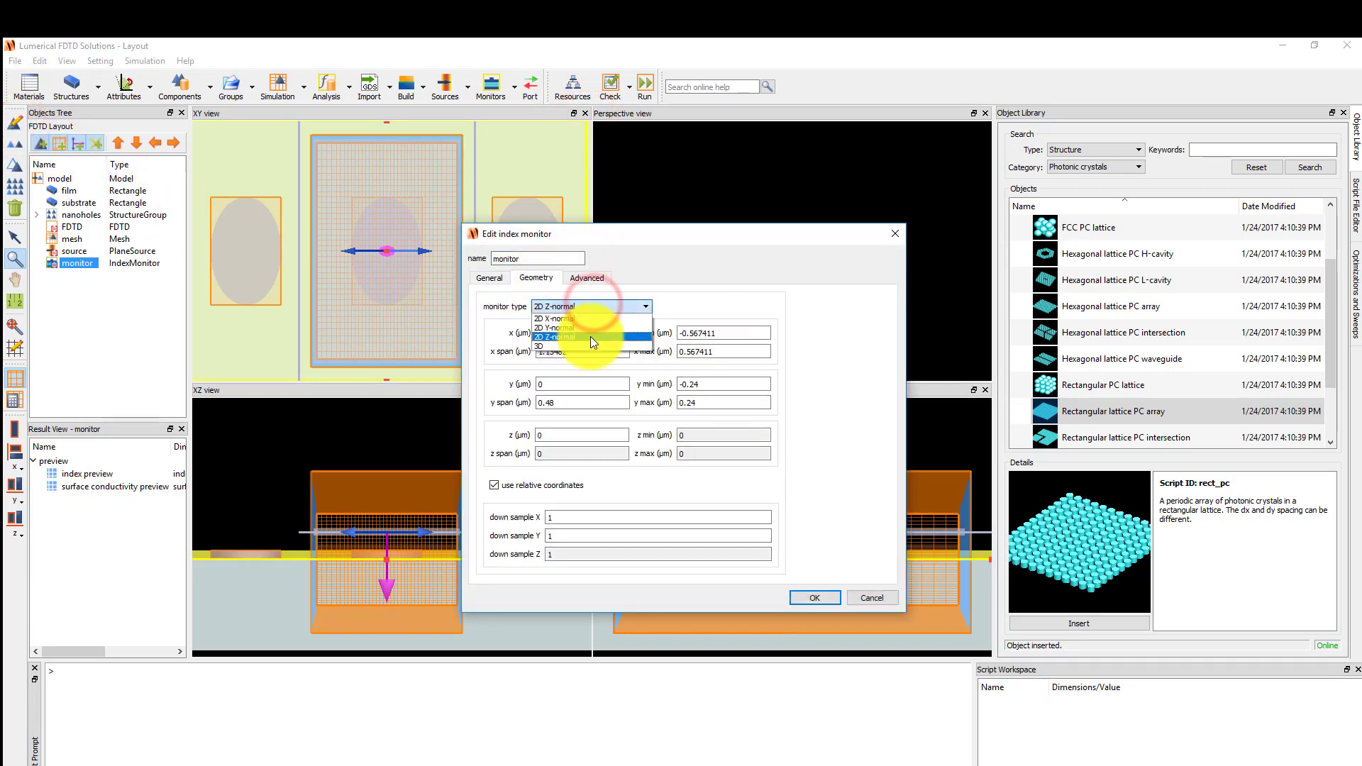
pyautogui.click(590, 337)
# Set the index monitor's x span and y span to 0.5 µm and its z position to 0.05 µm
pyautogui.click(589, 357)
pyautogui.doubleClick(589, 357)
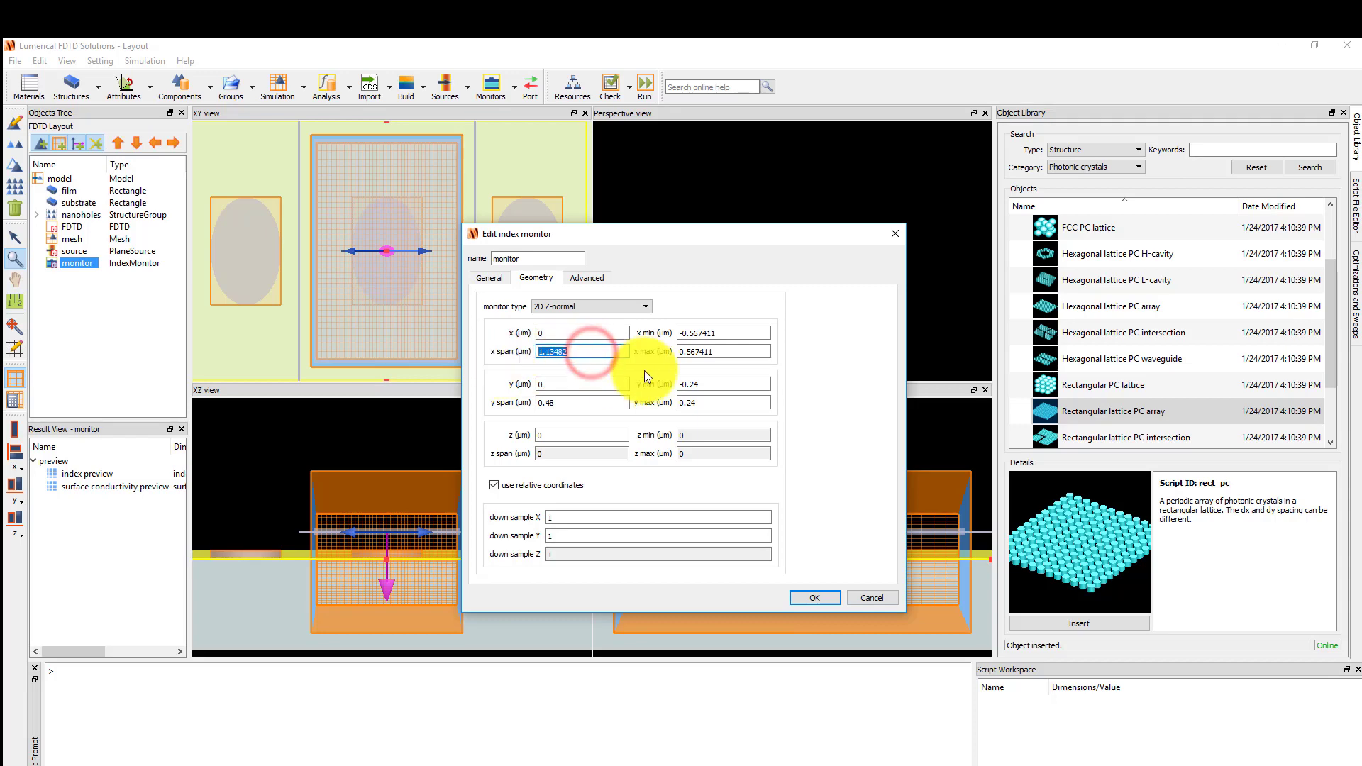
pyautogui.write('0.5')
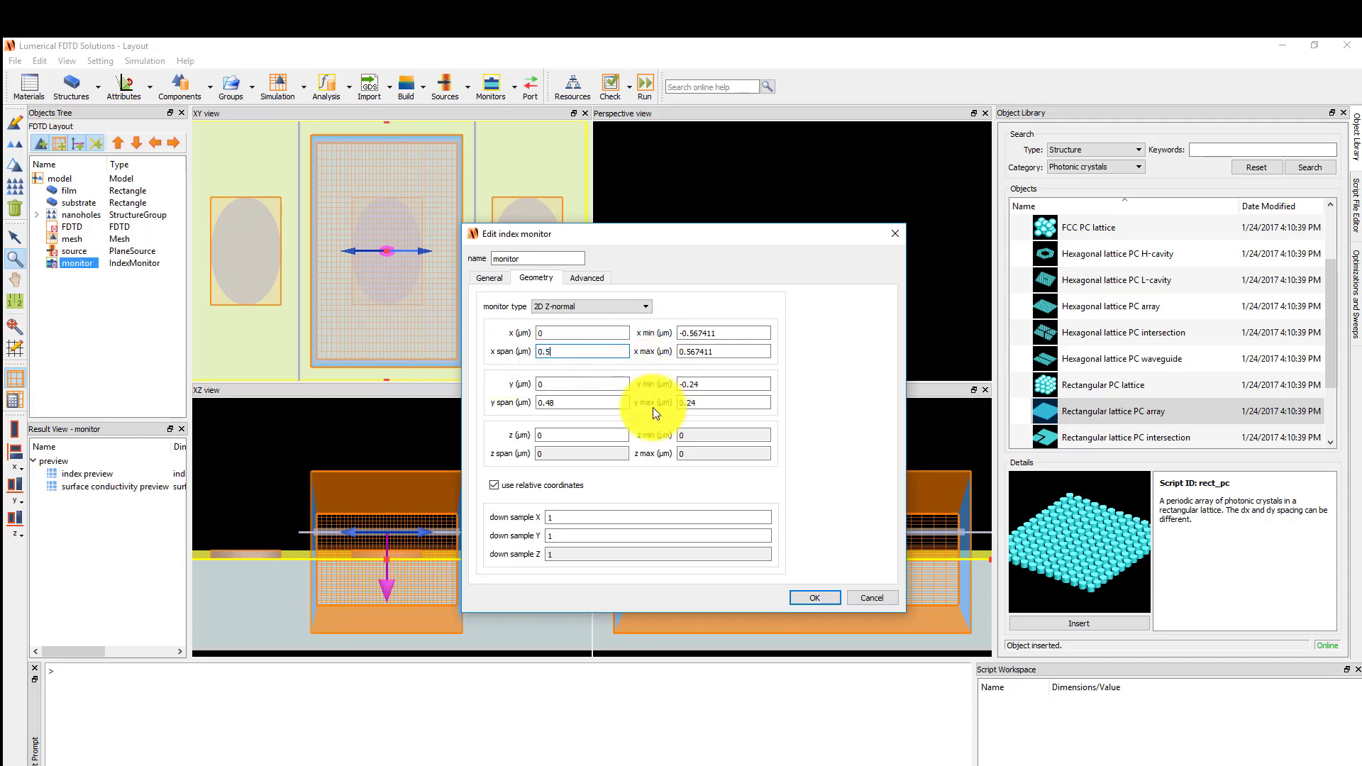
pyautogui.doubleClick(592, 402)
pyautogui.write('0.5')
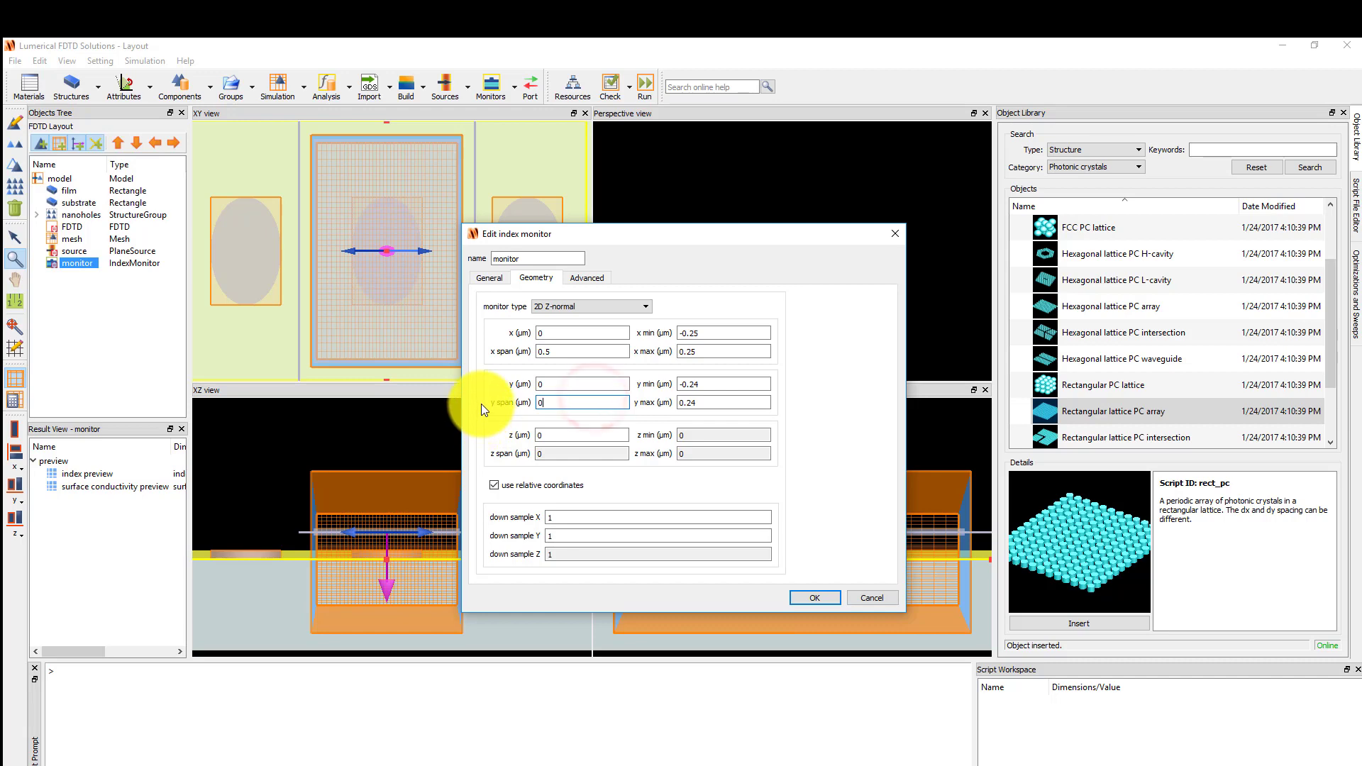
pyautogui.click(555, 436)
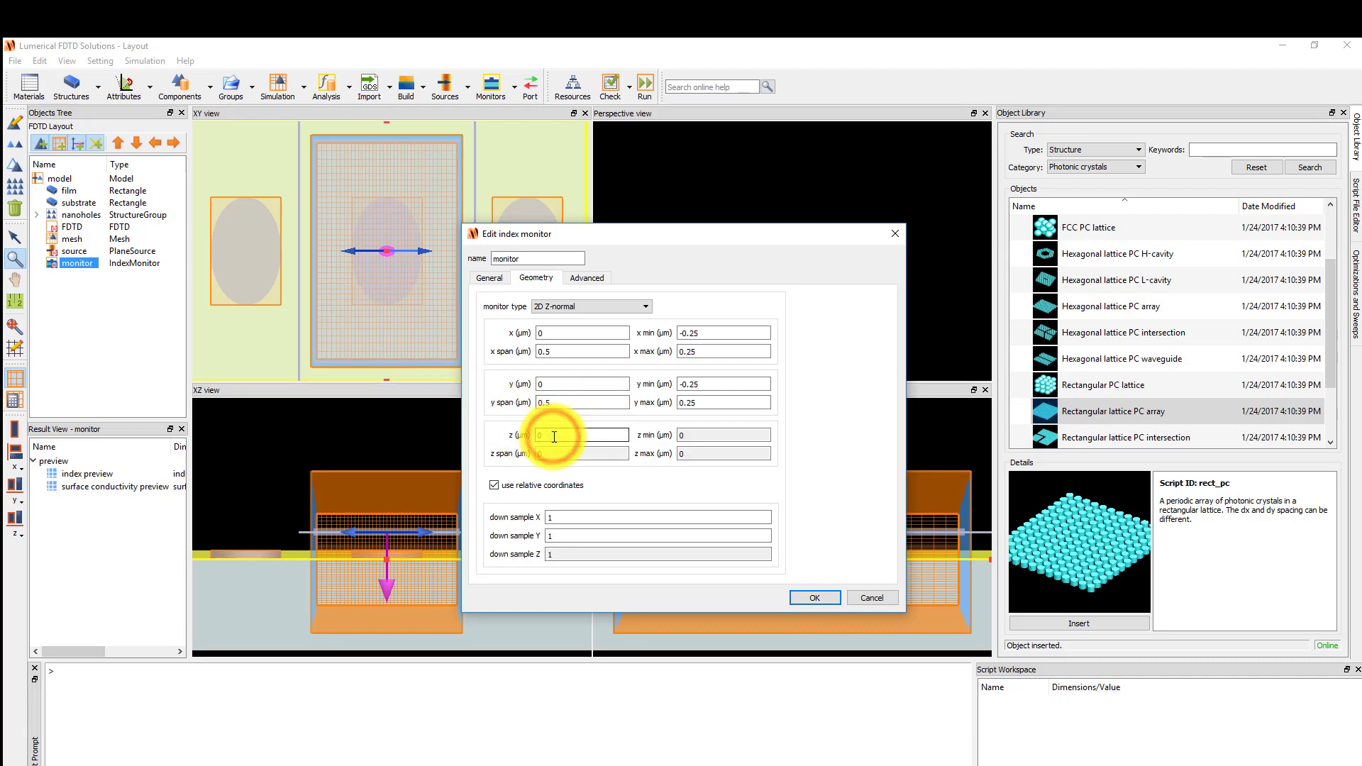
pyautogui.write('.05')
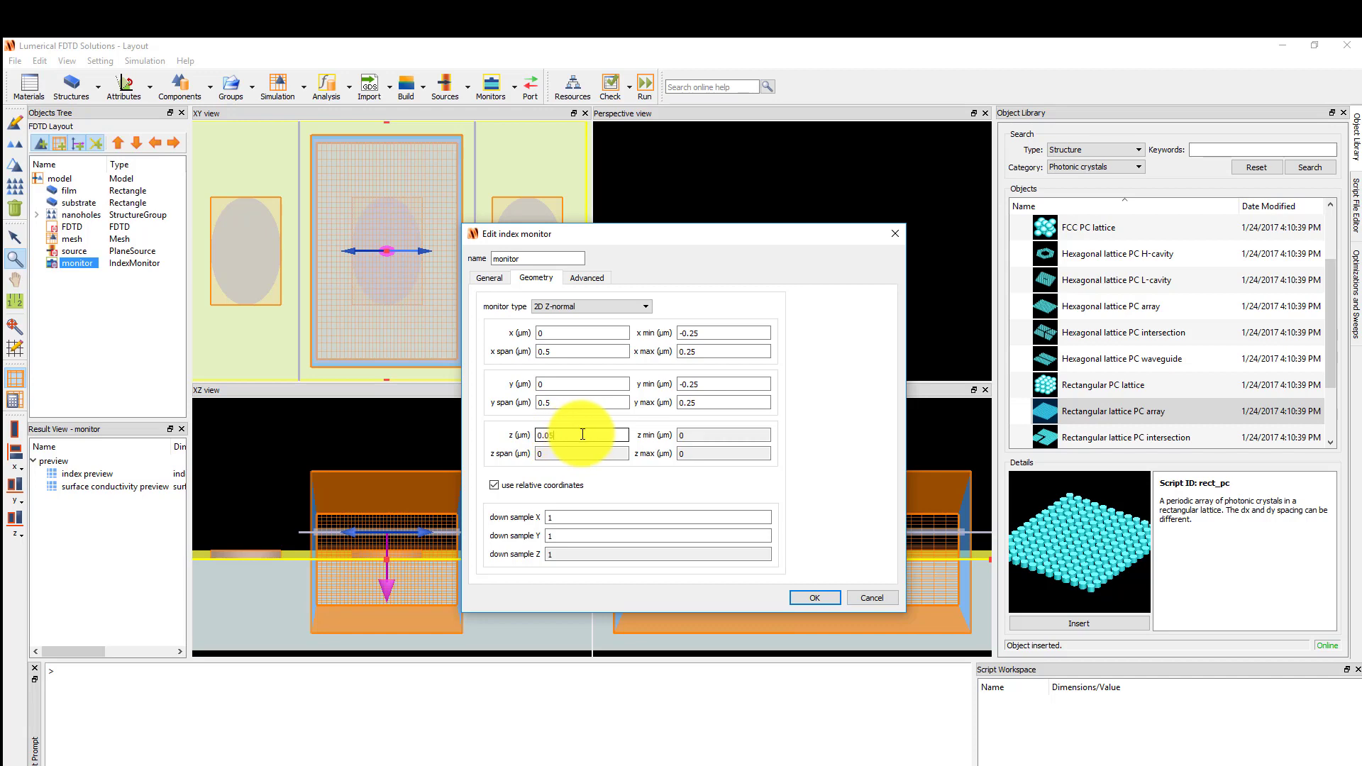
# Name the index monitor "XY index" and apply its settings
pyautogui.doubleClick(536, 259)
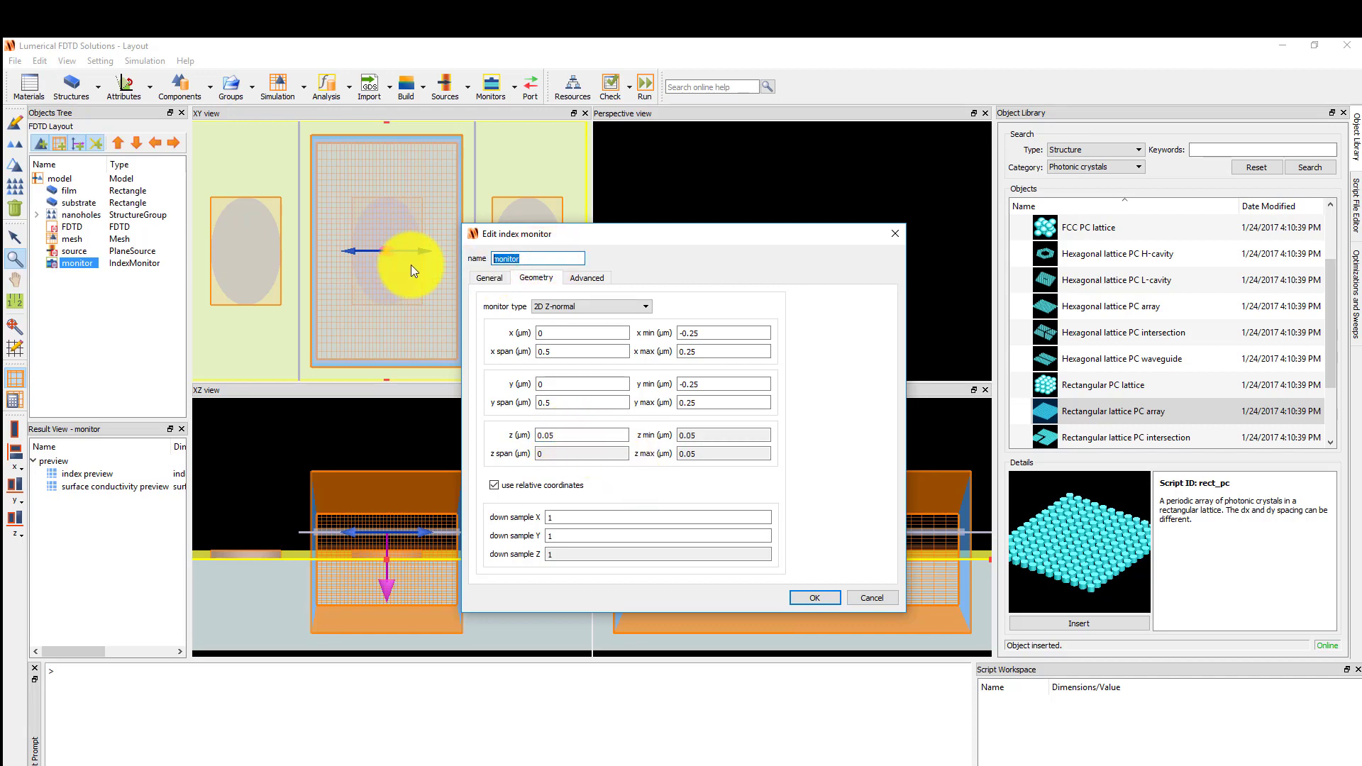
pyautogui.write('XY index')
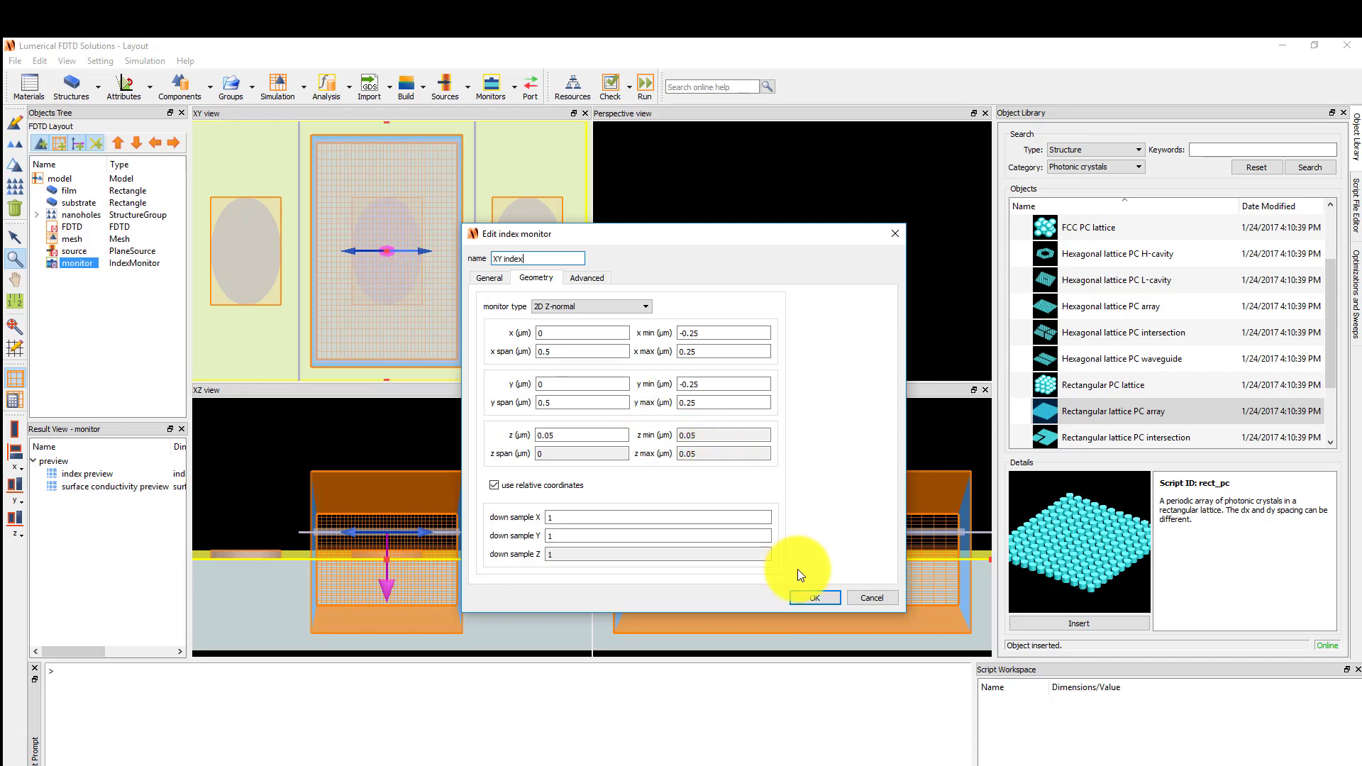
pyautogui.click(813, 598)
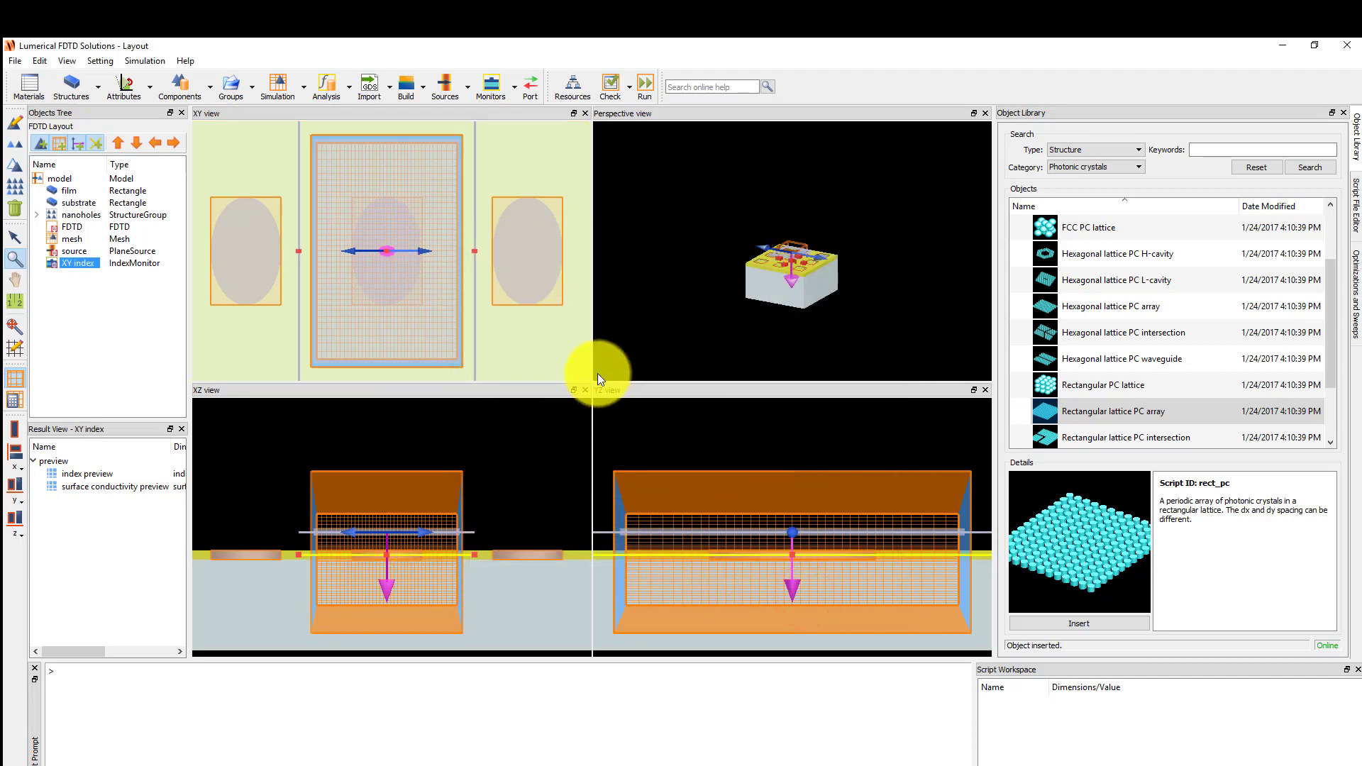
# Add a second refractive index monitor and name it "XZ index"
pyautogui.click(491, 86)
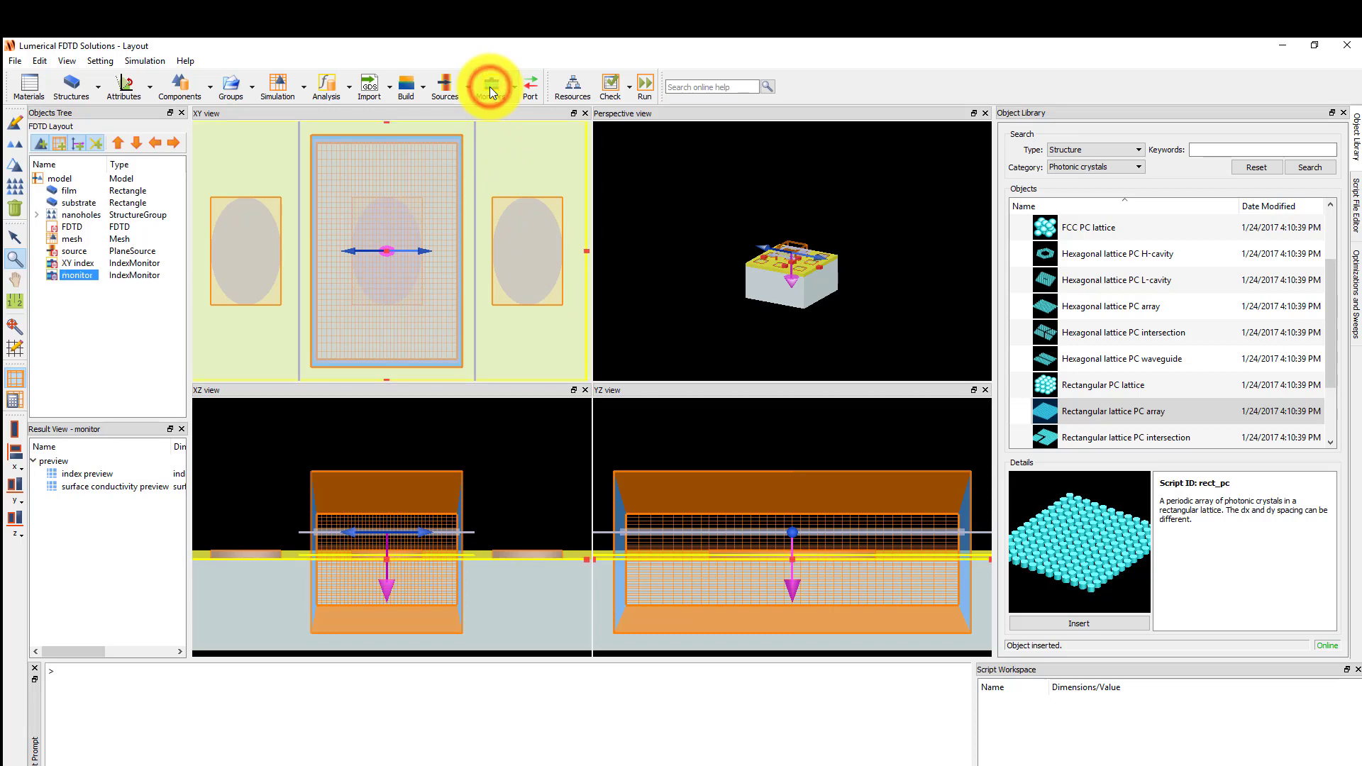
pyautogui.click(15, 123)
pyautogui.doubleClick(547, 258)
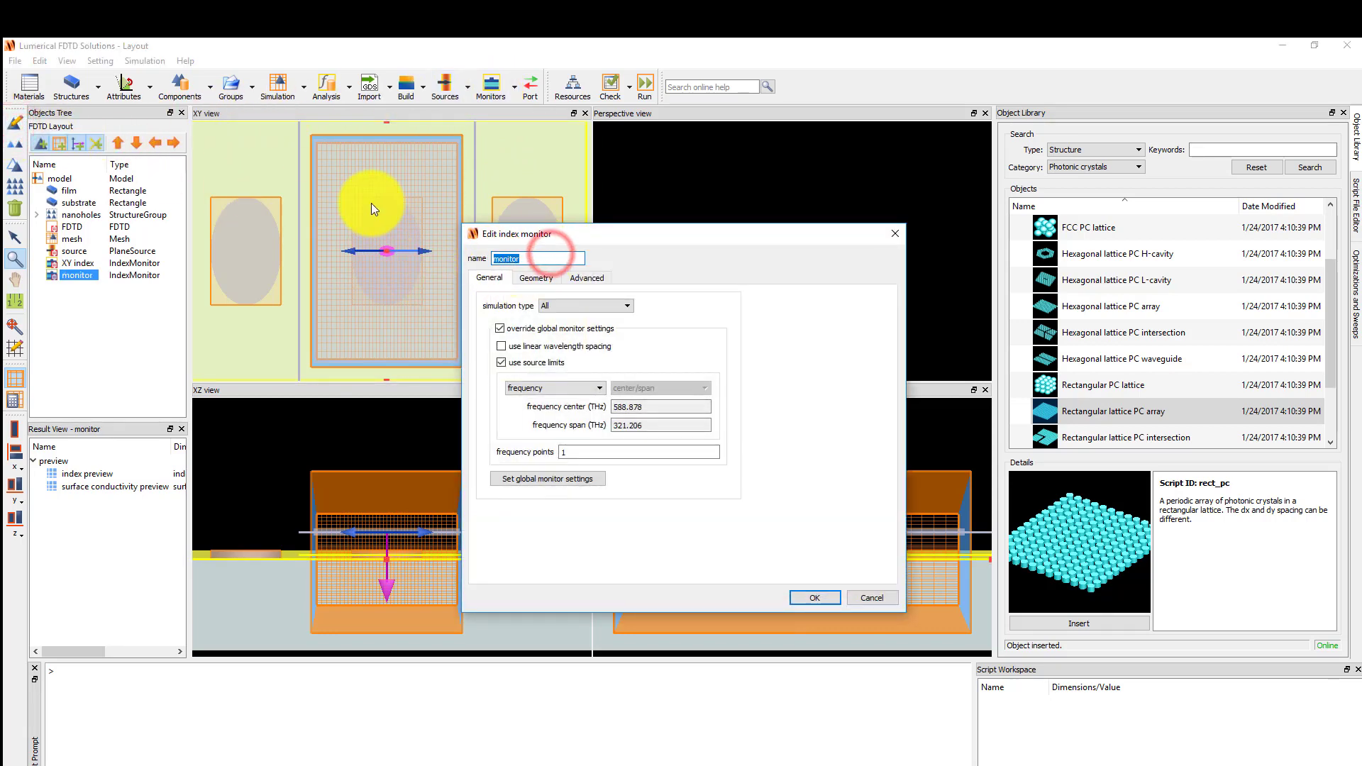
pyautogui.write('XZ index')
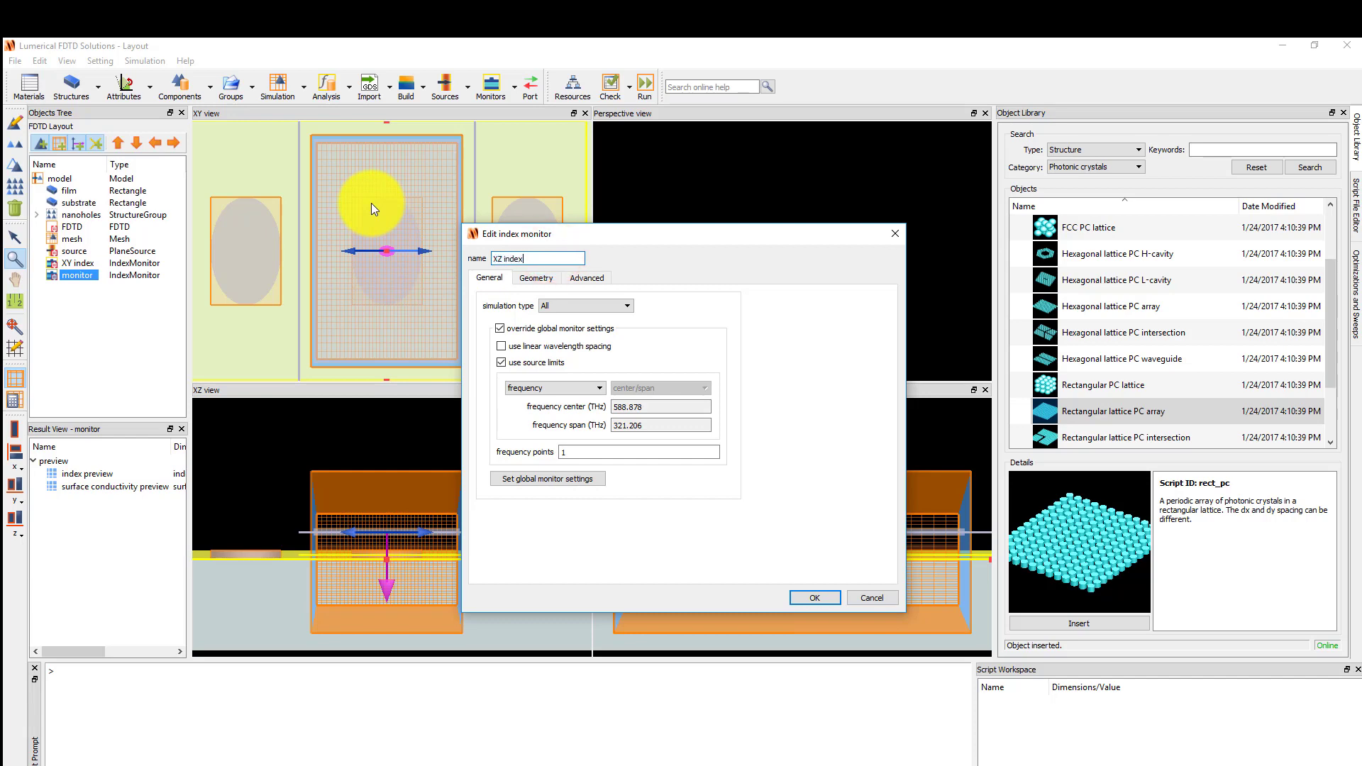
# Make the XZ index monitor 2D Y-normal with x span 0.5 µm and z span 1 µm, and apply the settings
pyautogui.click(528, 278)
pyautogui.click(555, 303)
pyautogui.click(568, 327)
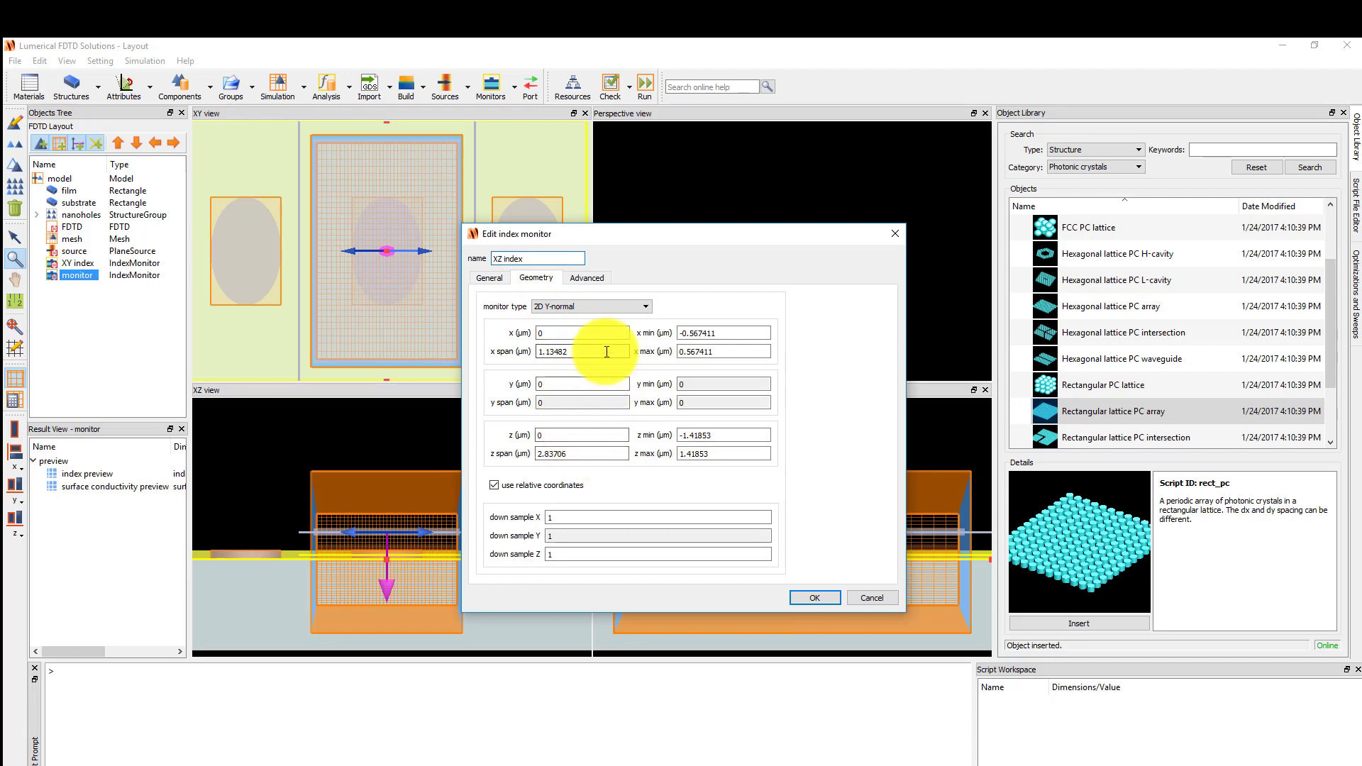
pyautogui.moveTo(606, 351); pyautogui.dragTo(486, 372)
pyautogui.write('0.5')
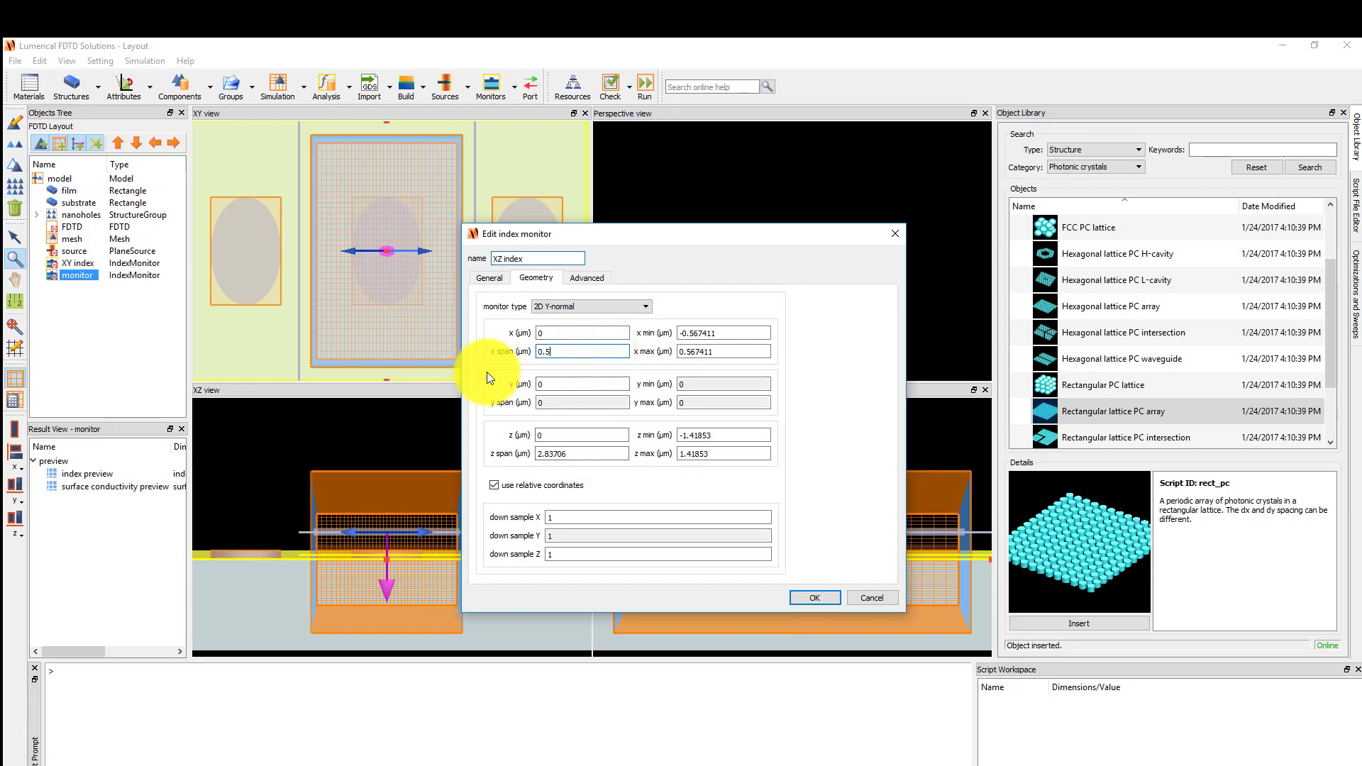
pyautogui.moveTo(595, 453); pyautogui.dragTo(457, 450)
pyautogui.write('1')
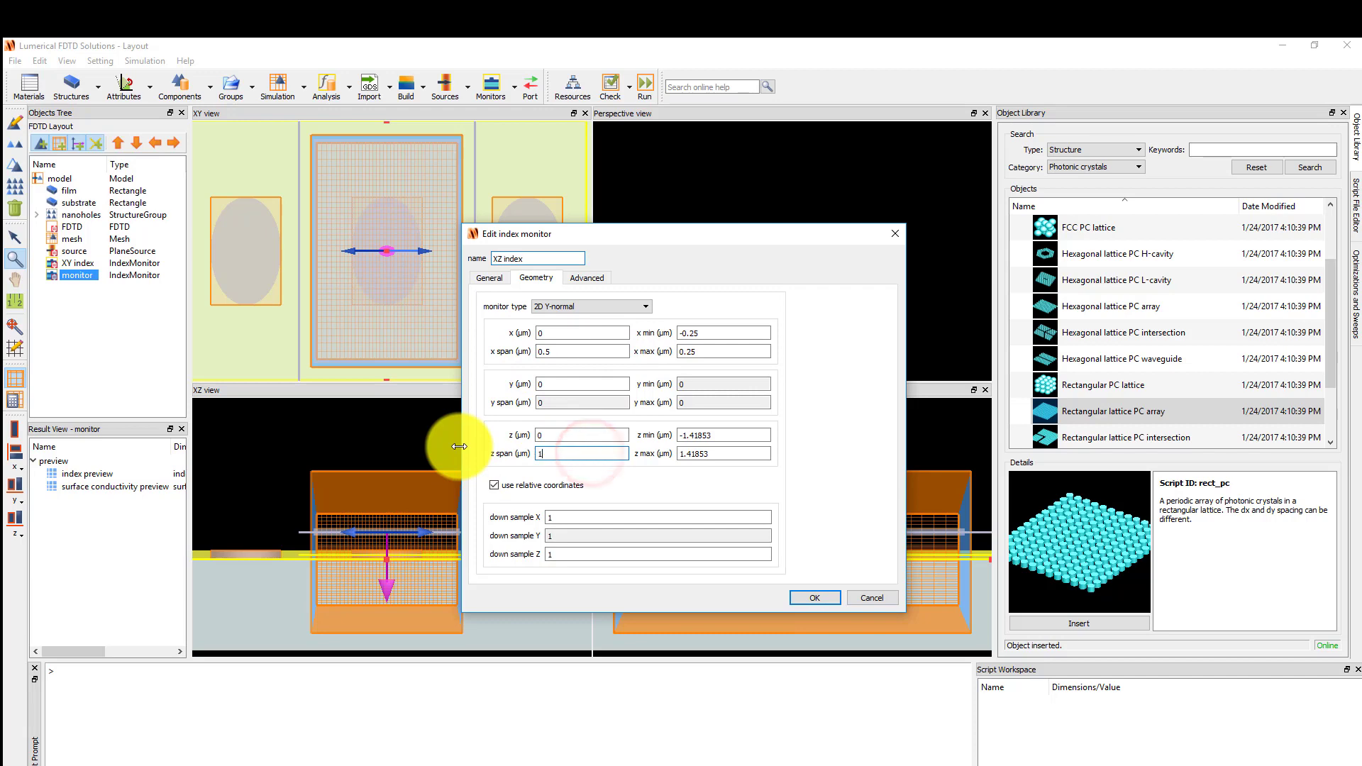
pyautogui.click(813, 596)
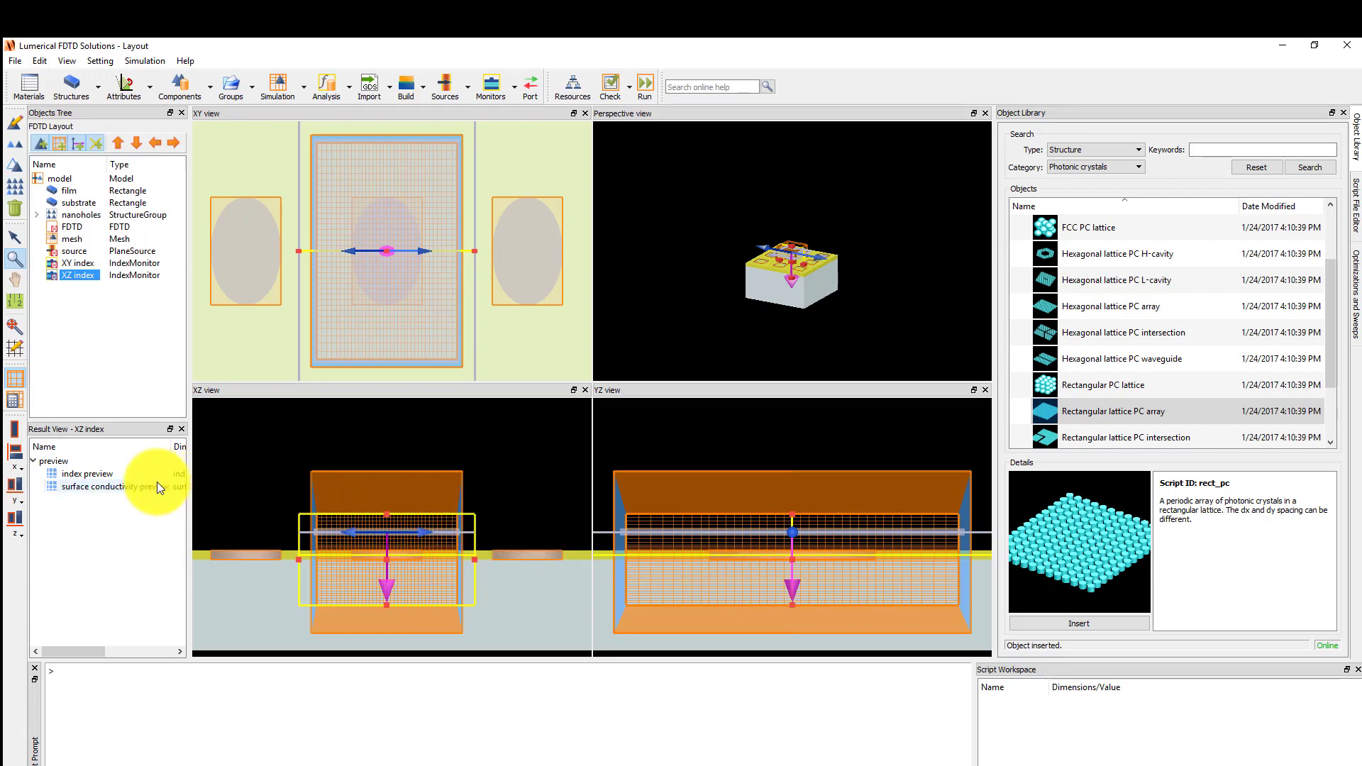
# Visualize the index preview of the XZ index monitor
pyautogui.rightClick(113, 474)
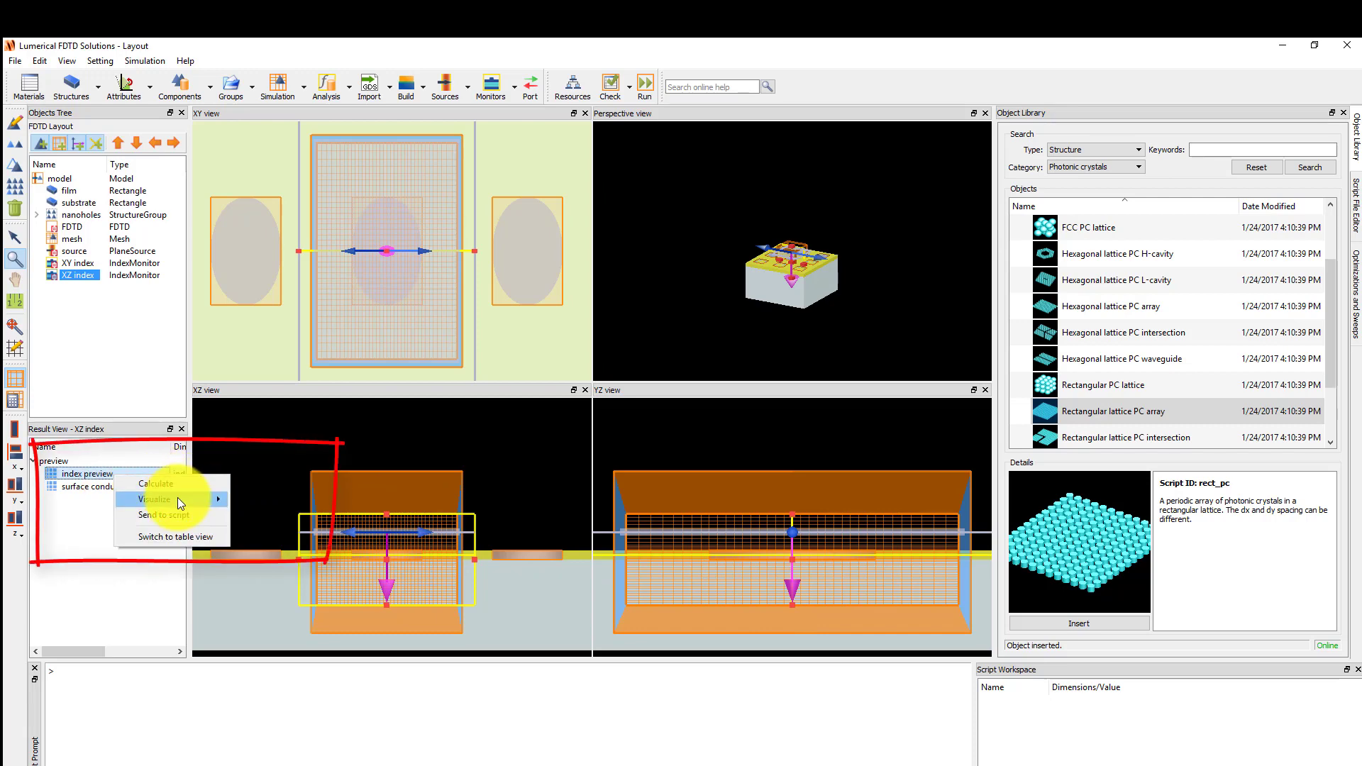
pyautogui.moveTo(178, 499)
pyautogui.click(249, 499)
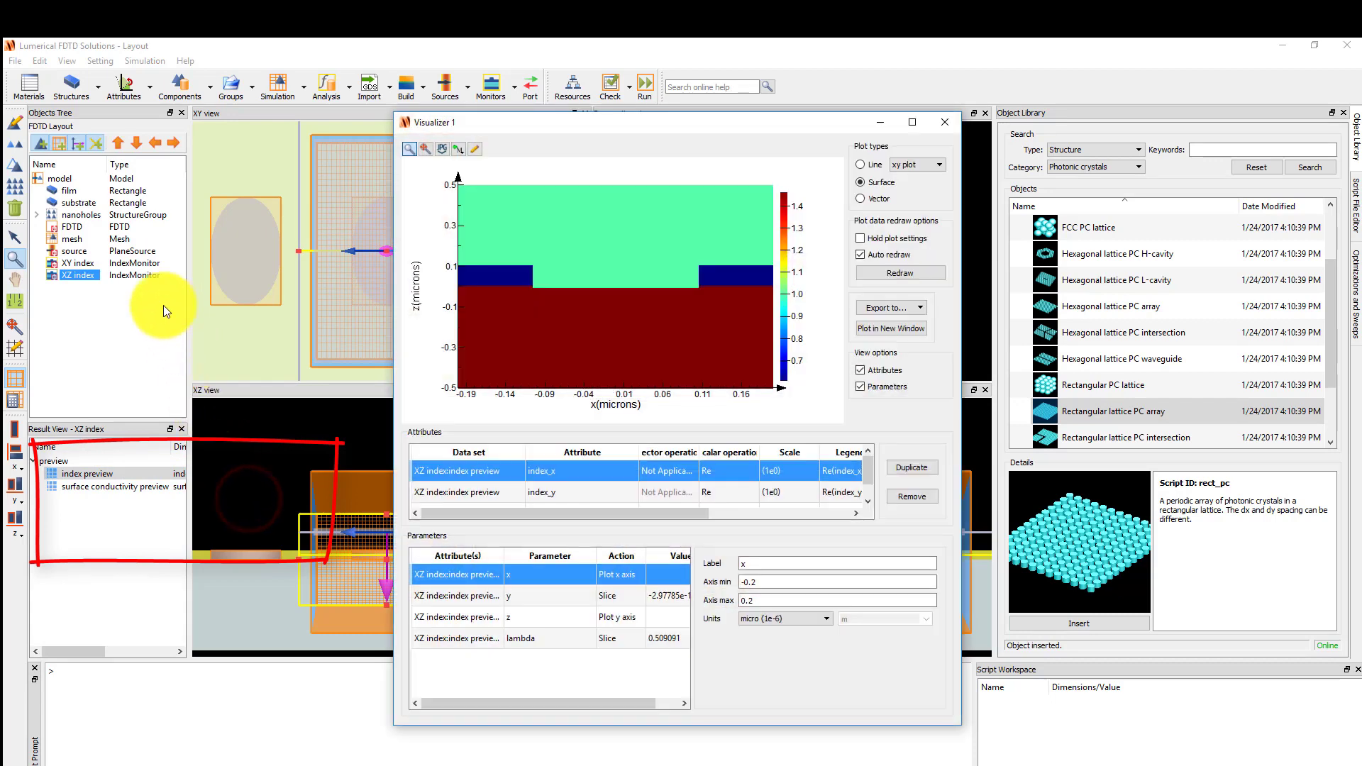
# Visualize the index preview of the XY index monitor in a new visualizer
pyautogui.click(83, 263)
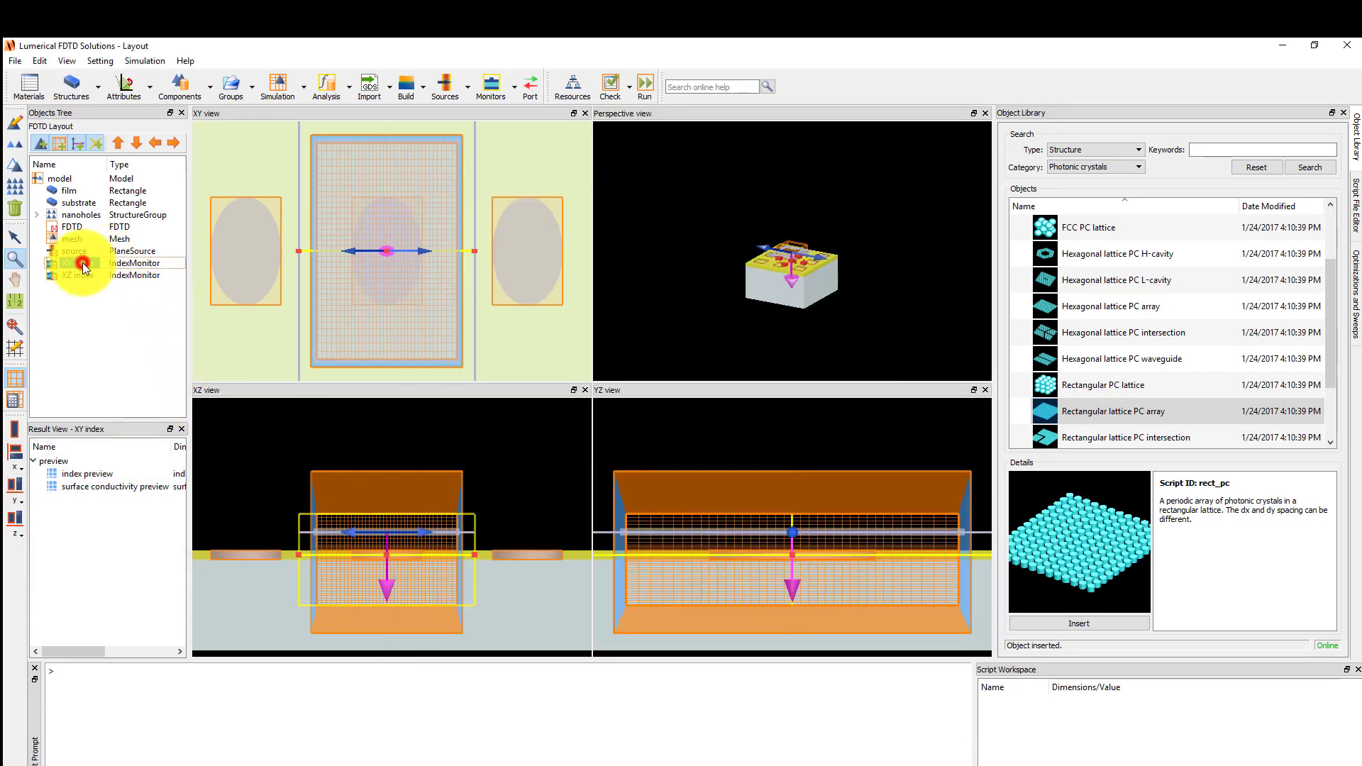
pyautogui.rightClick(84, 474)
pyautogui.moveTo(143, 499)
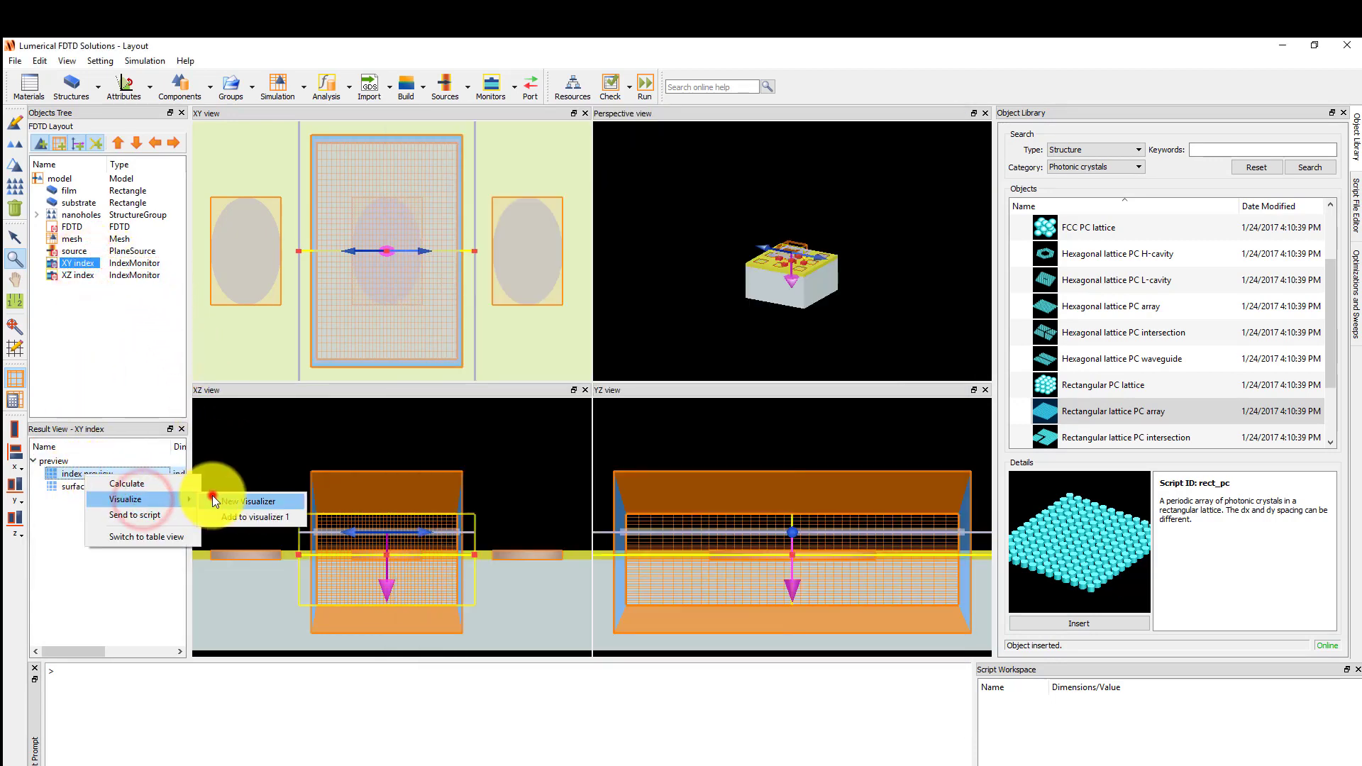
pyautogui.click(211, 495)
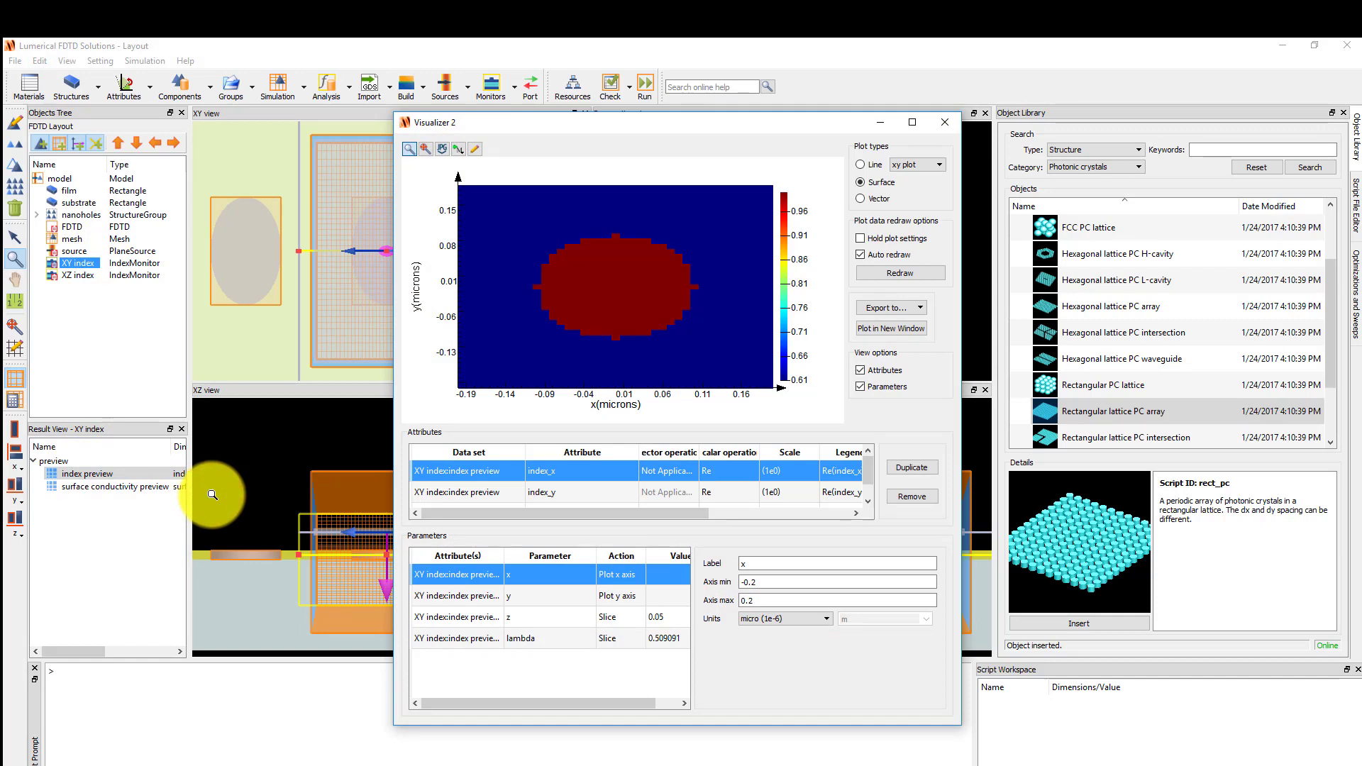
# Add a frequency-domain field and power monitor and place it above the plane wave source
pyautogui.click(514, 91)
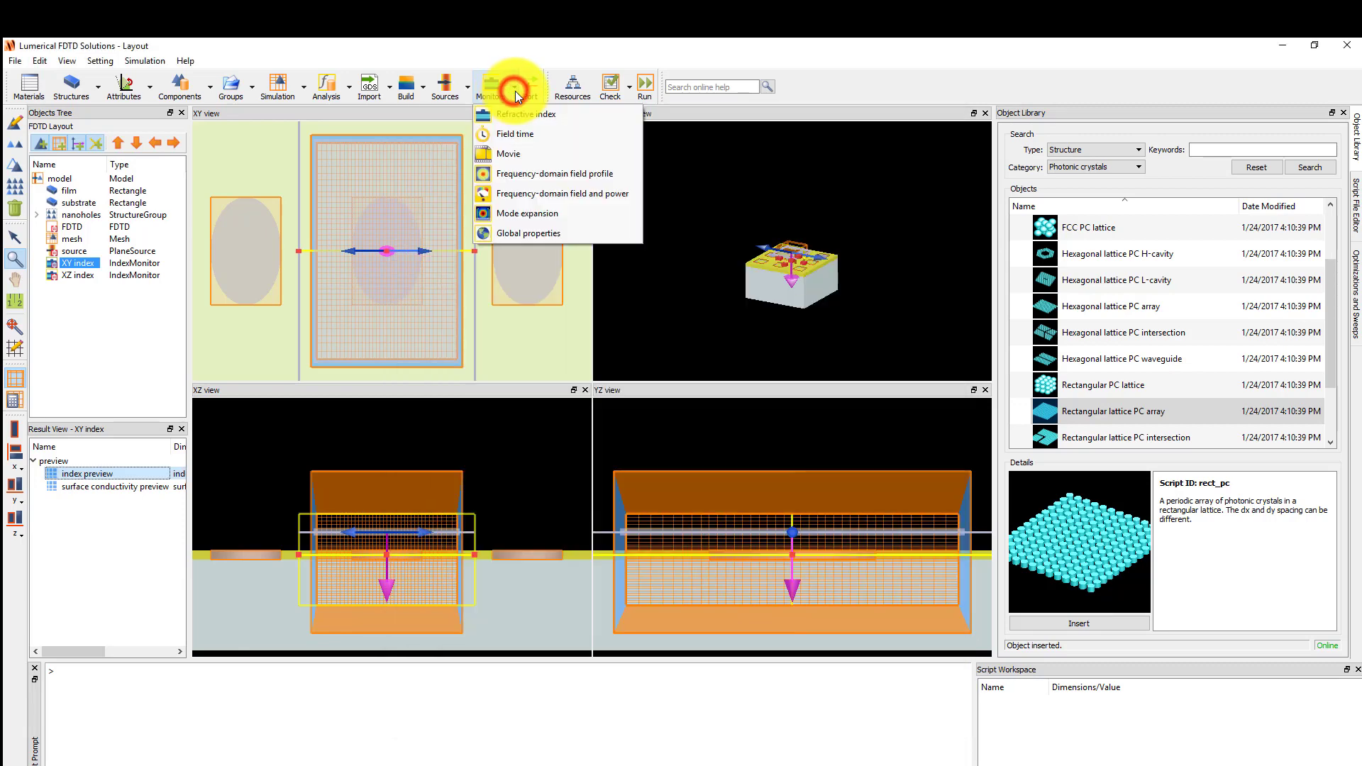
pyautogui.click(612, 195)
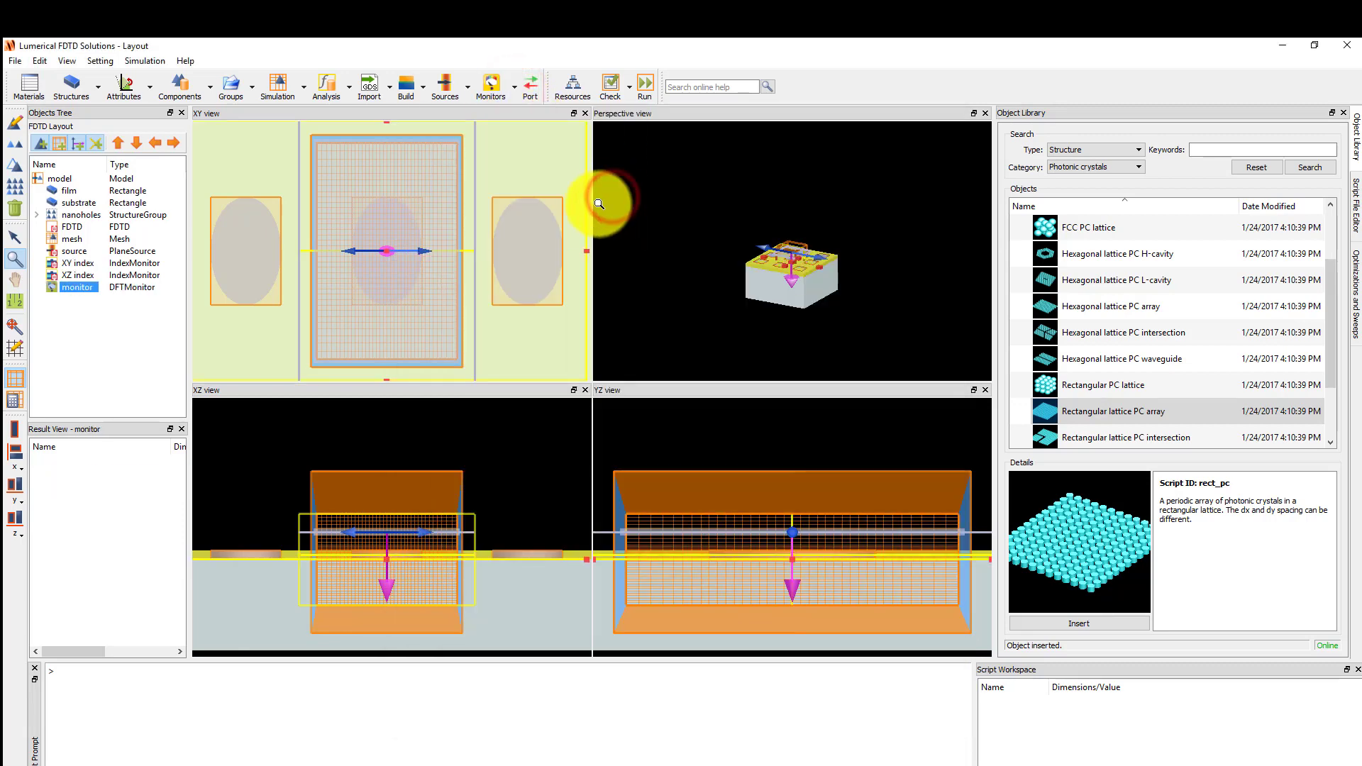
pyautogui.click(20, 240)
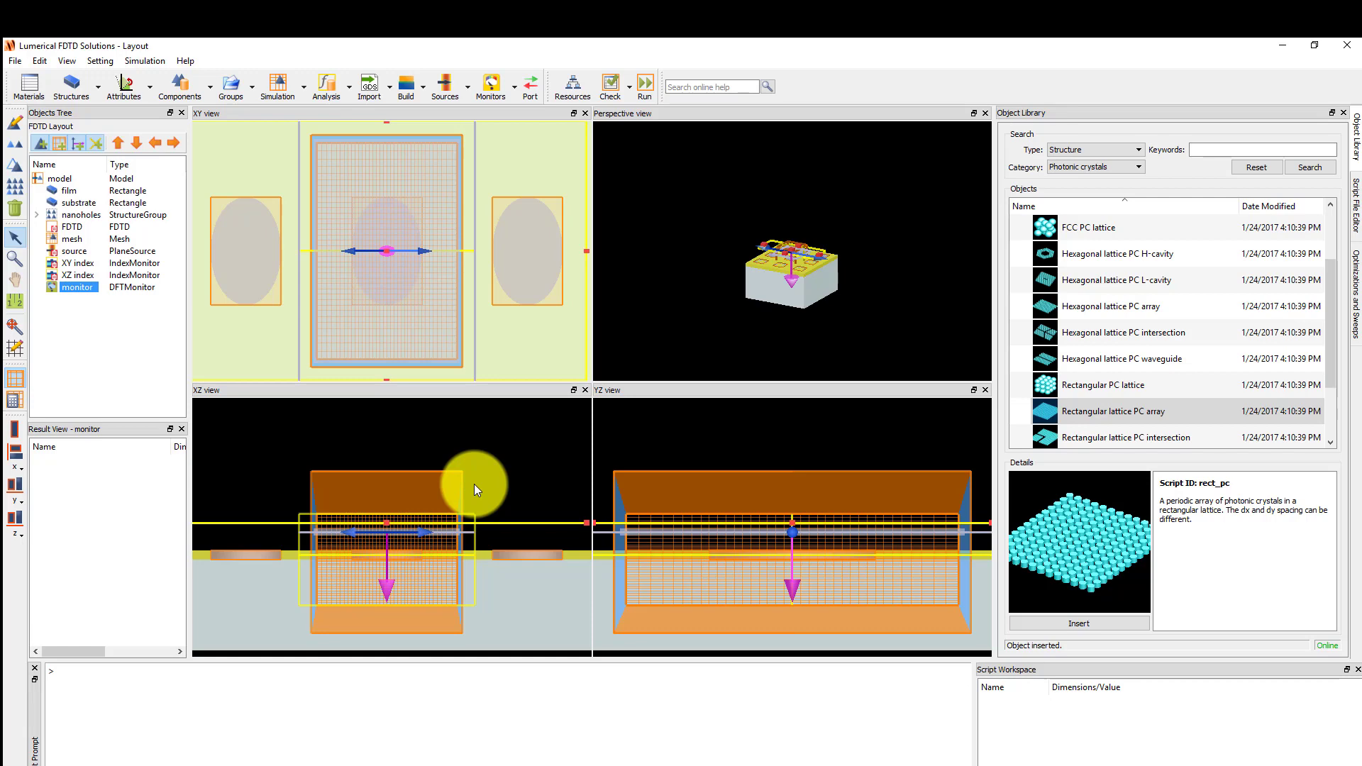
# Name the power monitor "R", set the global monitor frequency points to 50, and apply the settings
pyautogui.click(14, 122)
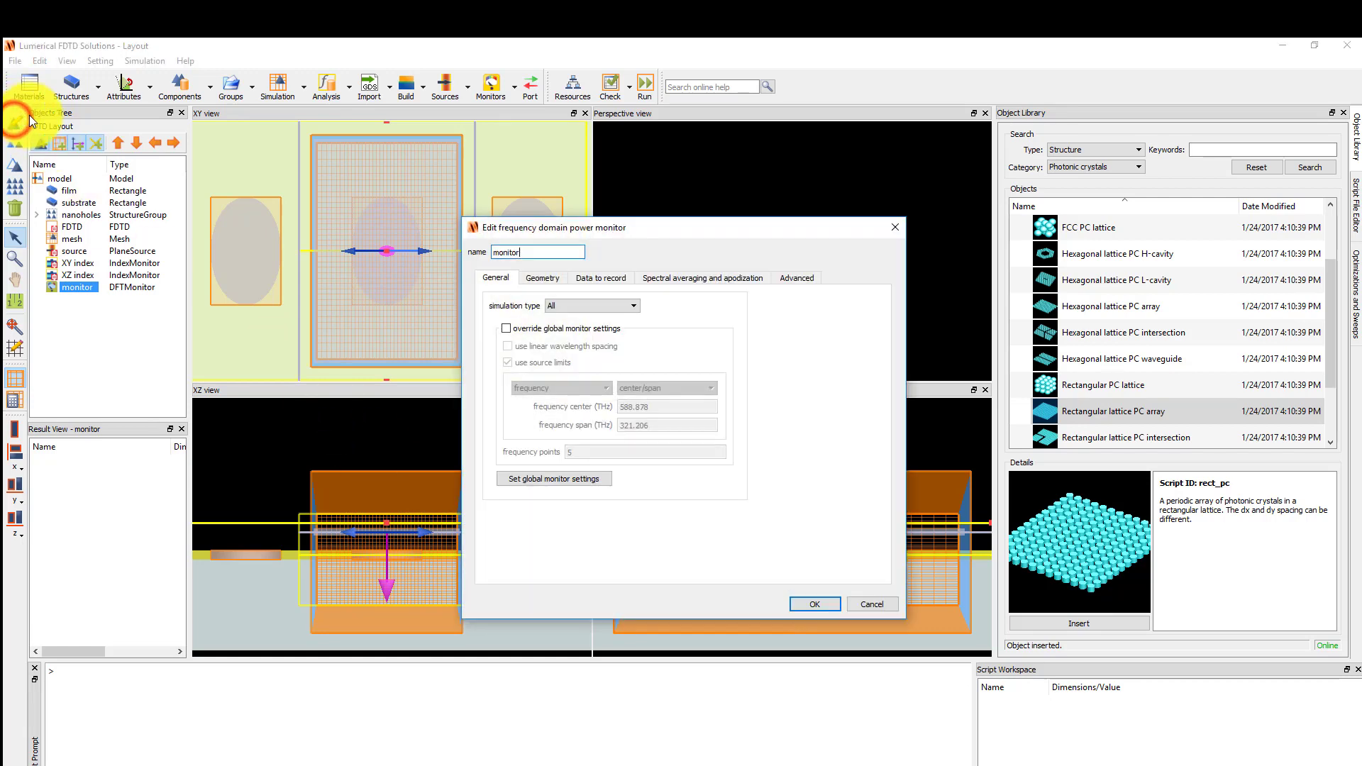
pyautogui.doubleClick(548, 252)
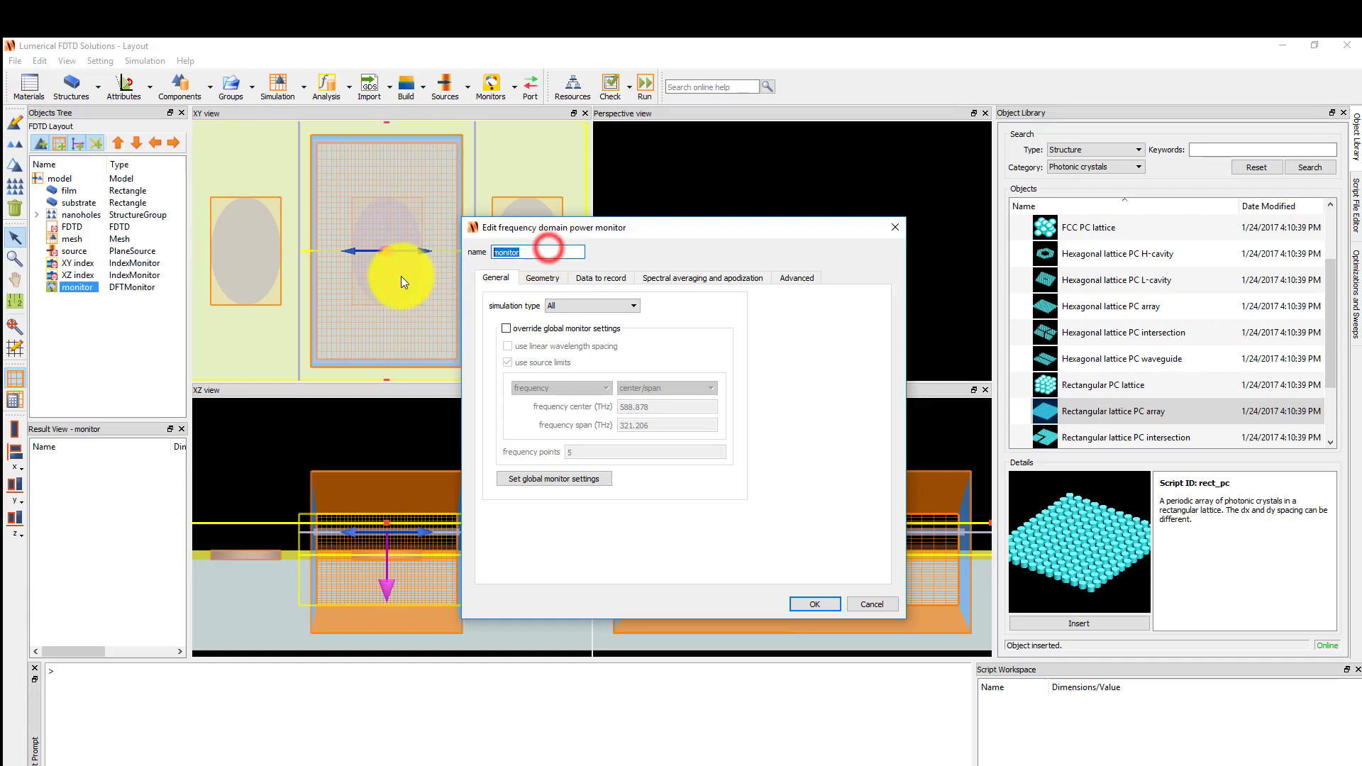
pyautogui.write('R')
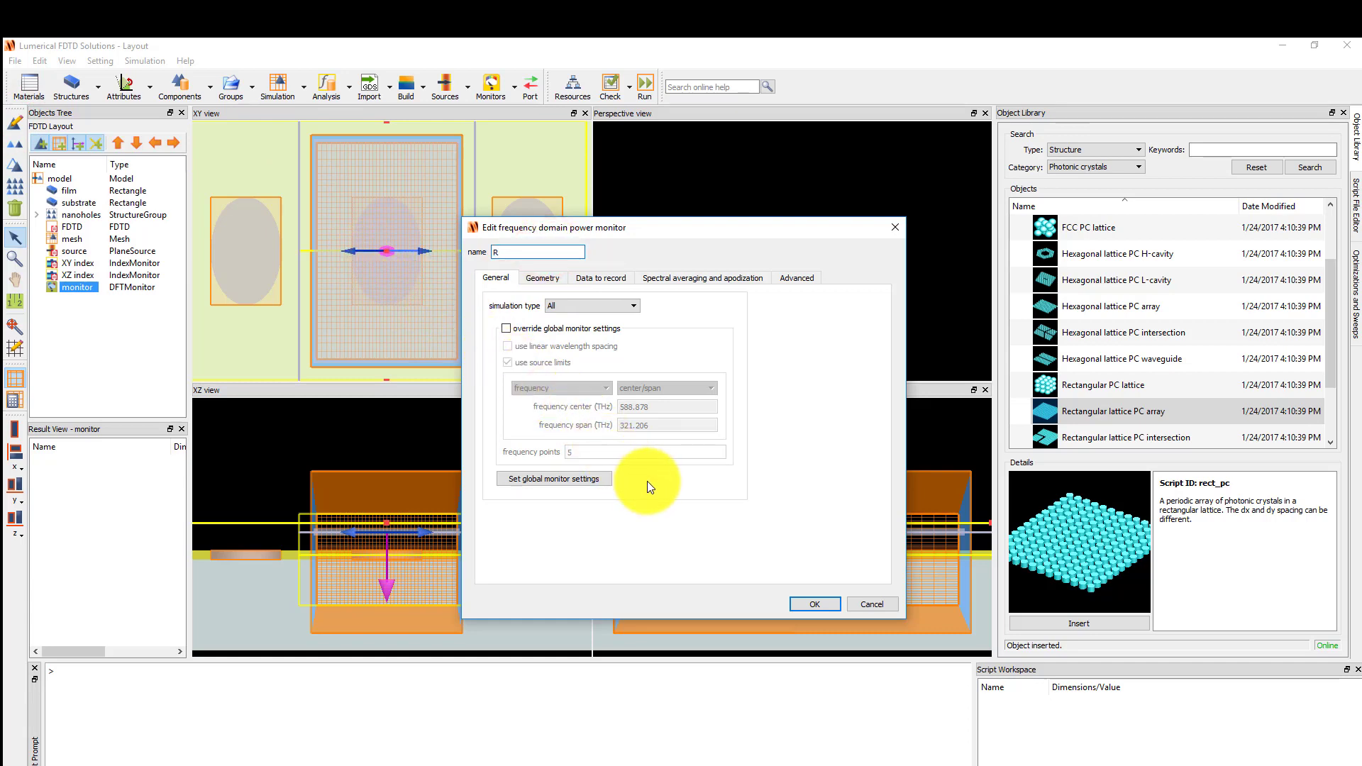
pyautogui.click(593, 480)
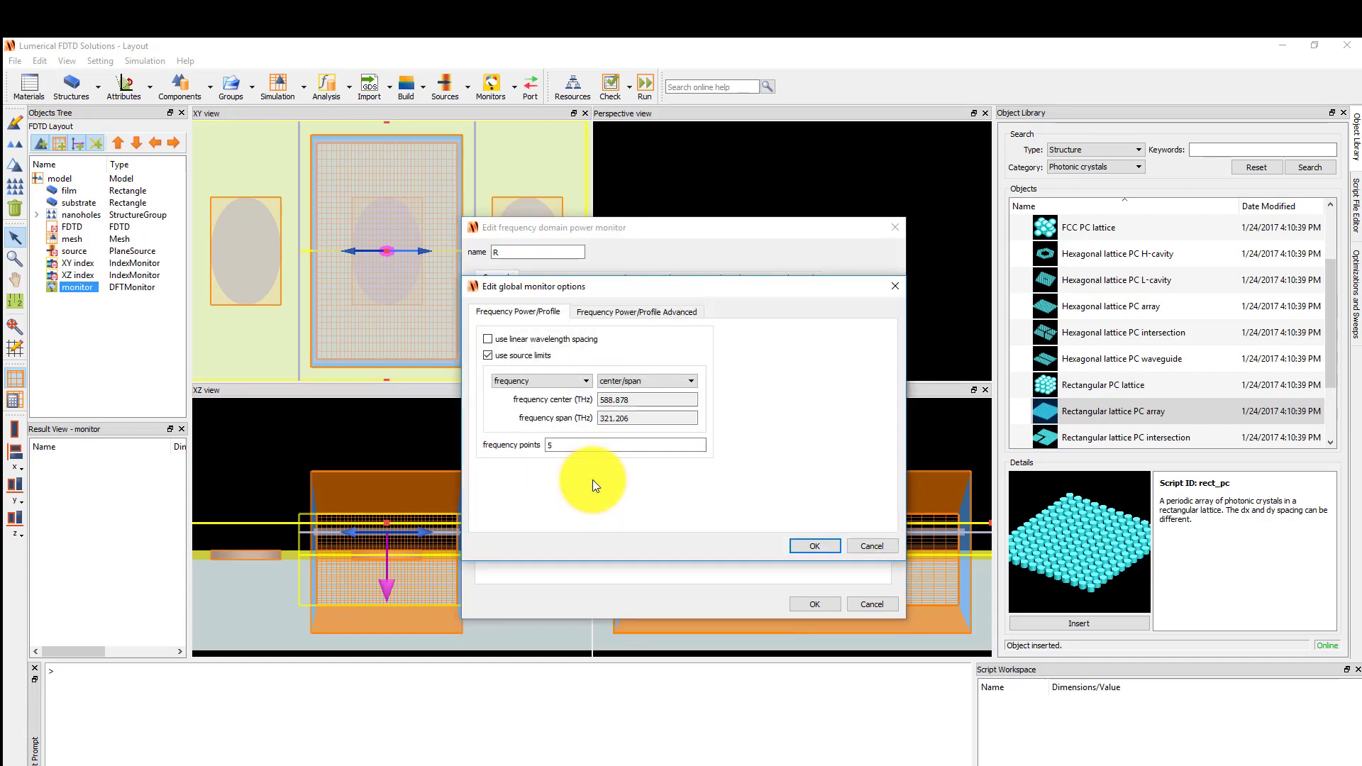
pyautogui.click(562, 445)
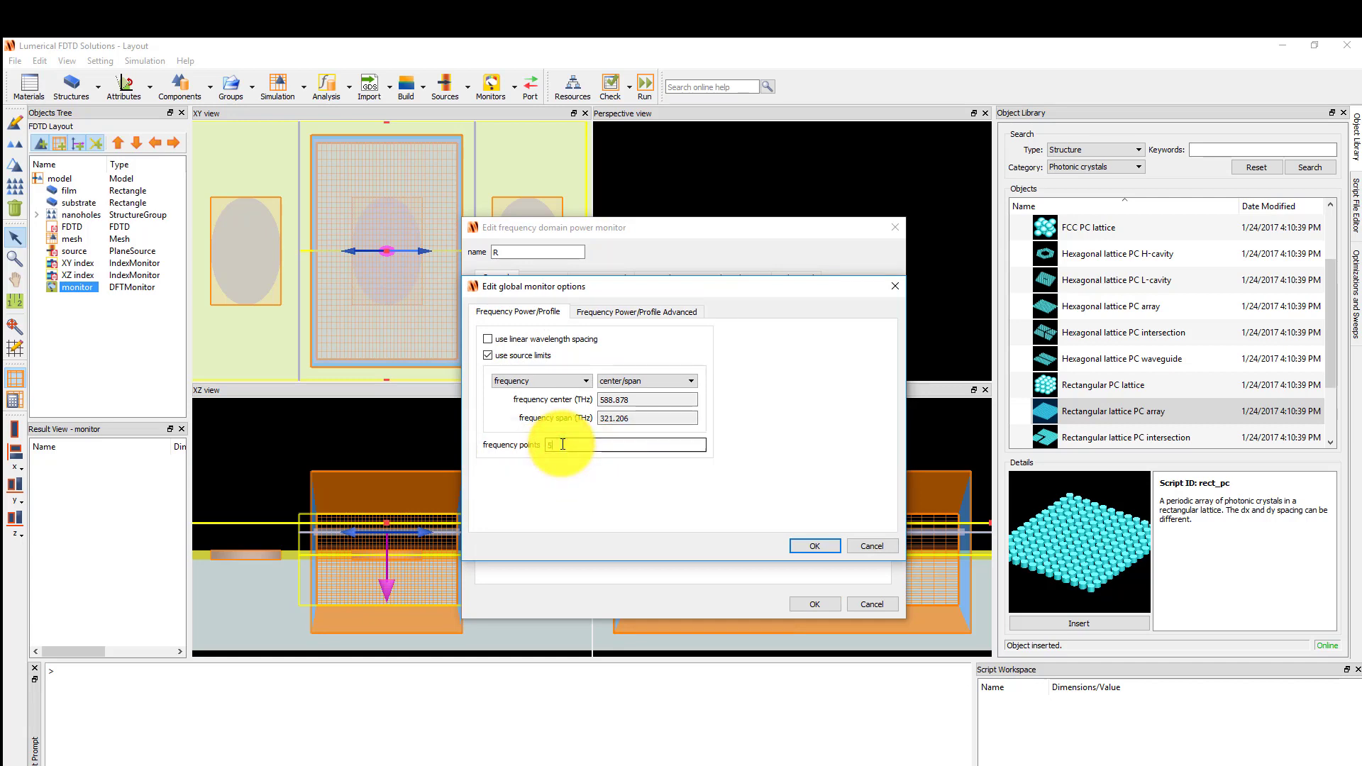
pyautogui.click(815, 544)
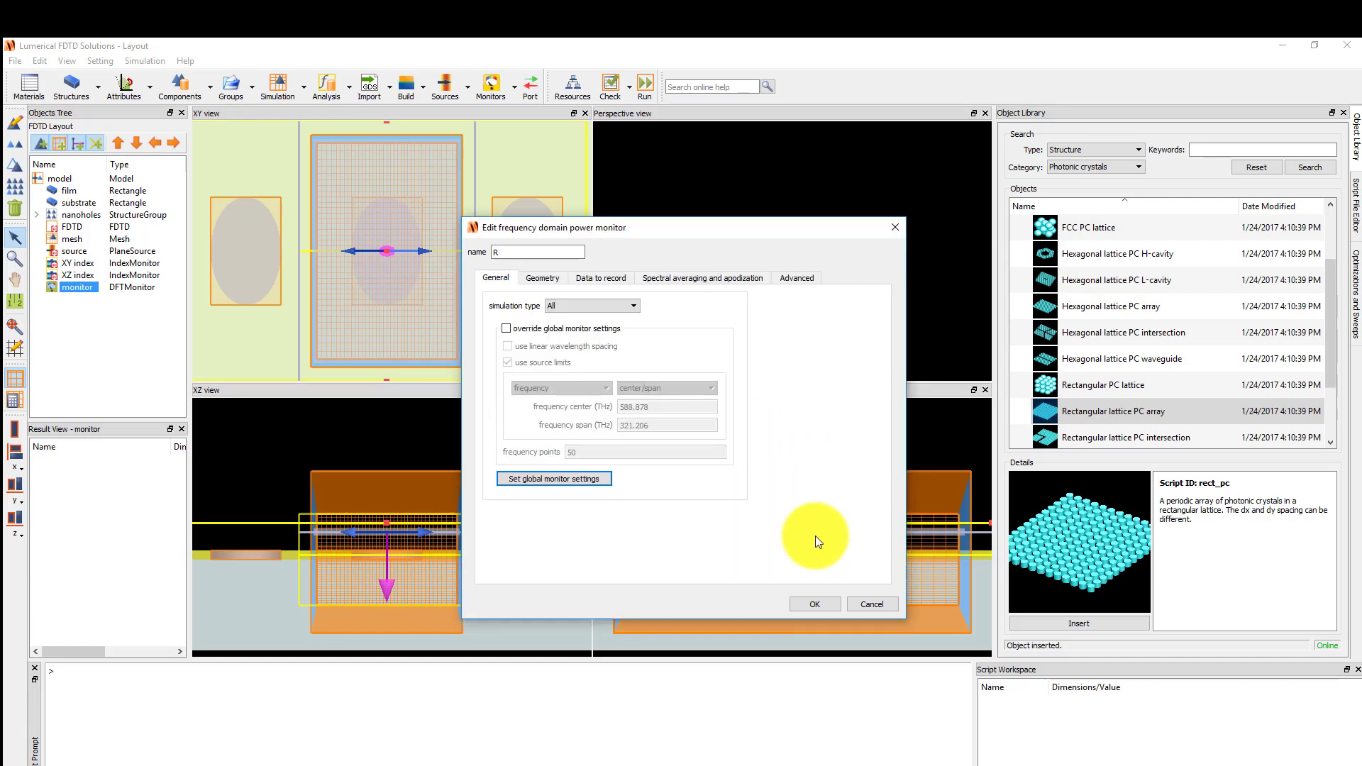
pyautogui.click(816, 604)
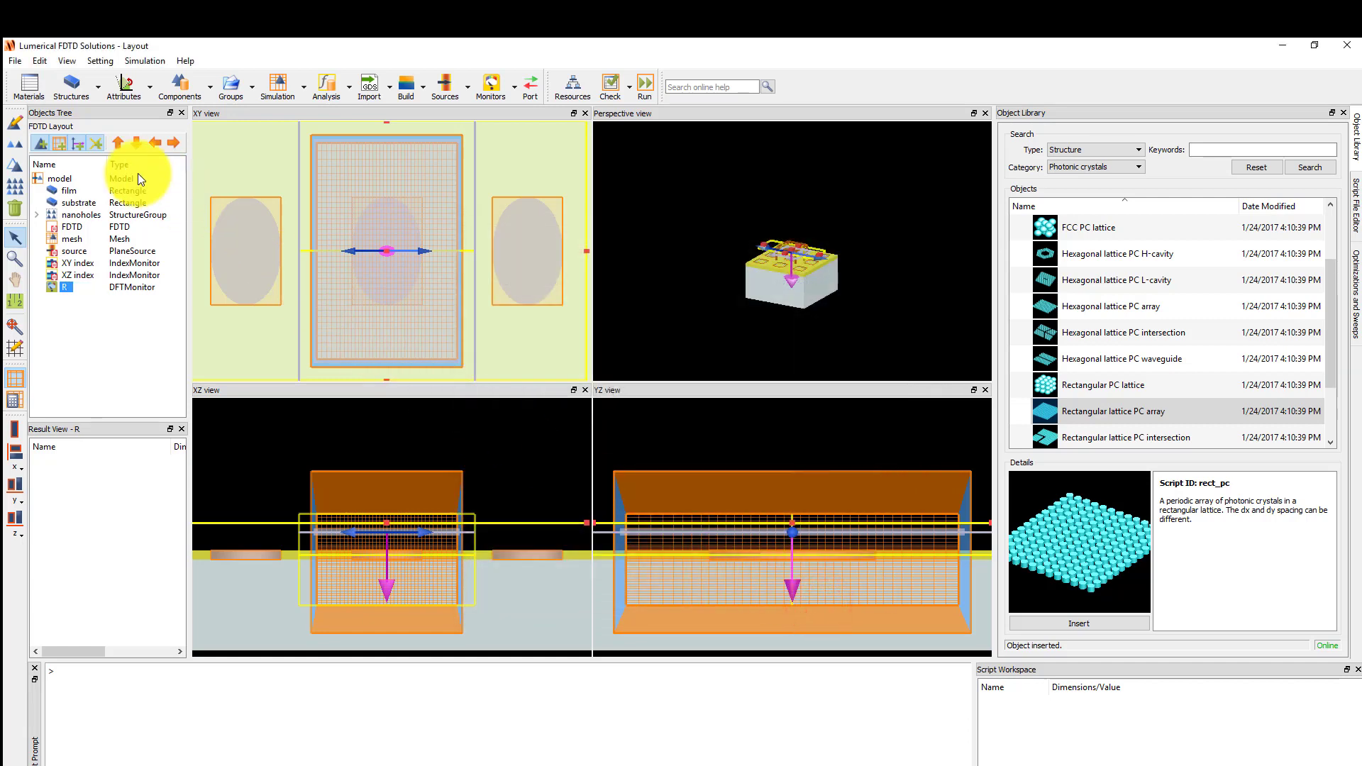
# Duplicate the R monitor into the substrate below the gold film and name the copy "T"
pyautogui.click(17, 143)
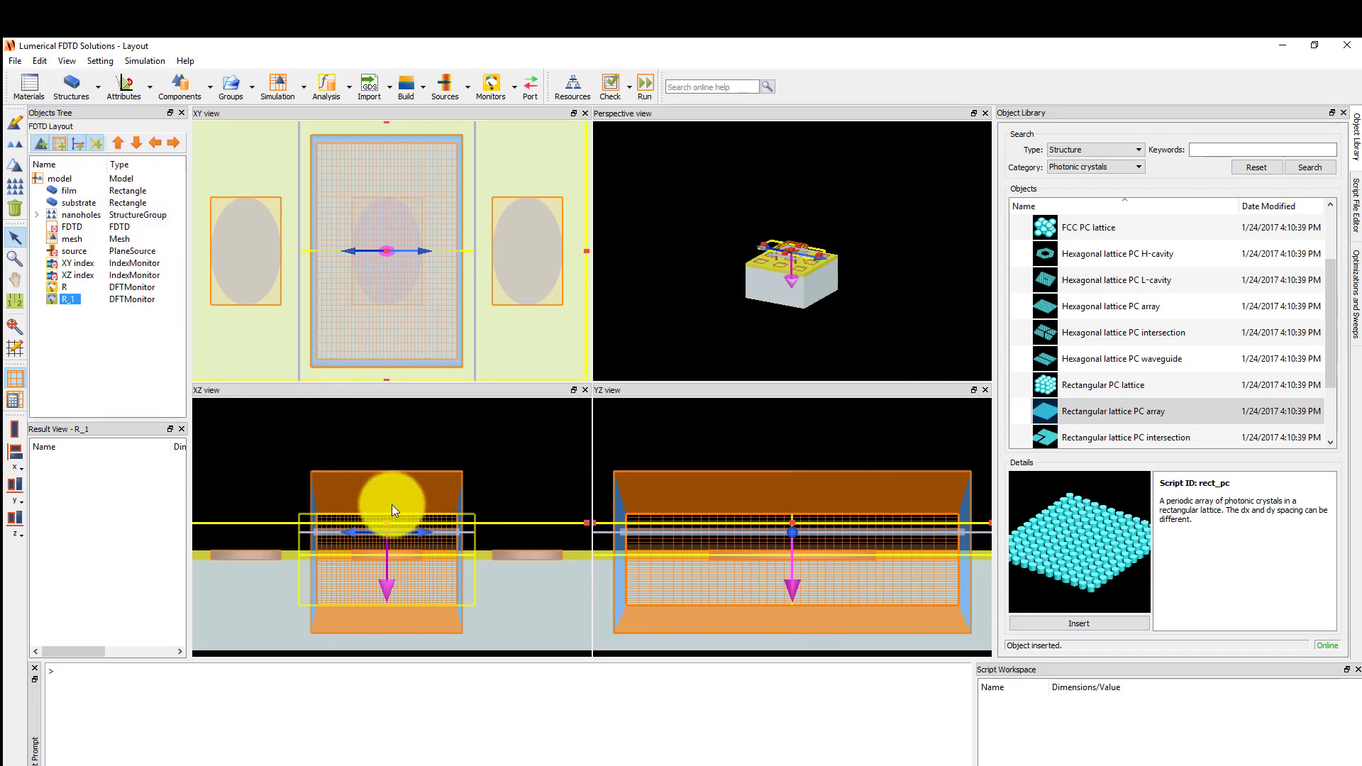
pyautogui.moveTo(386, 518); pyautogui.dragTo(388, 576)
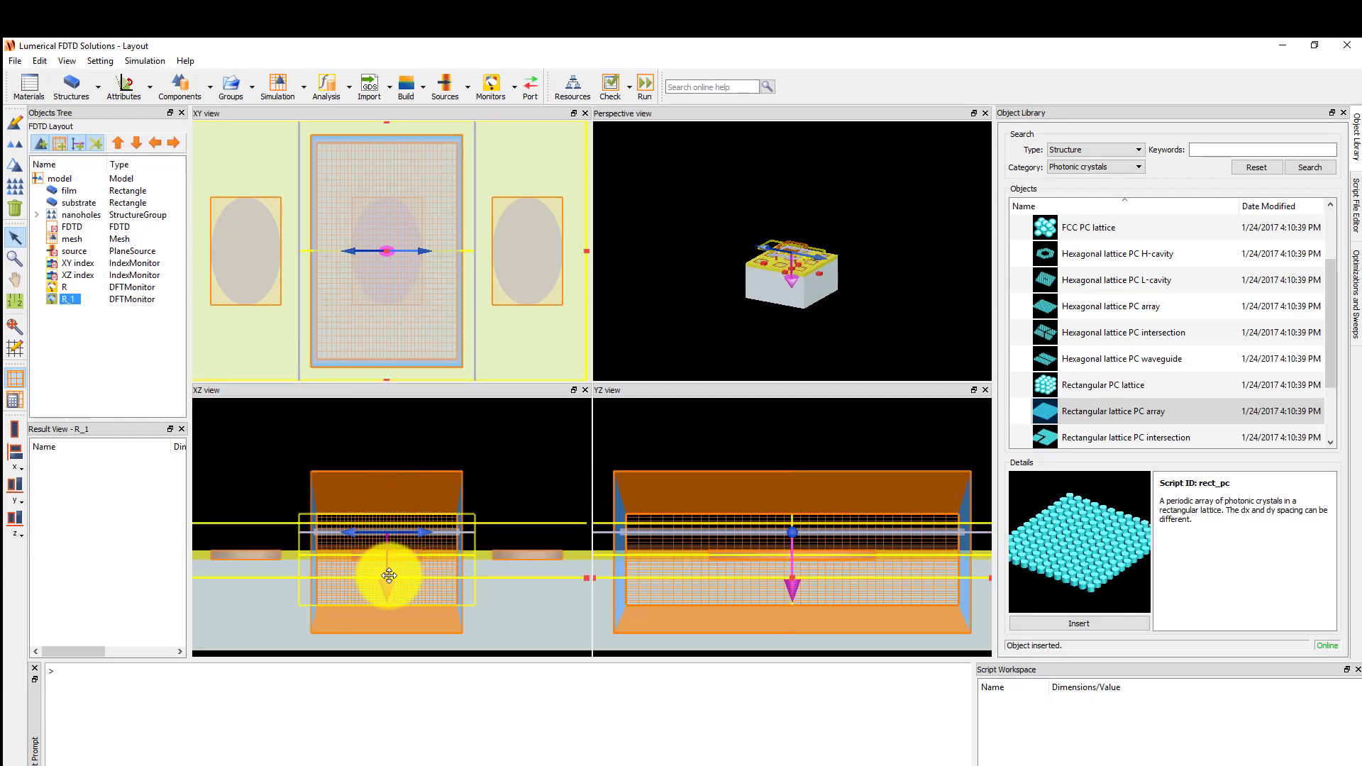
pyautogui.click(14, 122)
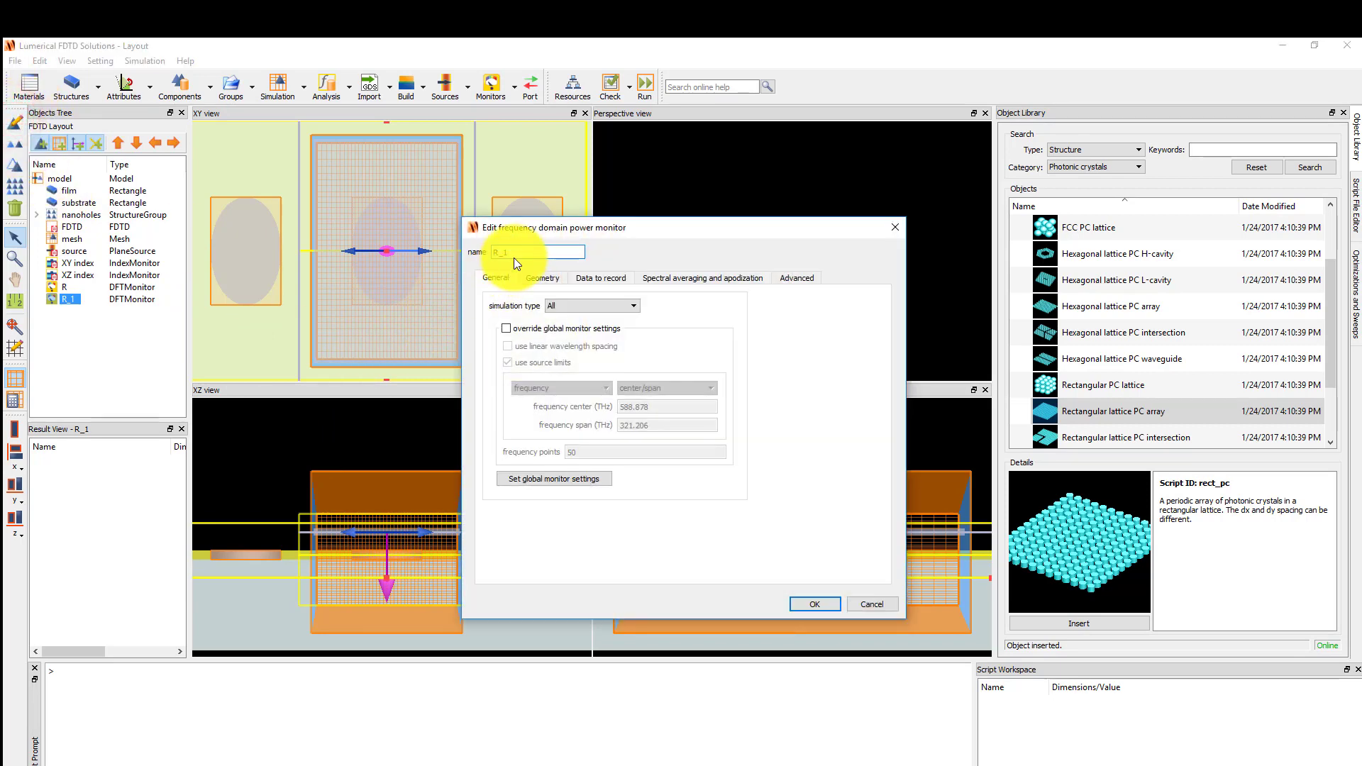
pyautogui.click(523, 252)
pyautogui.write('T')
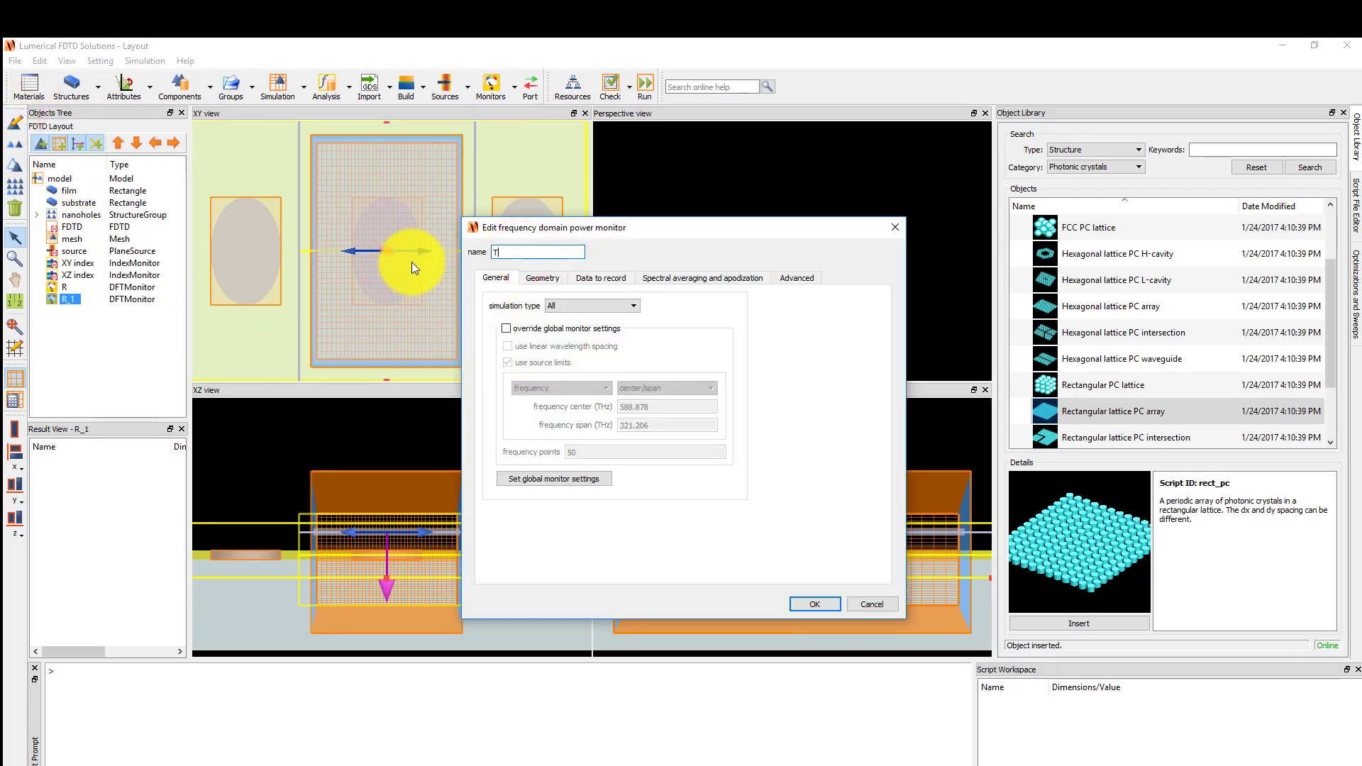
pyautogui.click(799, 600)
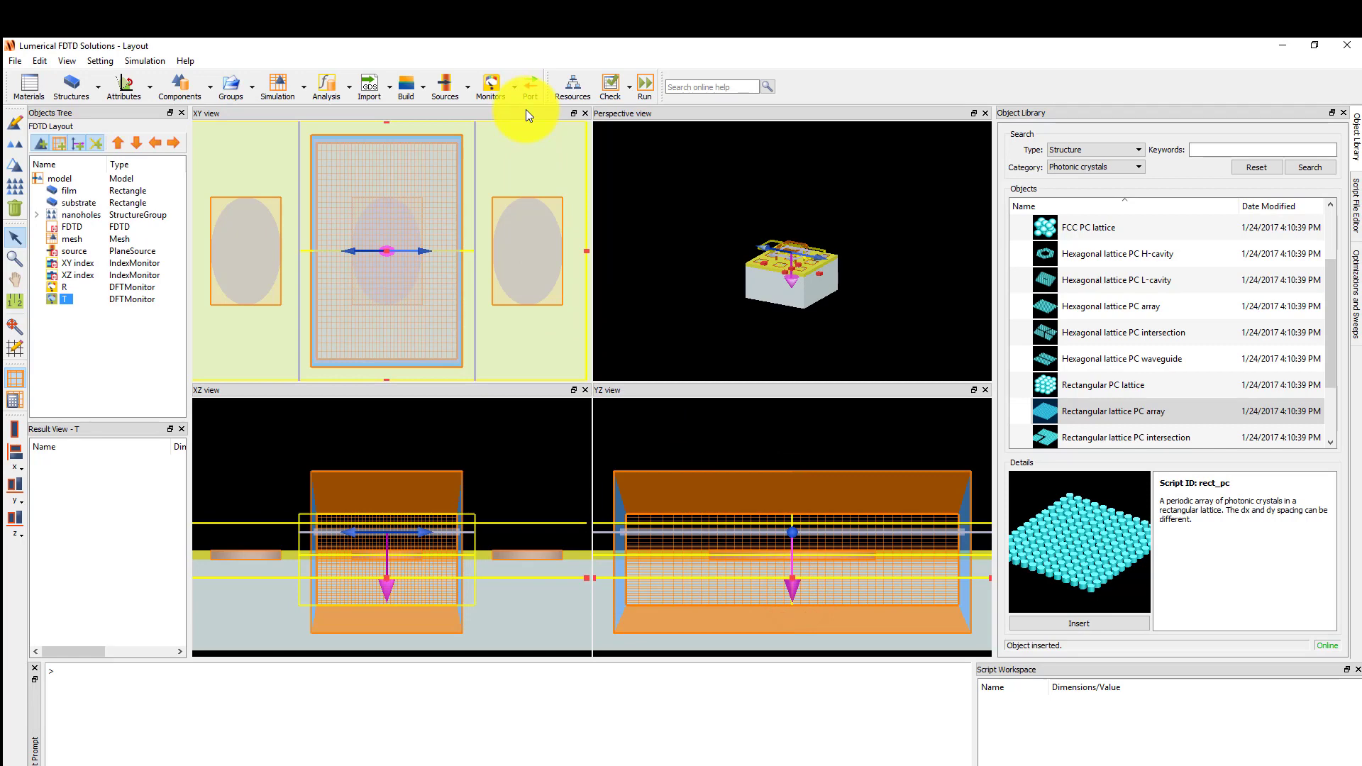
# Add a frequency-domain field profile monitor and override its global monitor settings with 5 frequency points
pyautogui.click(514, 97)
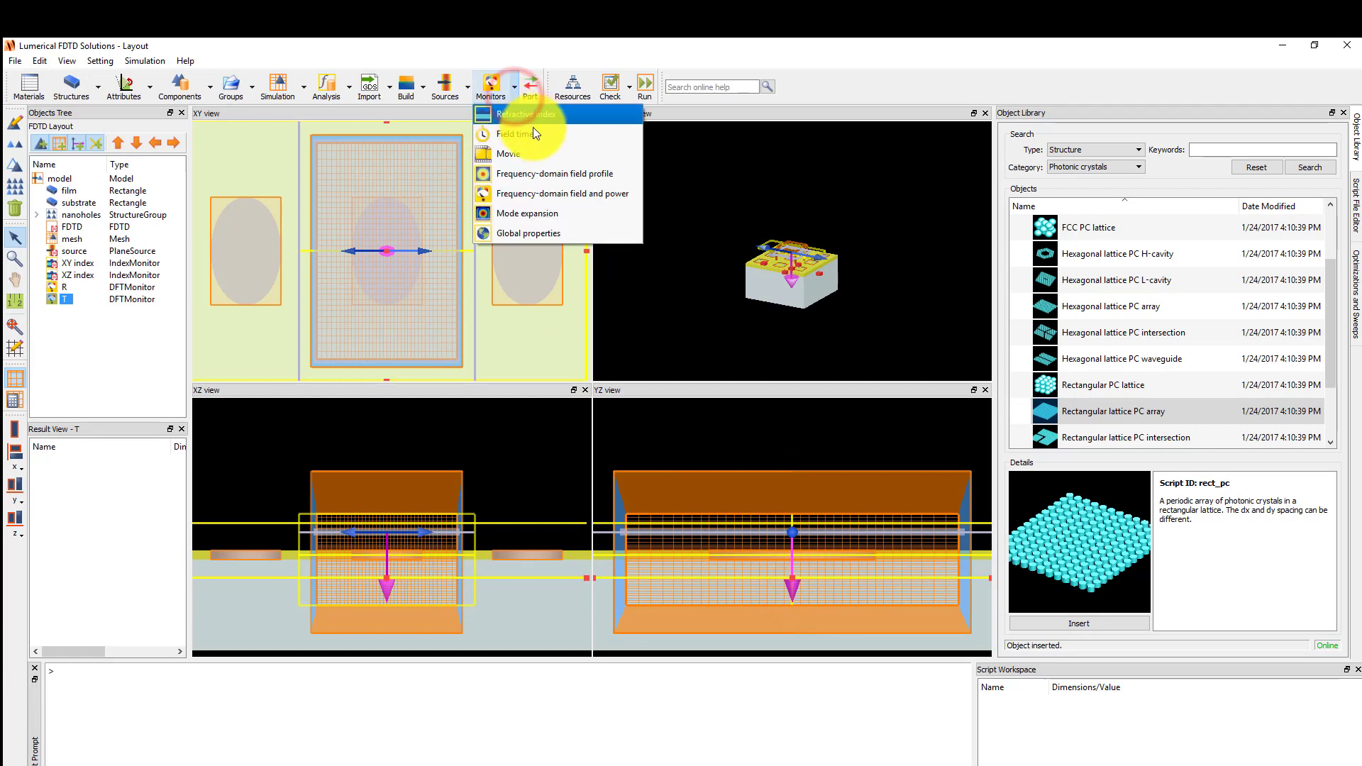
pyautogui.click(621, 173)
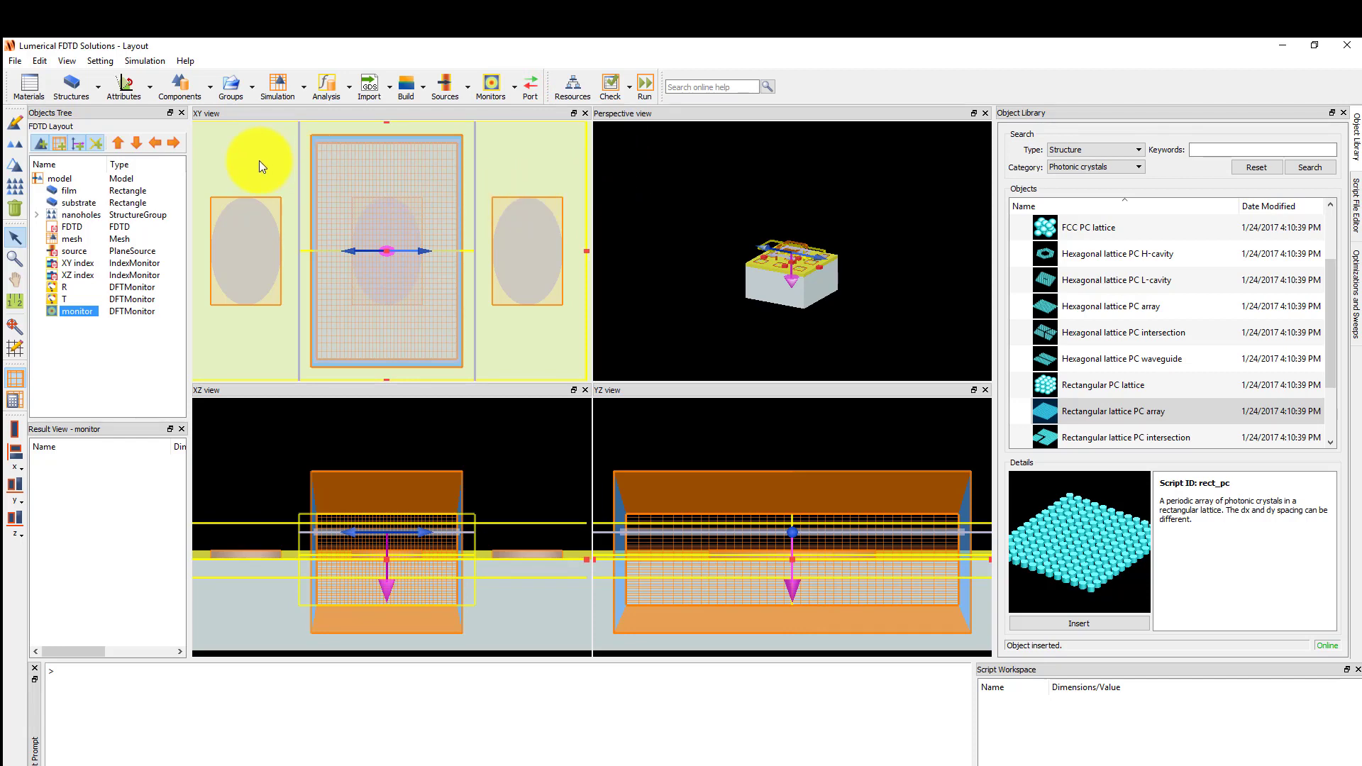
pyautogui.click(23, 124)
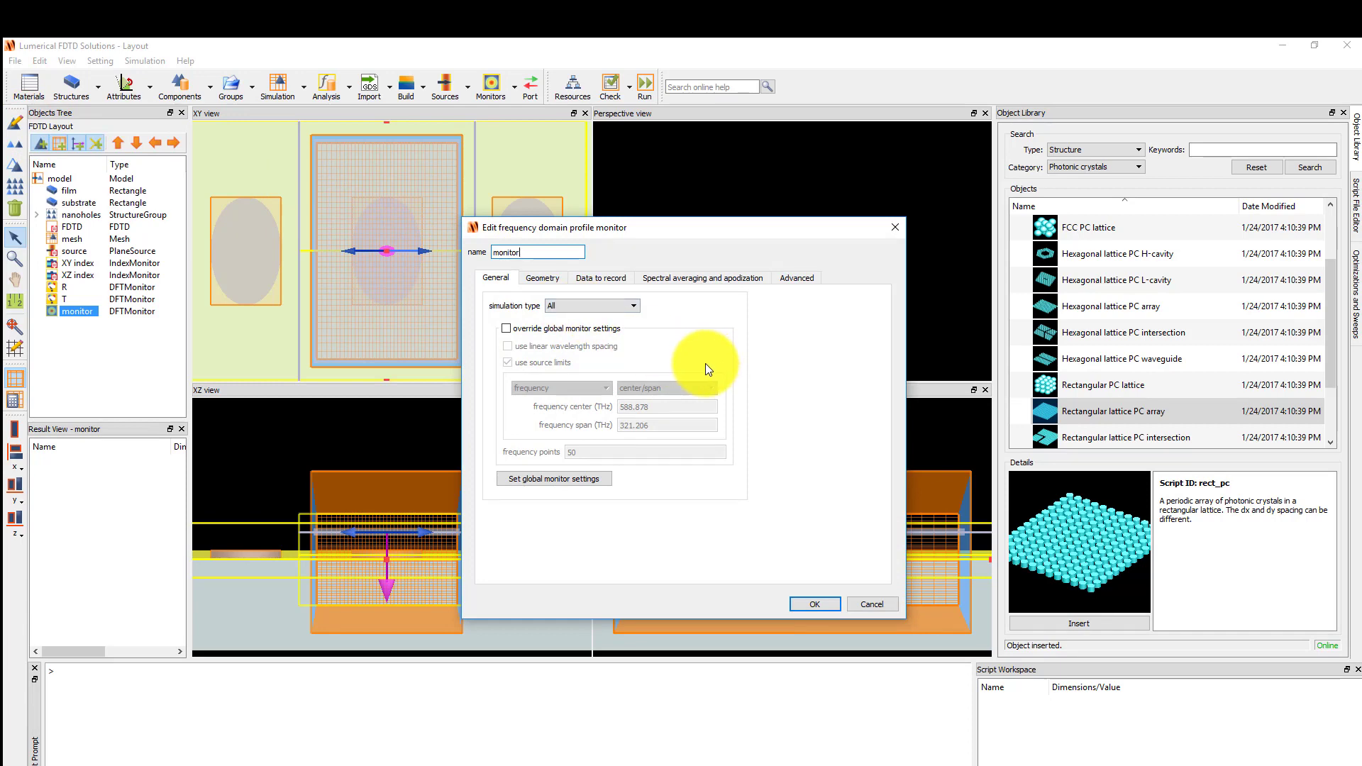
pyautogui.click(507, 330)
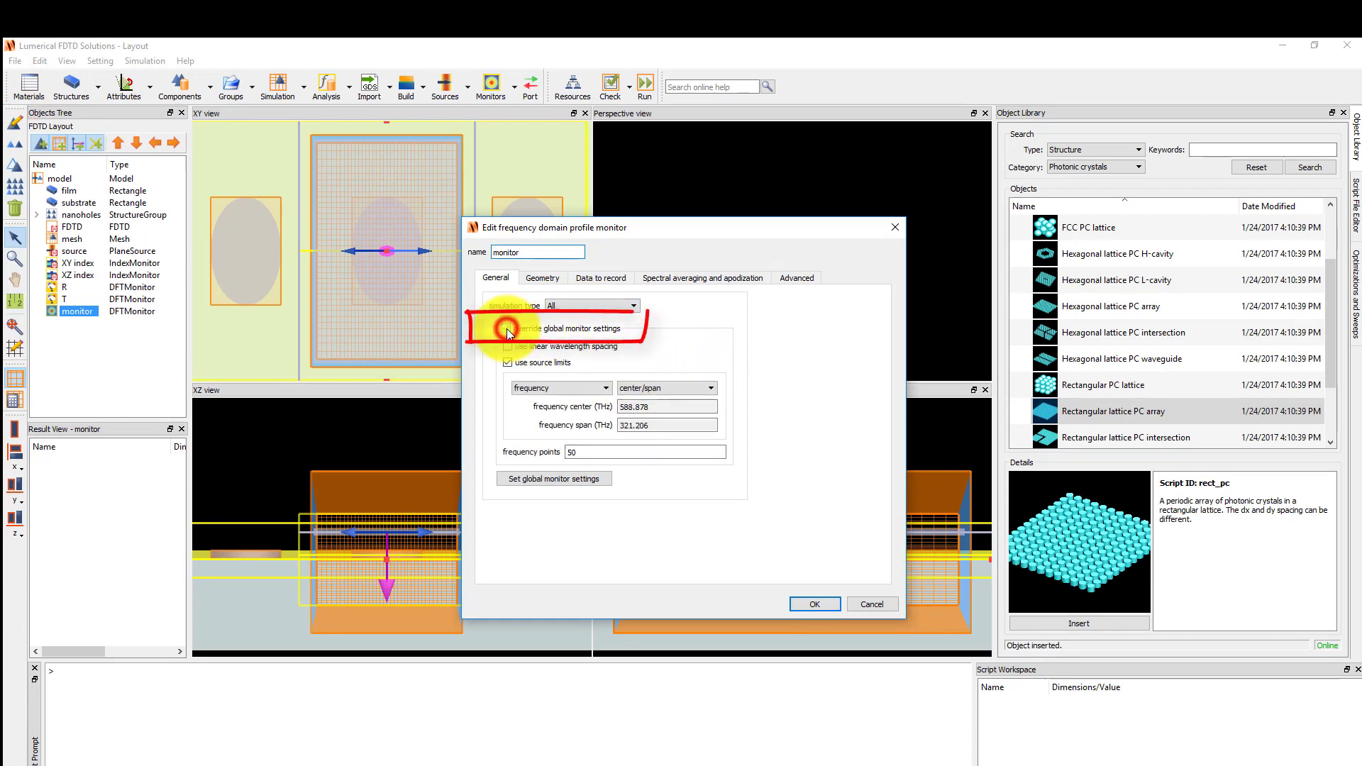
pyautogui.click(600, 452)
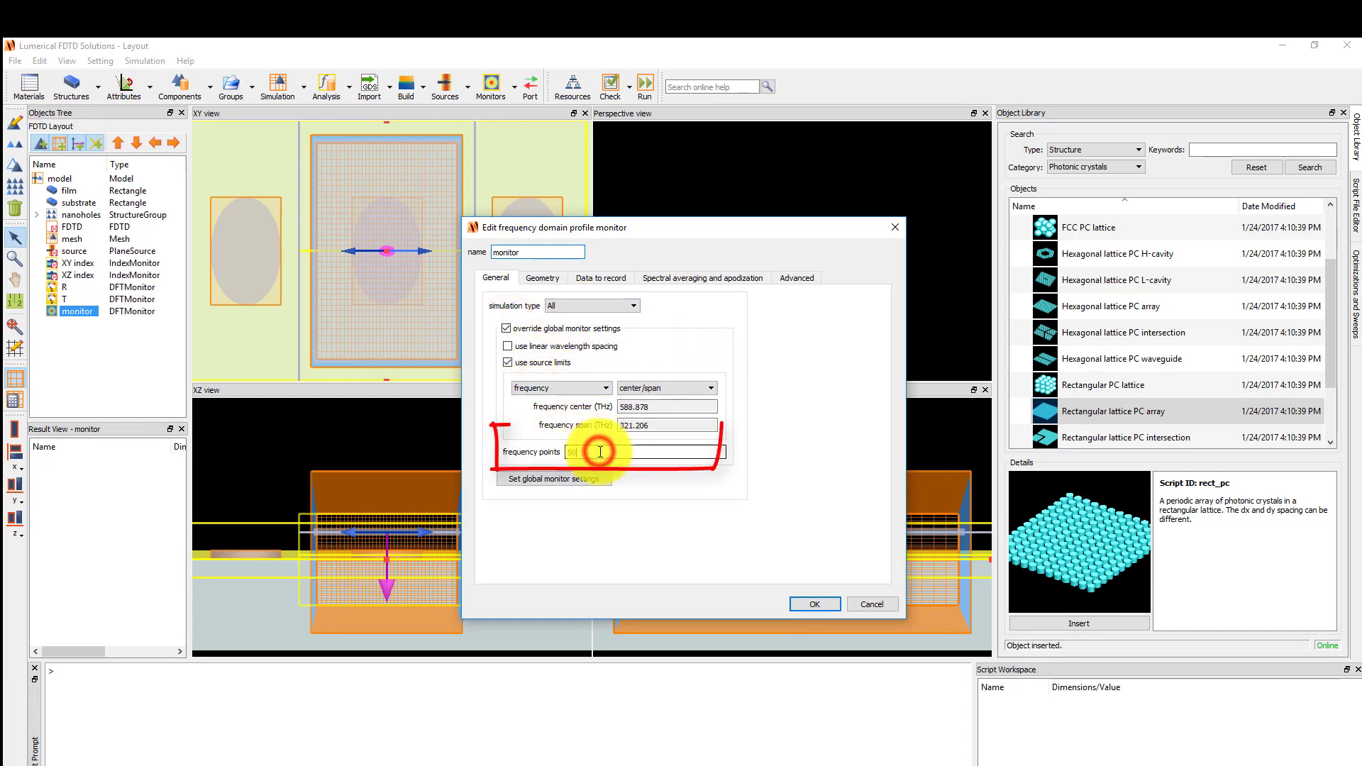
pyautogui.press('BackSpace')
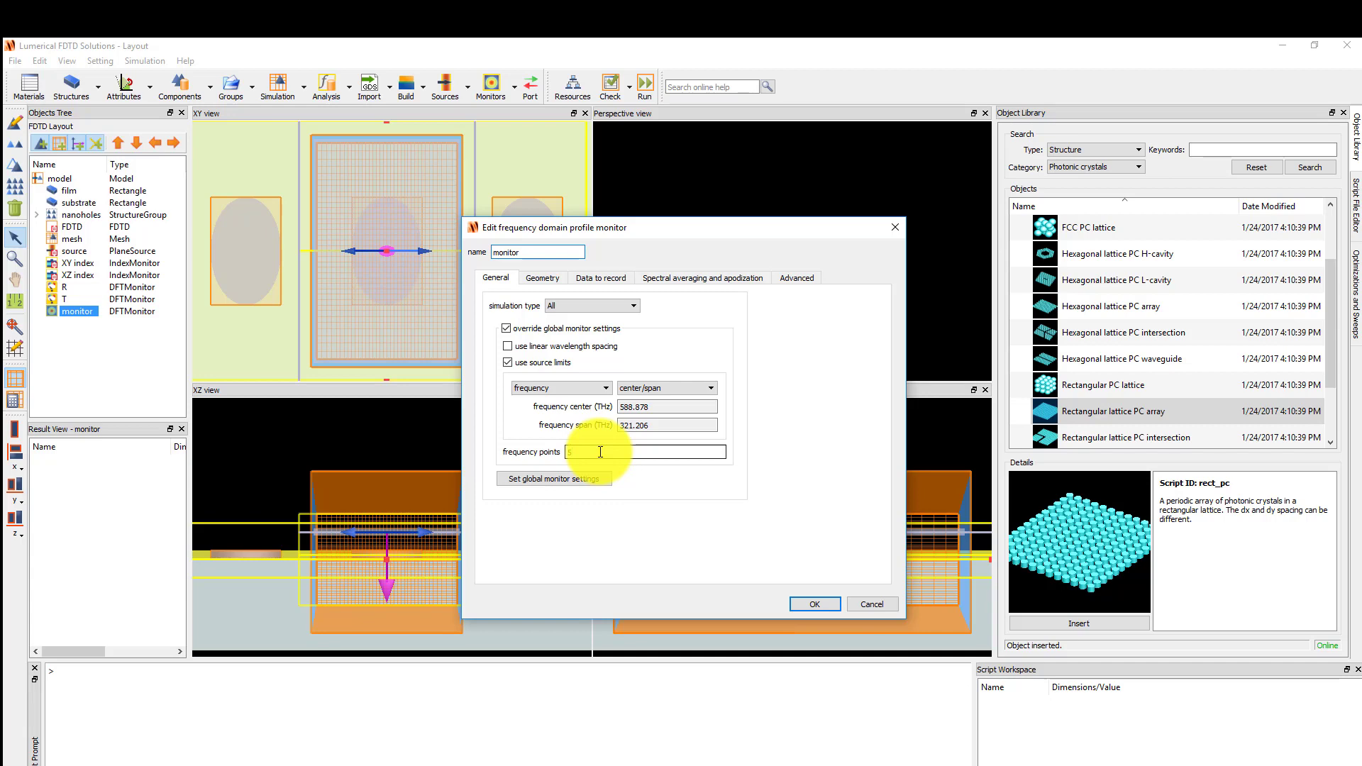
# Make the field profile monitor 2D Y-normal with x span 0.5 µm and z span 1 µm
pyautogui.click(552, 287)
pyautogui.click(551, 304)
pyautogui.click(561, 364)
pyautogui.doubleClick(580, 350)
pyautogui.write('0.5')
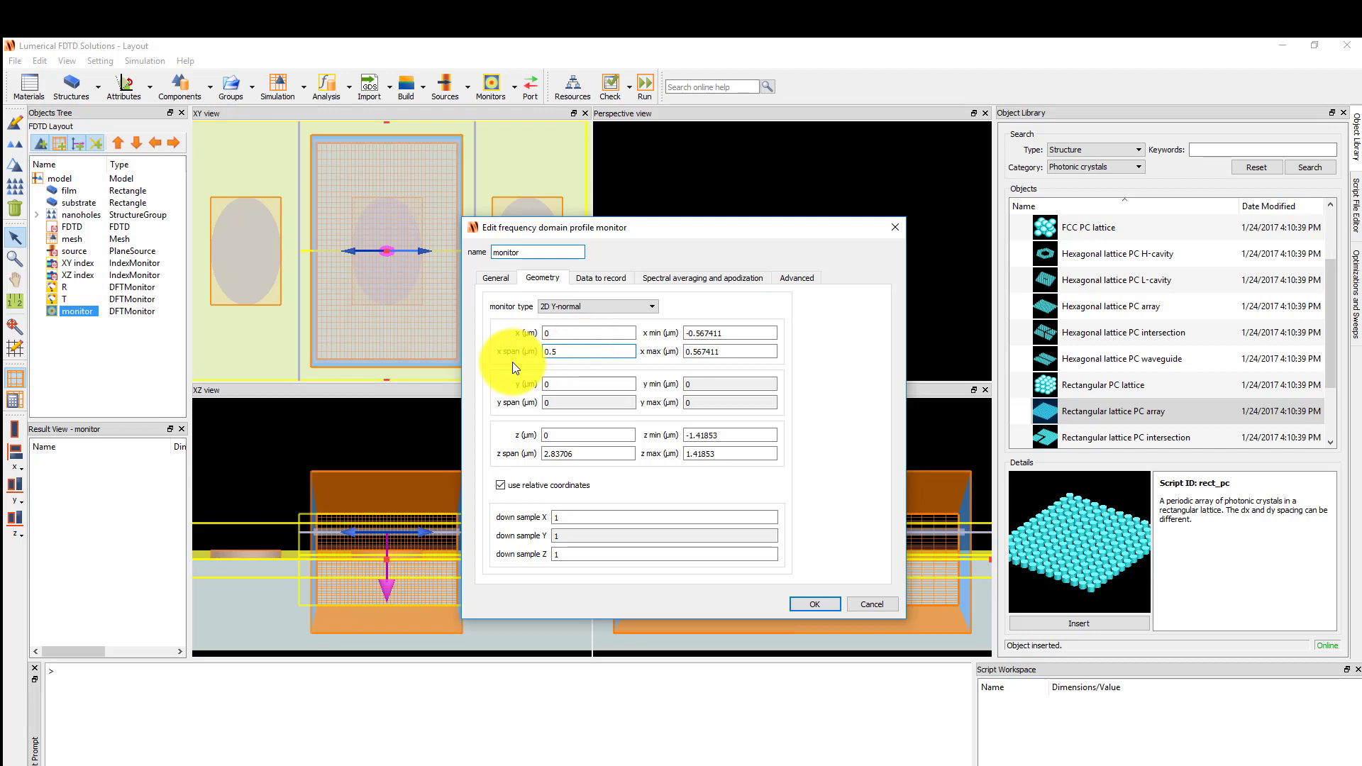
pyautogui.doubleClick(589, 454)
pyautogui.write('1')
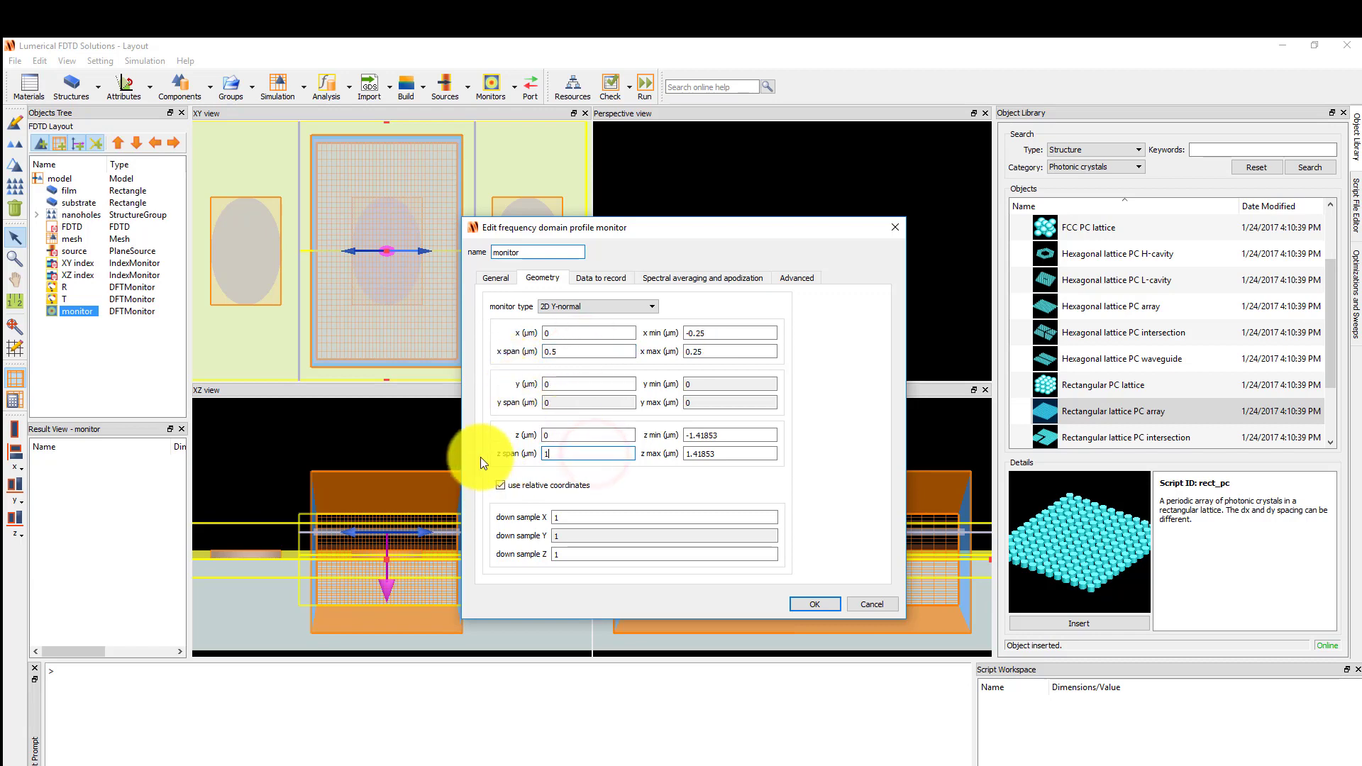
# Name the field profile monitor "profile" and apply its settings
pyautogui.doubleClick(532, 251)
pyautogui.write('profile')
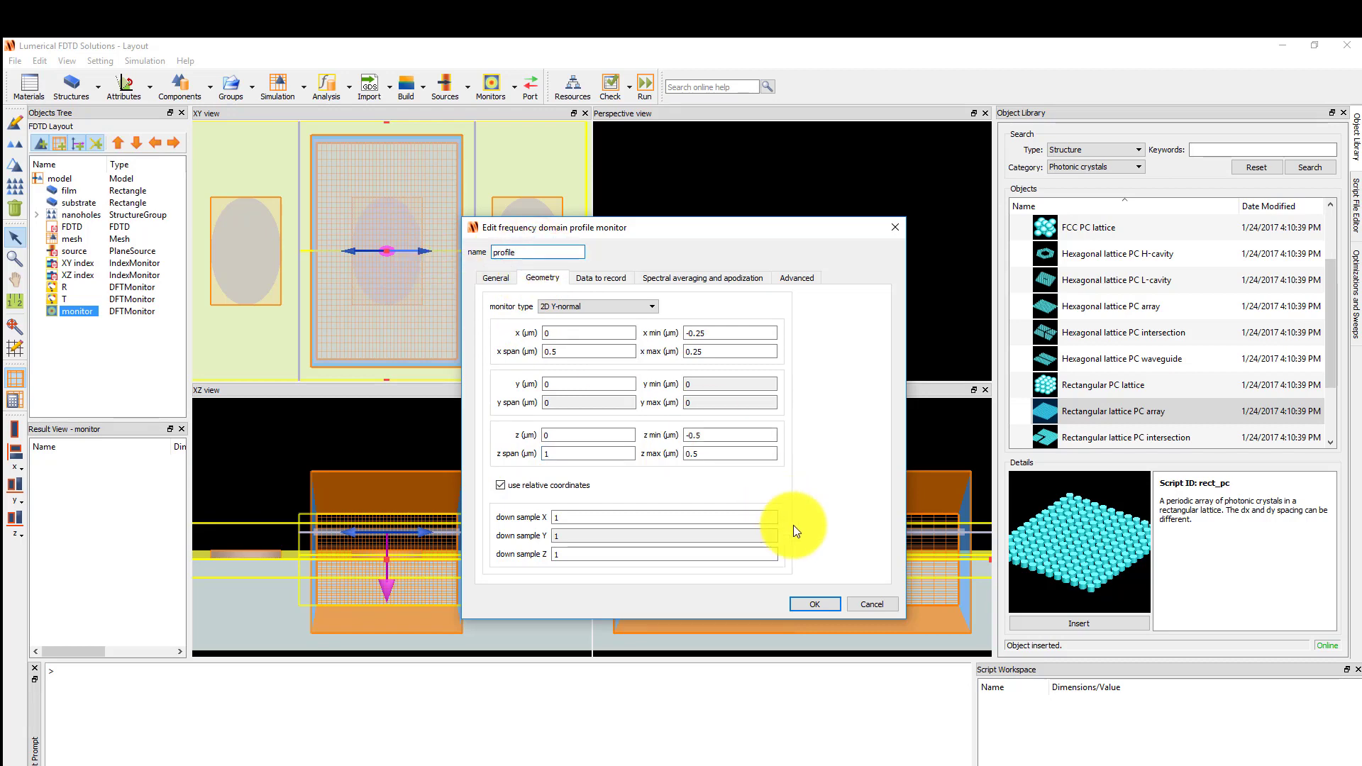
pyautogui.click(820, 605)
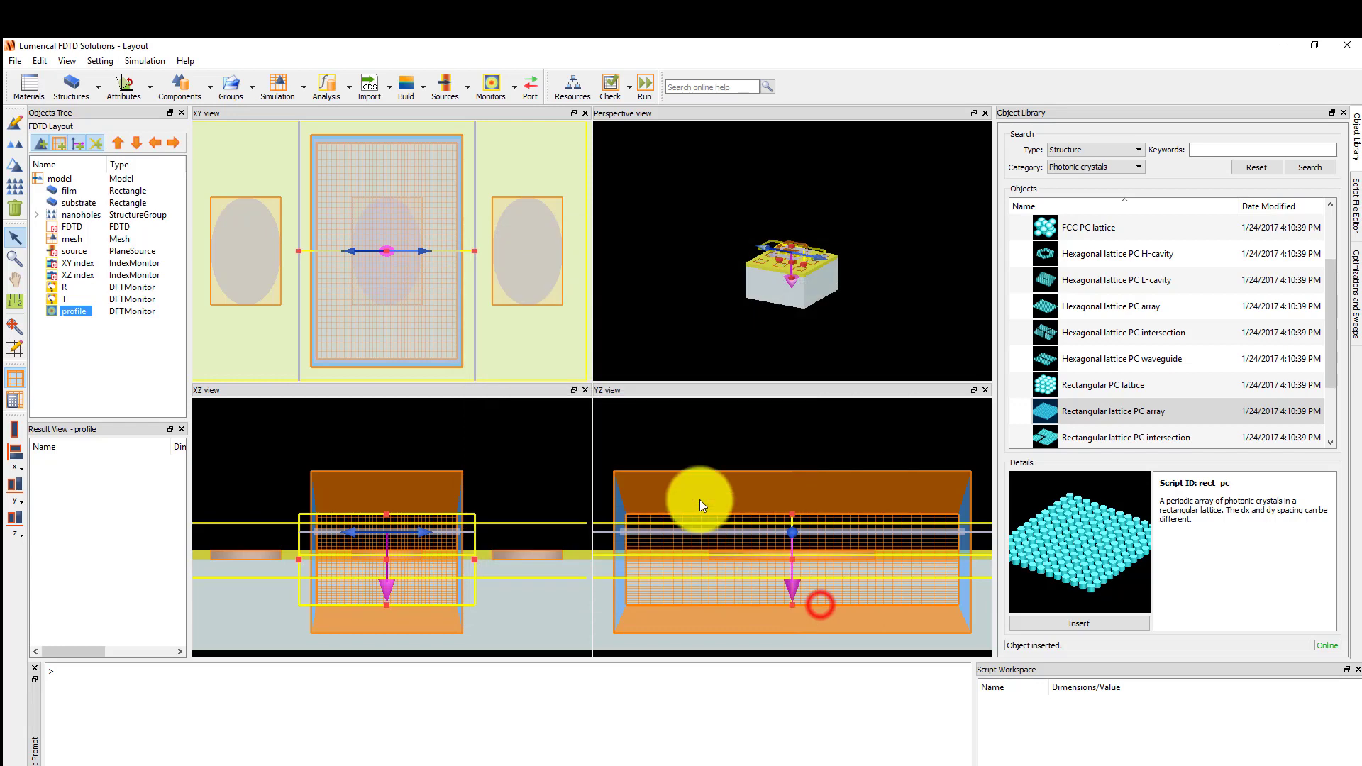
# Add a movie monitor and set its monitor type to 2D Y-normal
pyautogui.click(513, 100)
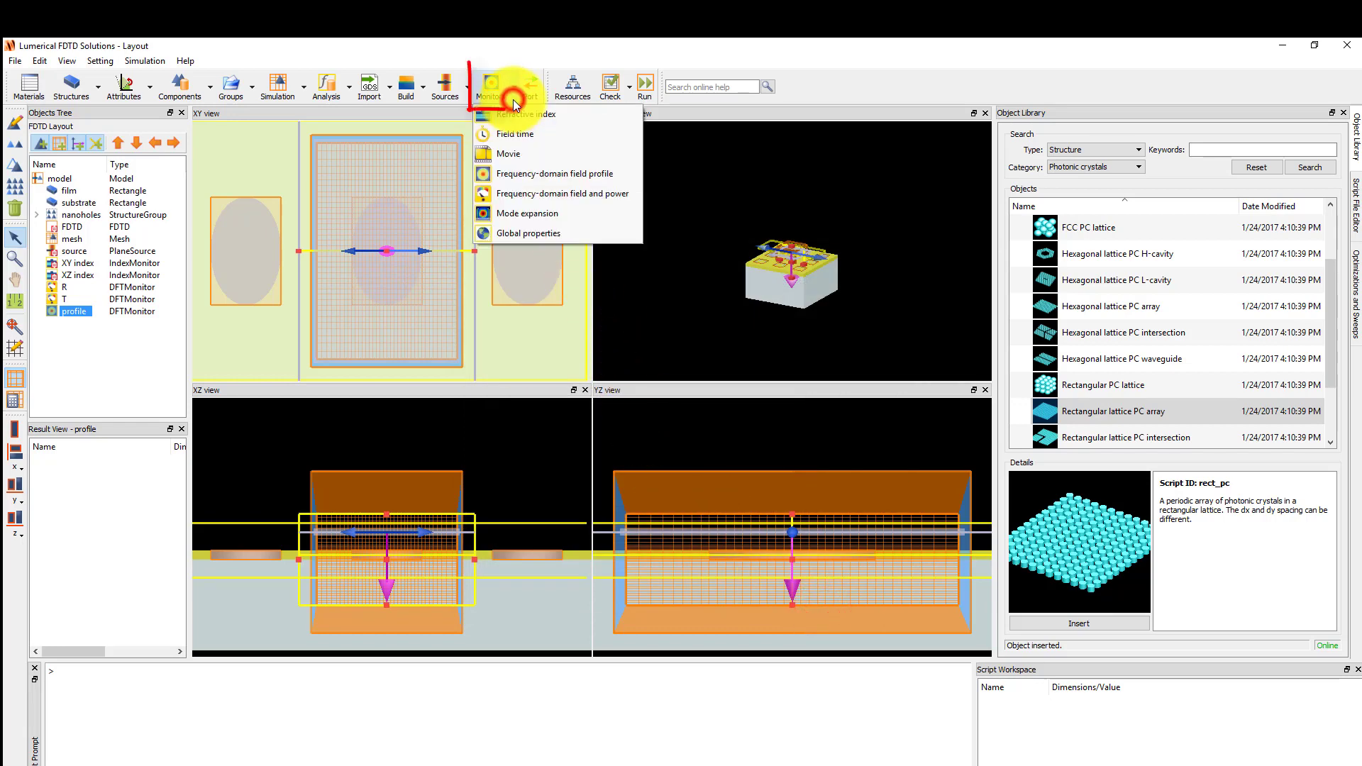
pyautogui.click(526, 155)
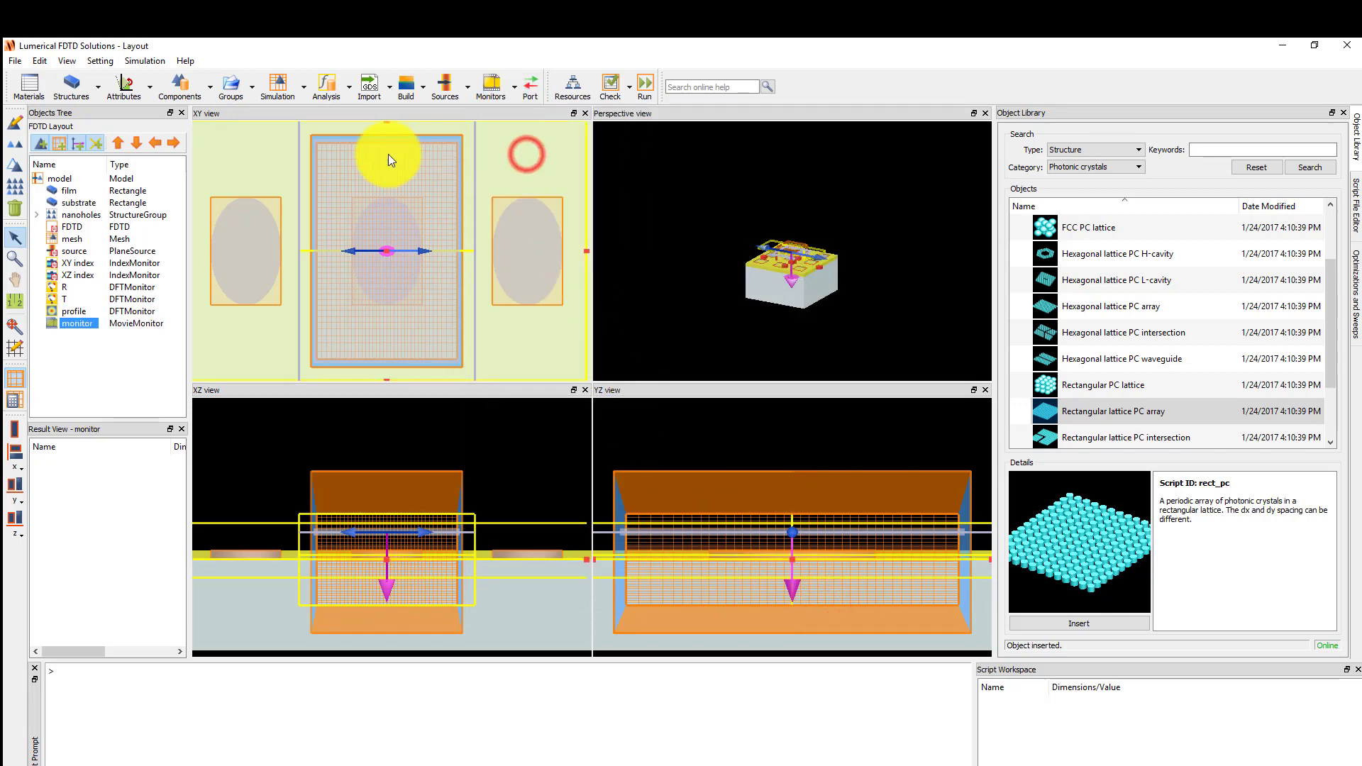
pyautogui.click(14, 123)
pyautogui.click(547, 315)
pyautogui.click(563, 341)
pyautogui.click(569, 362)
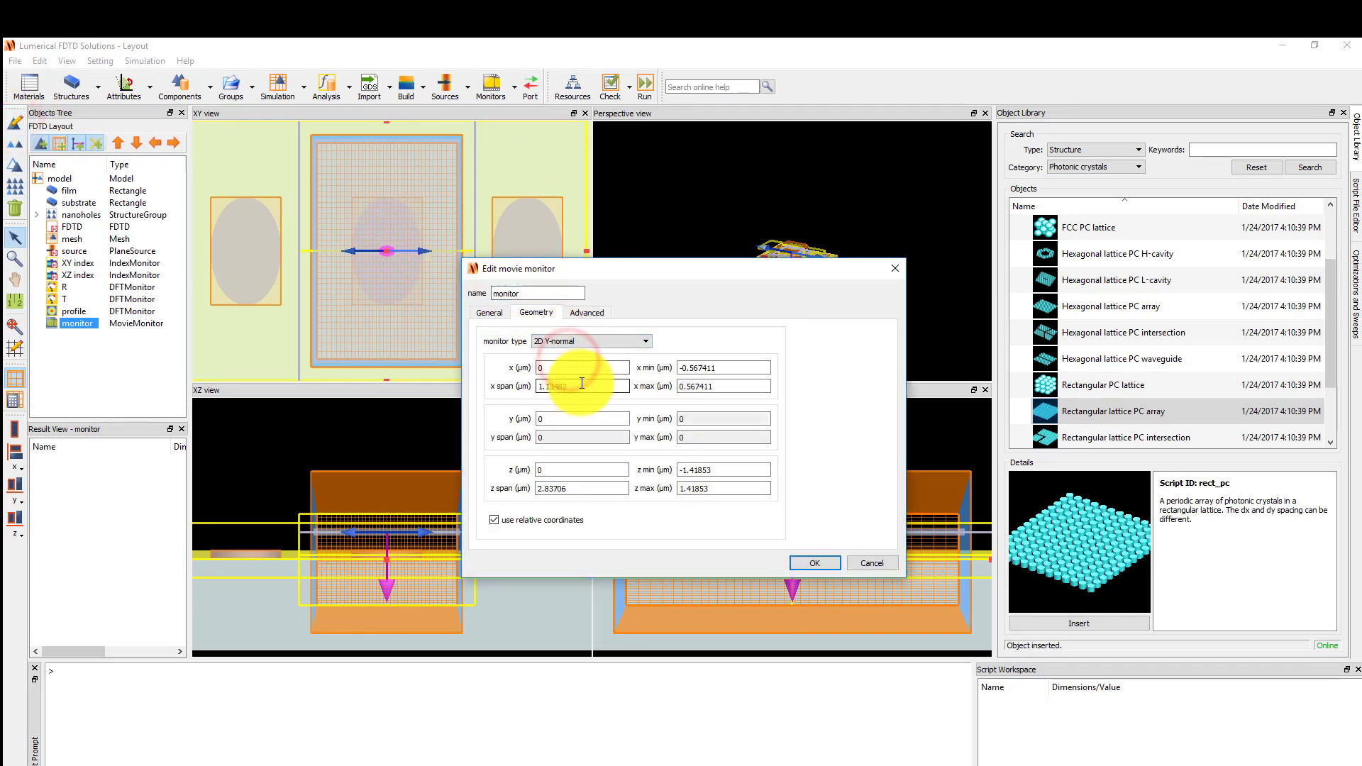
# Set the movie monitor's x span to 0.5 µm and its z span to 1 µm
pyautogui.doubleClick(582, 383)
pyautogui.write('0.5')
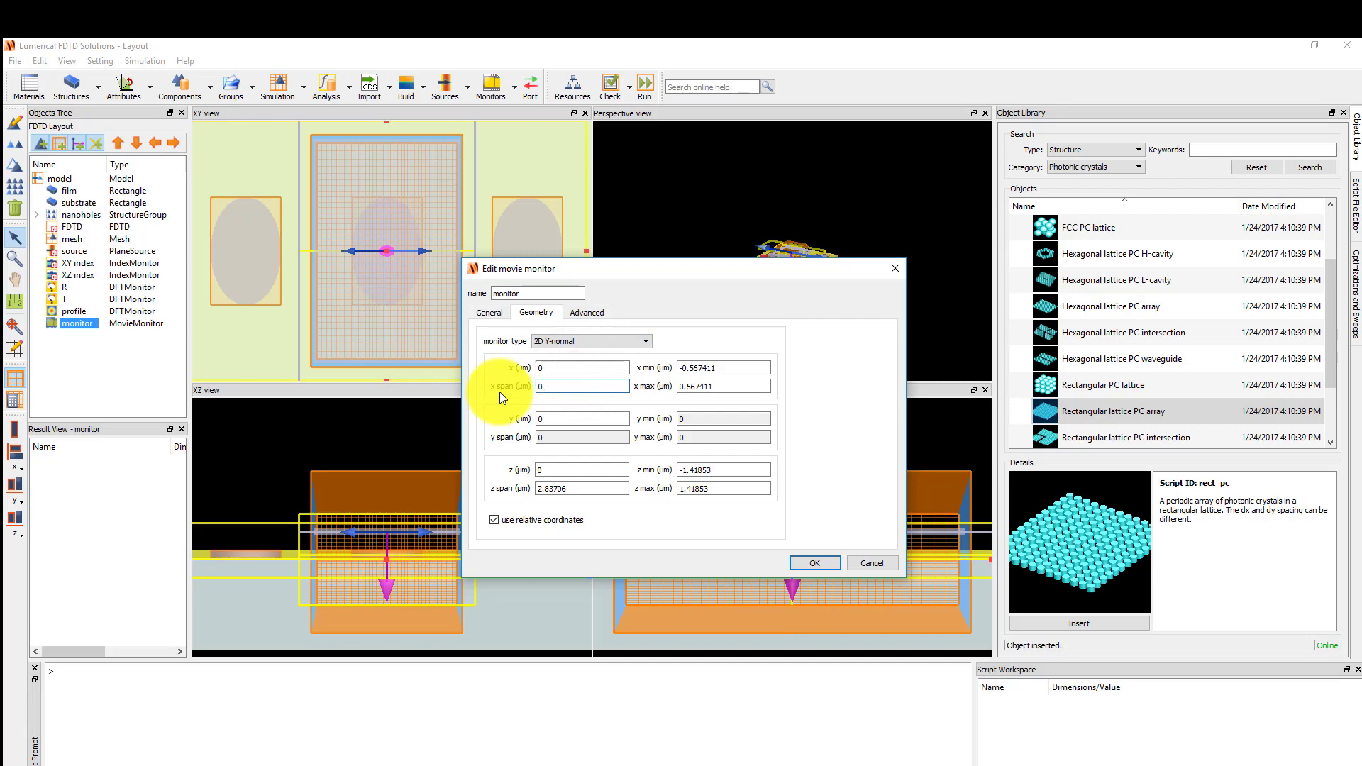
pyautogui.doubleClick(578, 489)
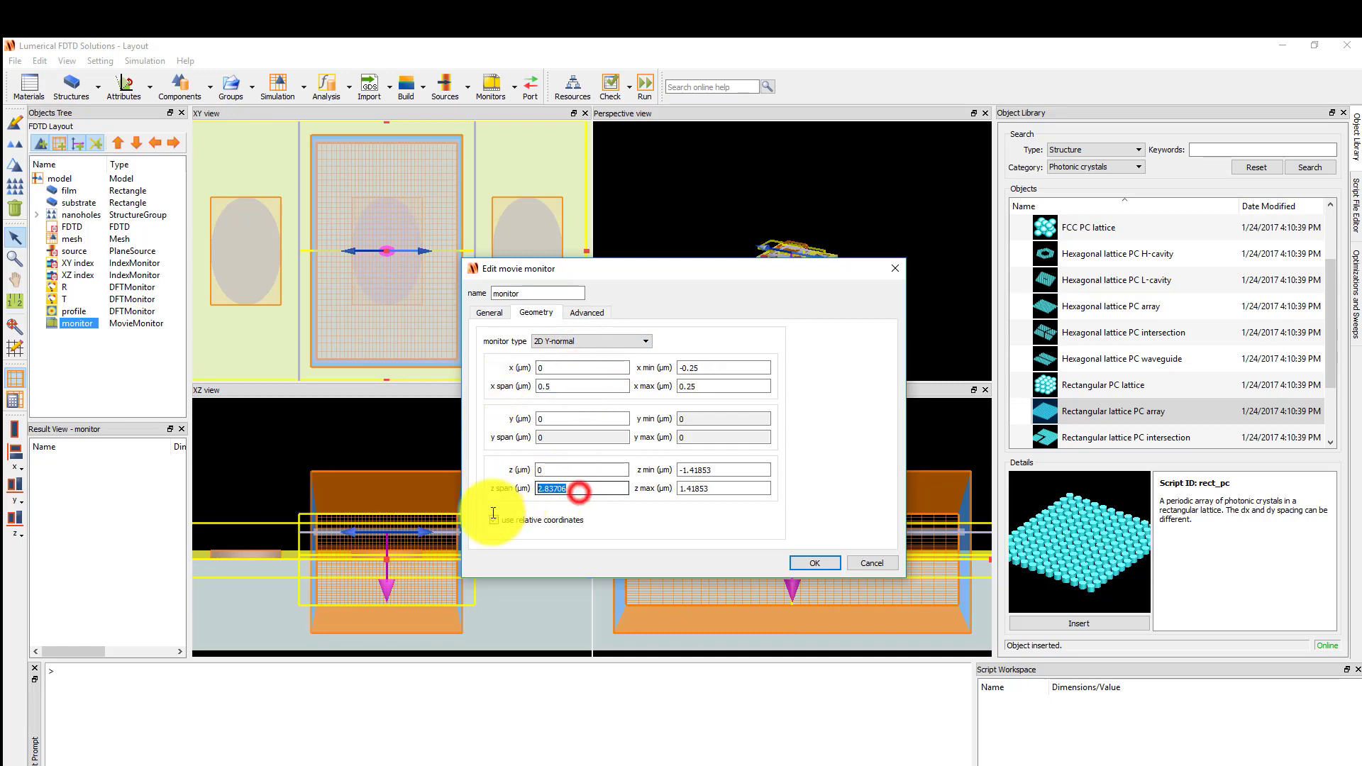
pyautogui.write('1')
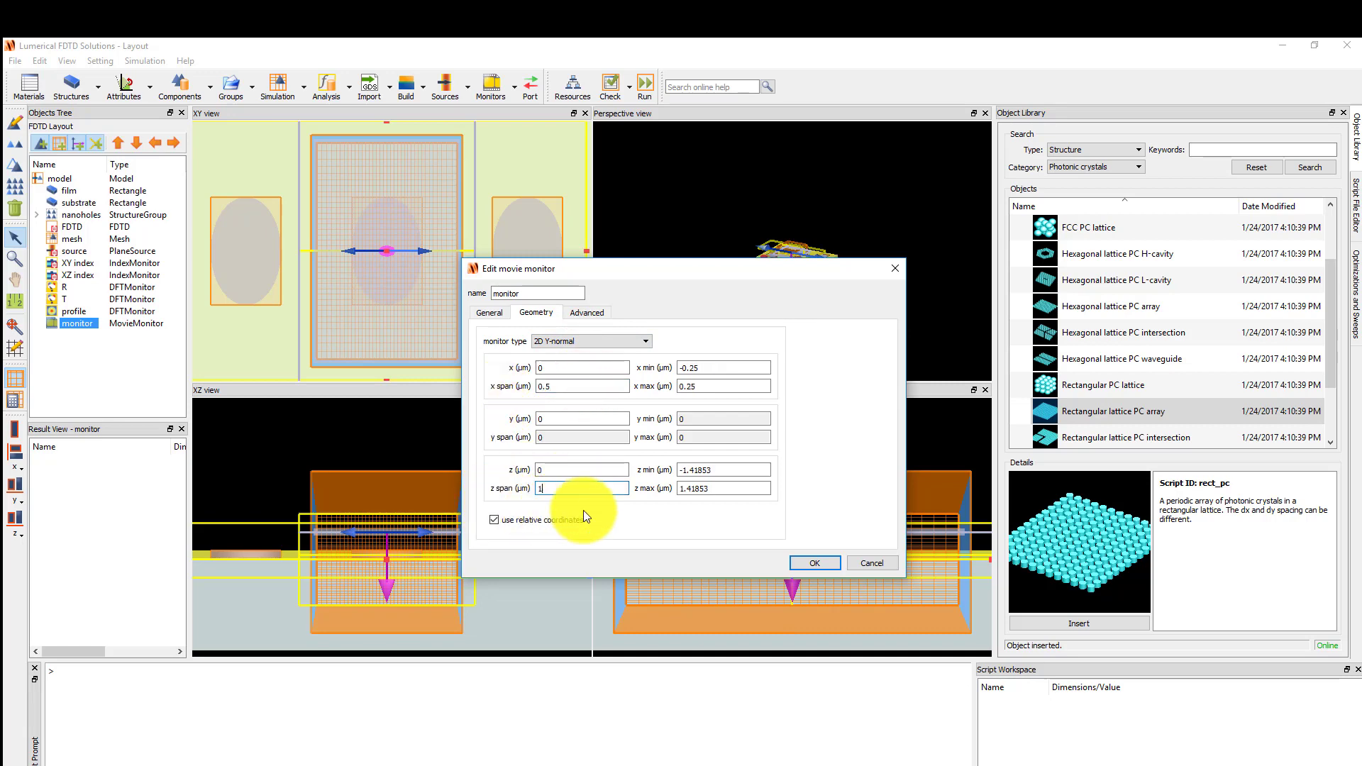
# Choose Electric field intensity as the movie monitor's field component, name the monitor "movie" and apply its settings
pyautogui.click(494, 312)
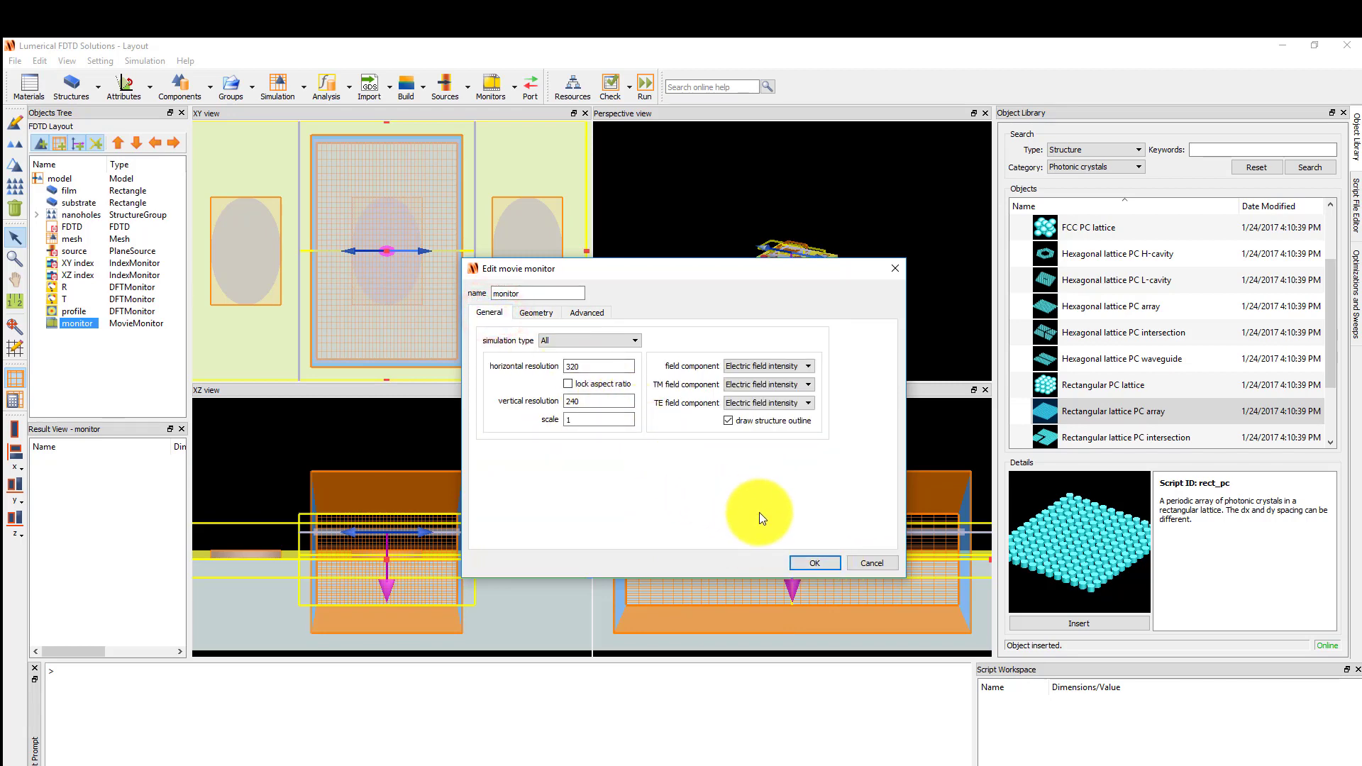
pyautogui.click(797, 365)
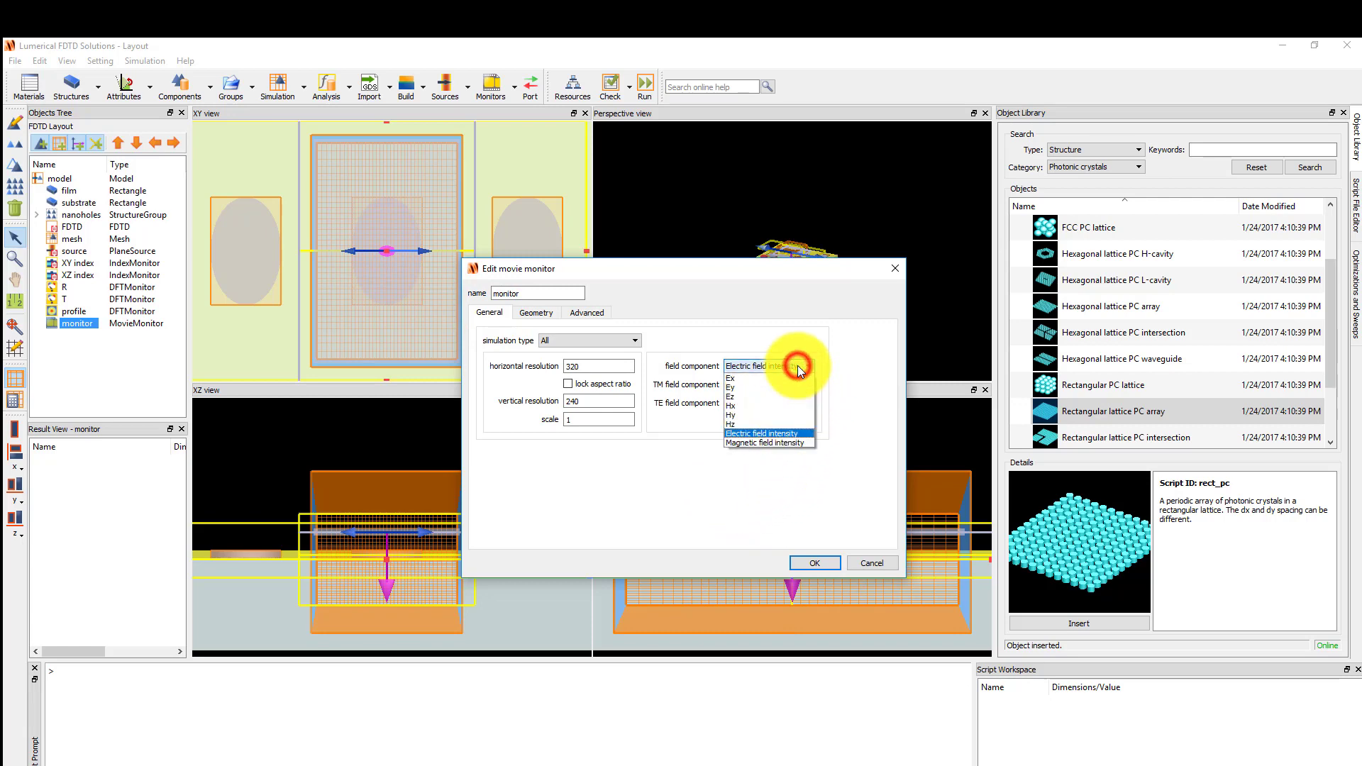
pyautogui.click(808, 433)
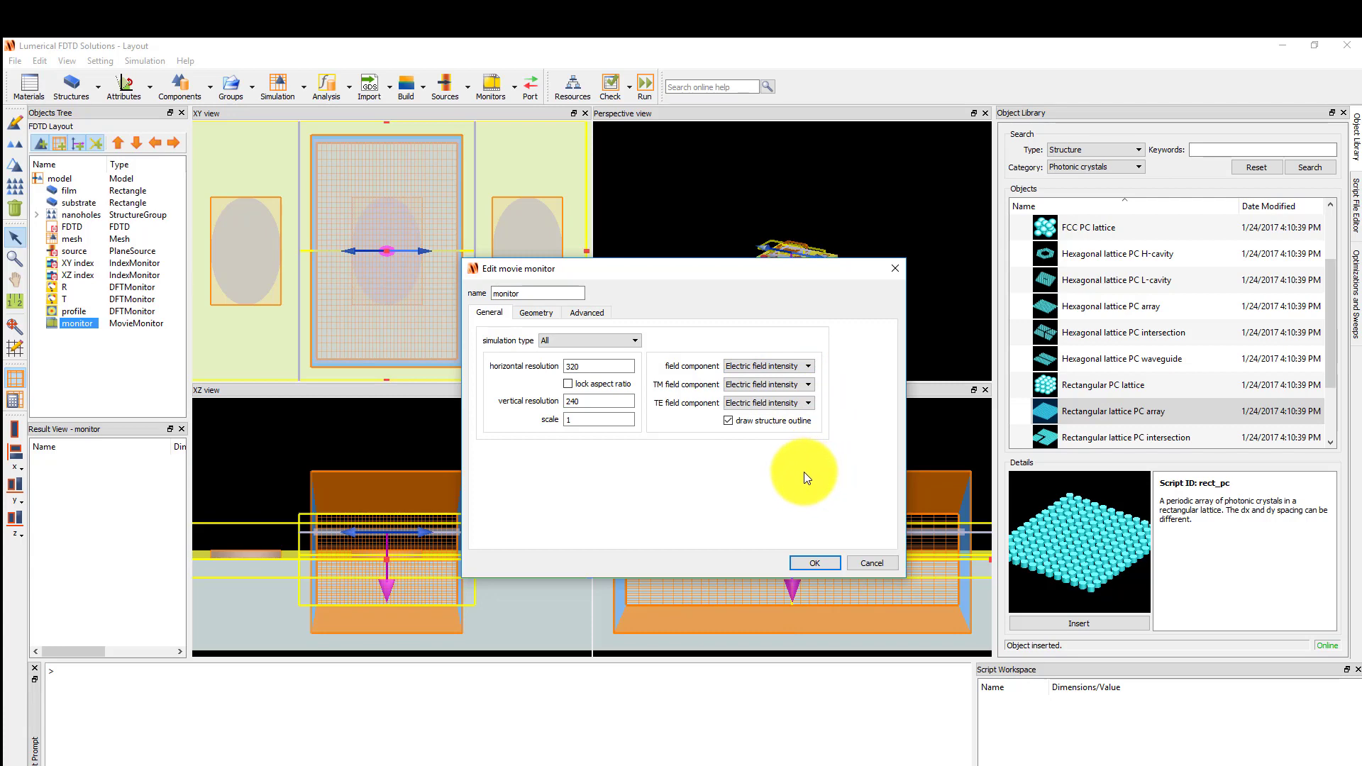
pyautogui.doubleClick(539, 293)
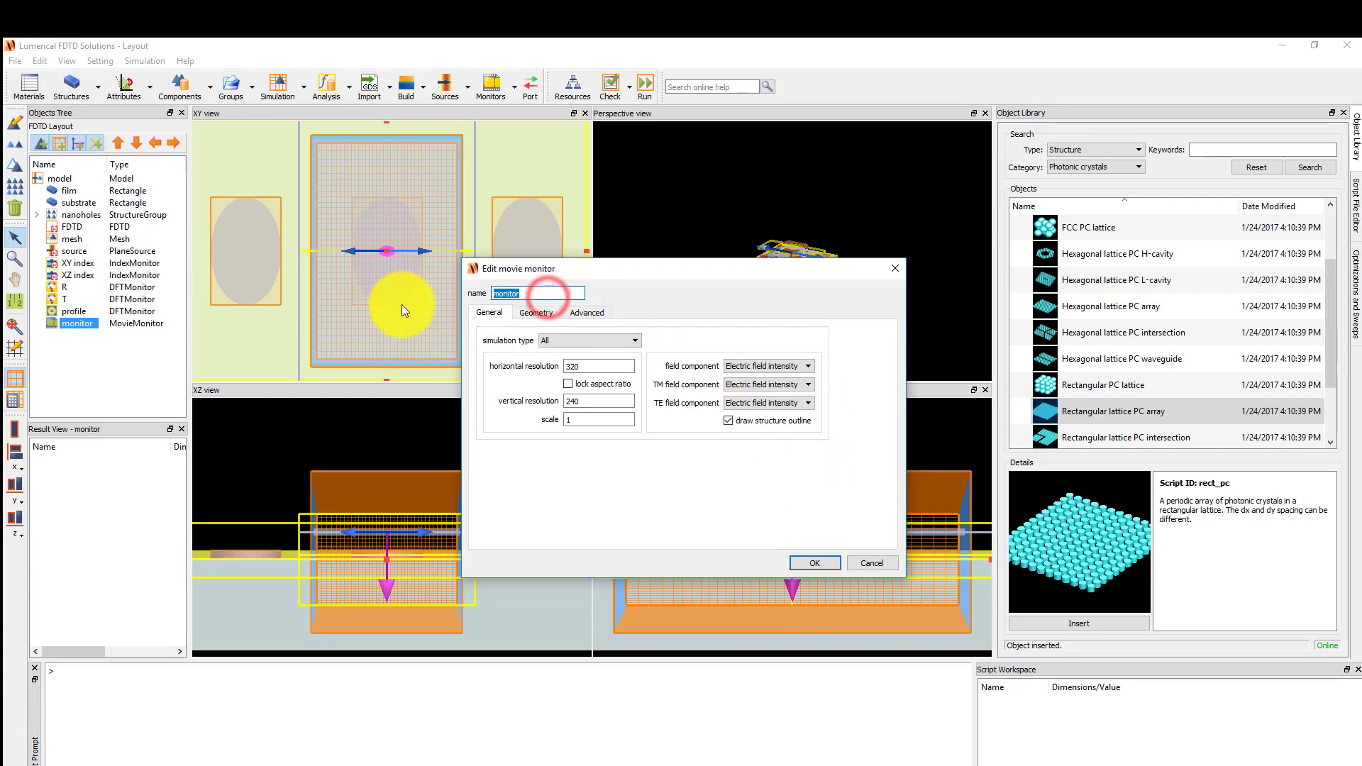
pyautogui.write('movie')
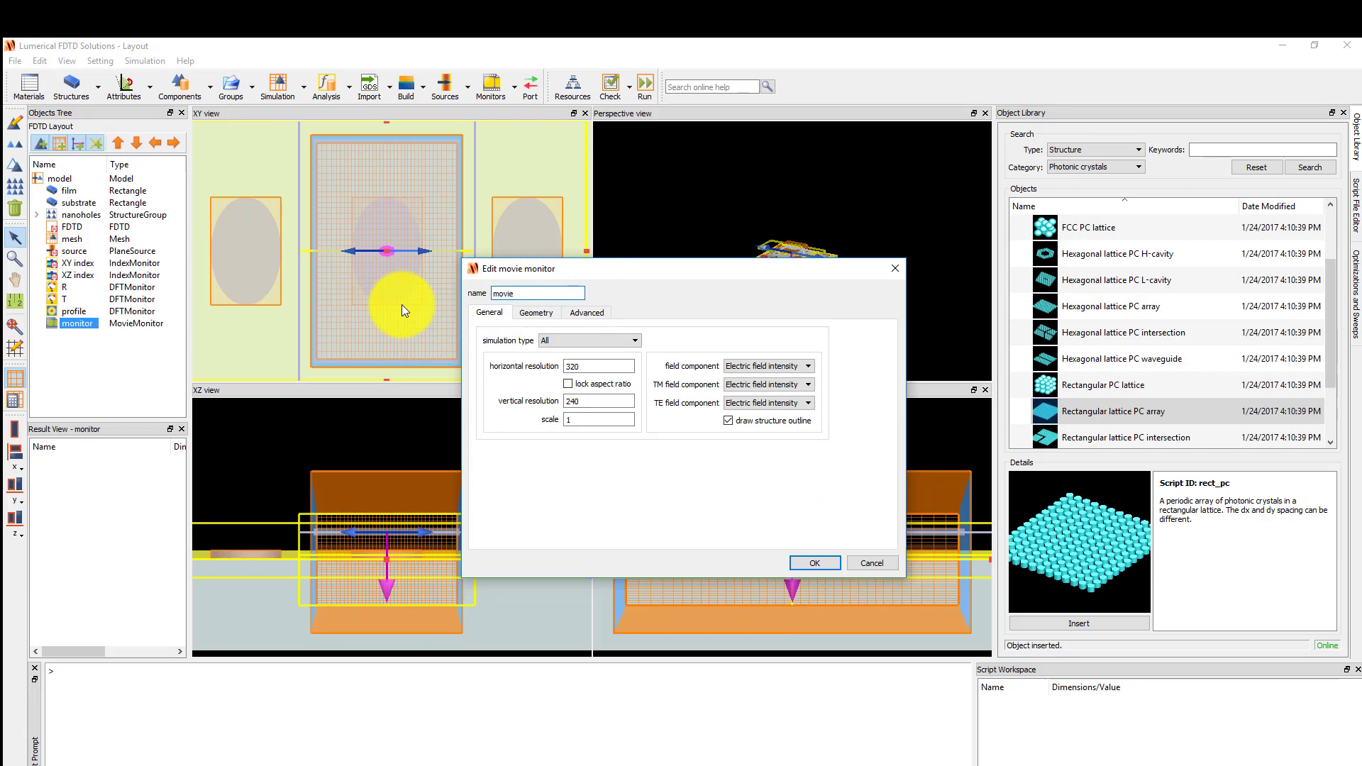
pyautogui.click(815, 563)
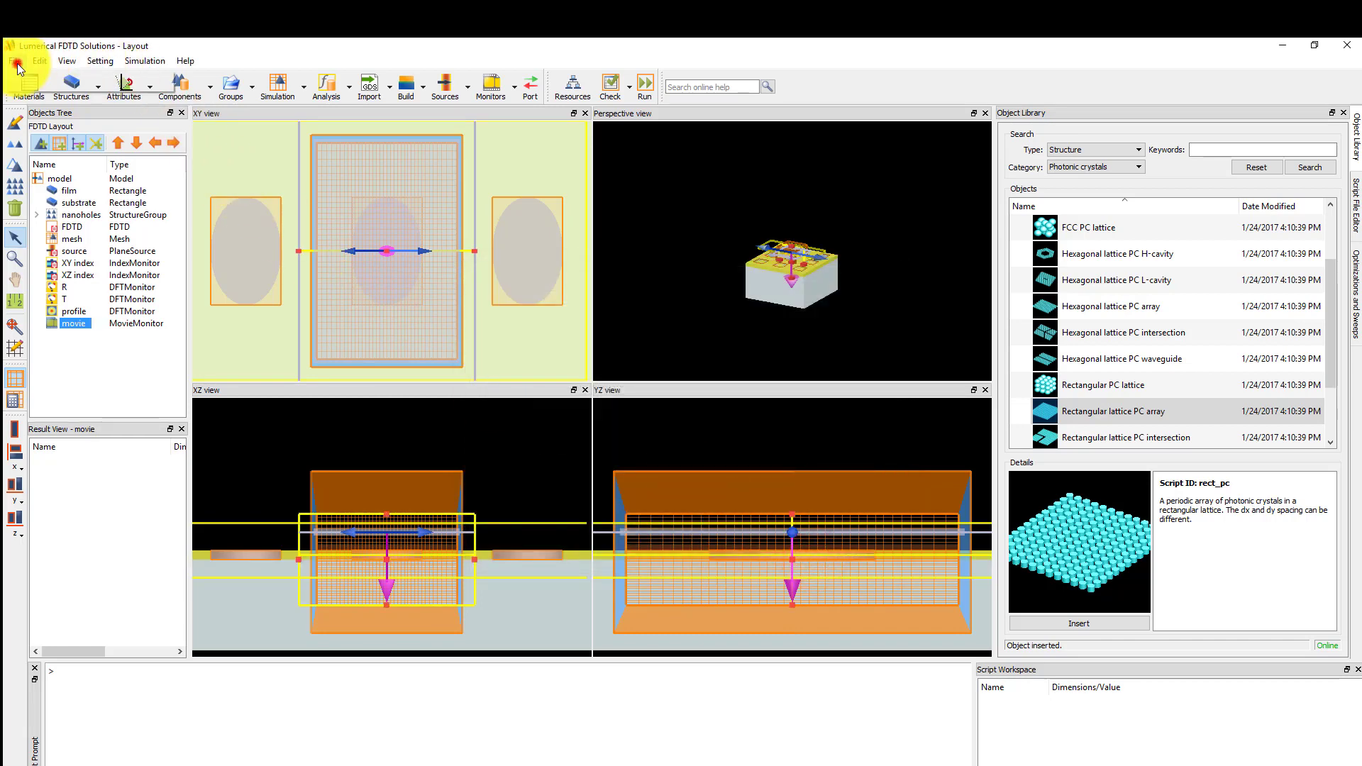
pyautogui.click(16, 61)
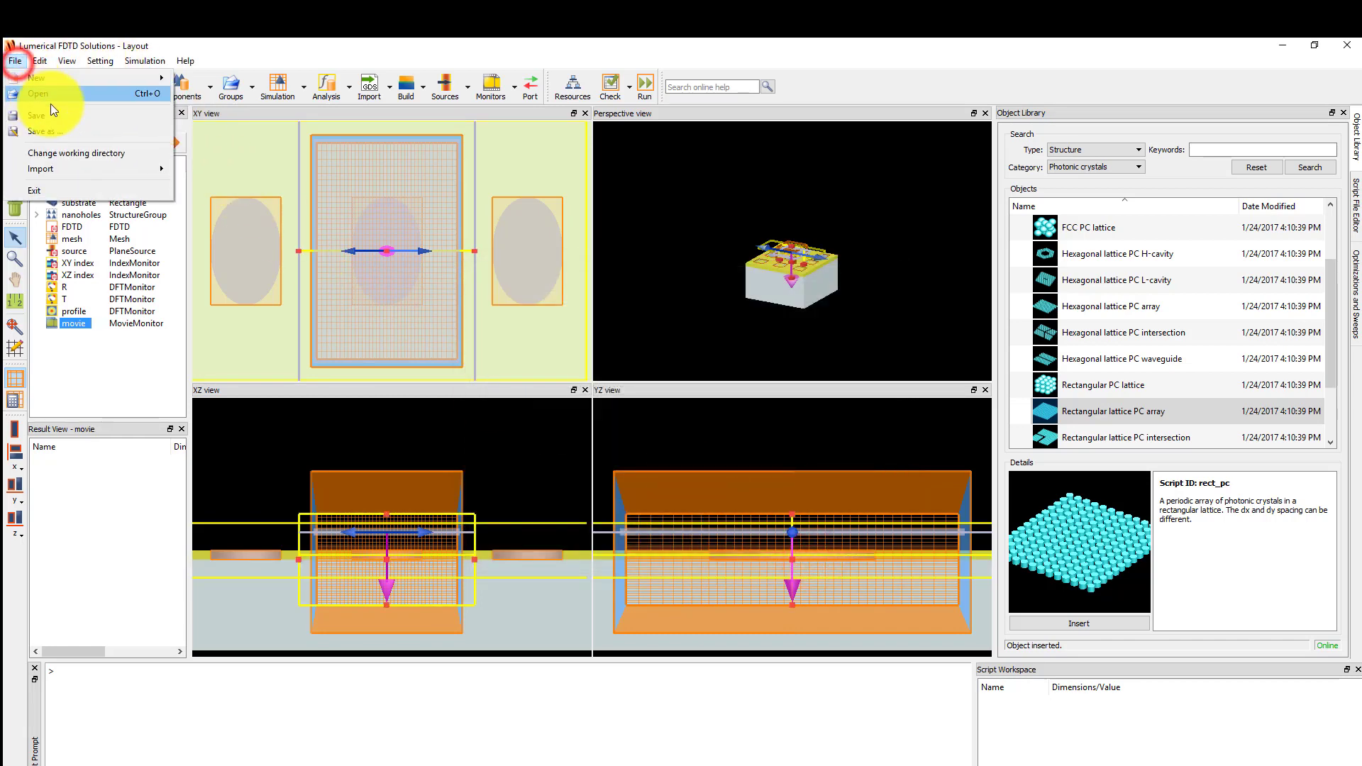
pyautogui.click(133, 154)
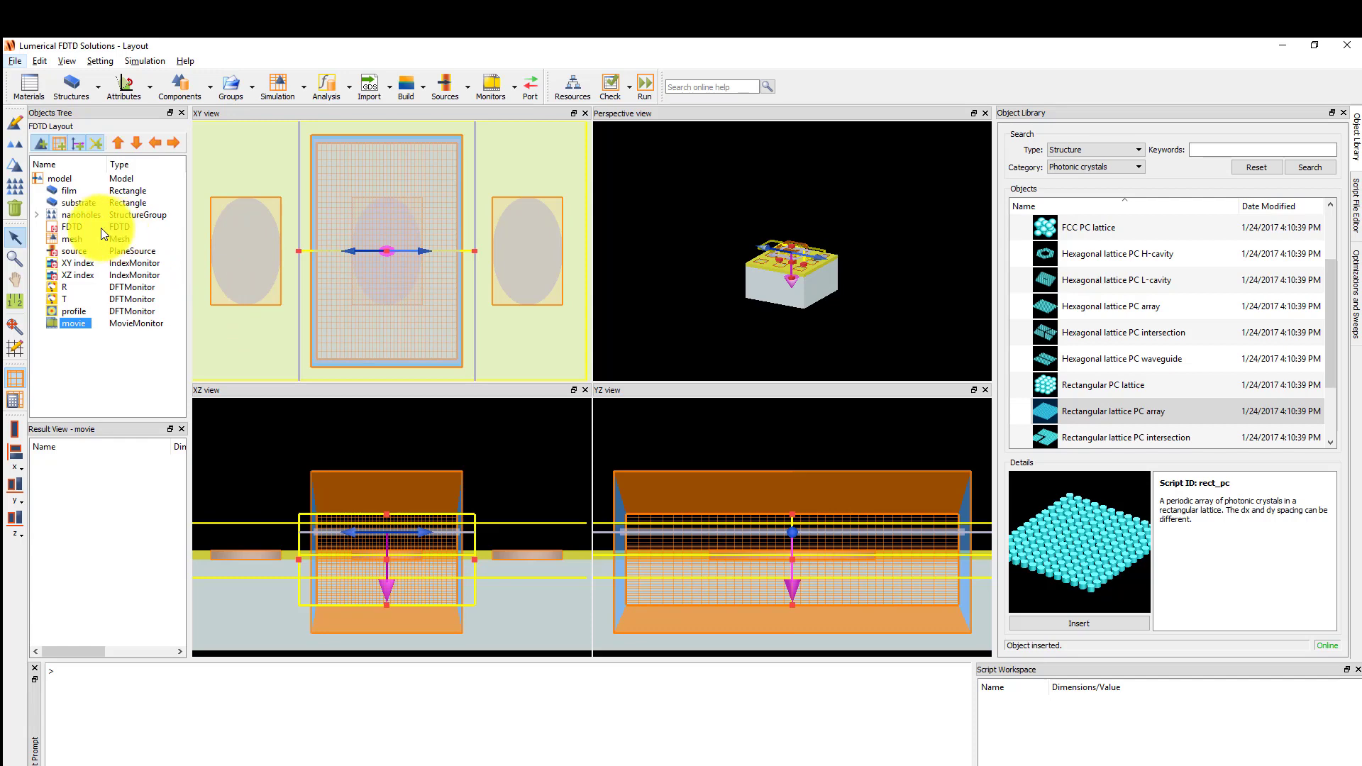
# In the FDTD region's boundary conditions, allow symmetry on all boundaries and make x min and x max Anti-Symmetric
pyautogui.click(78, 227)
pyautogui.click(14, 123)
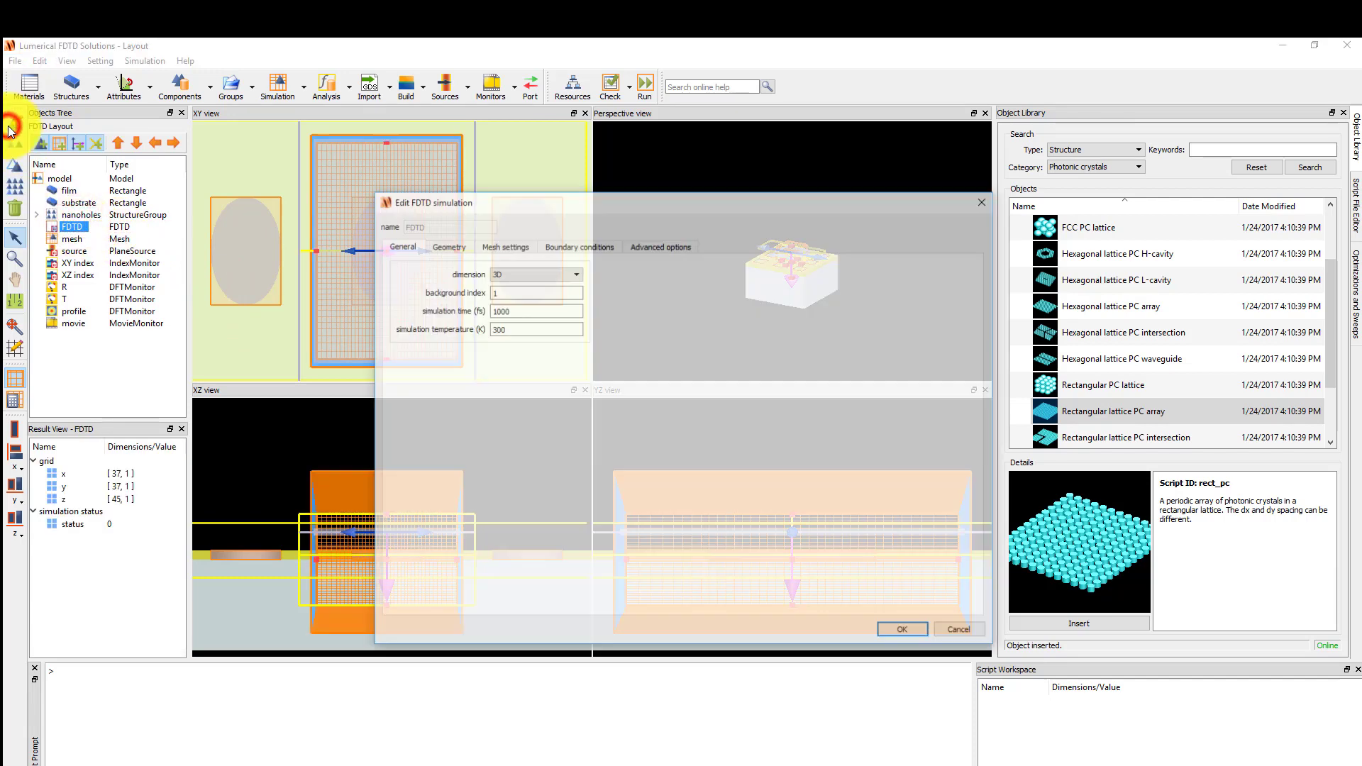
pyautogui.click(578, 244)
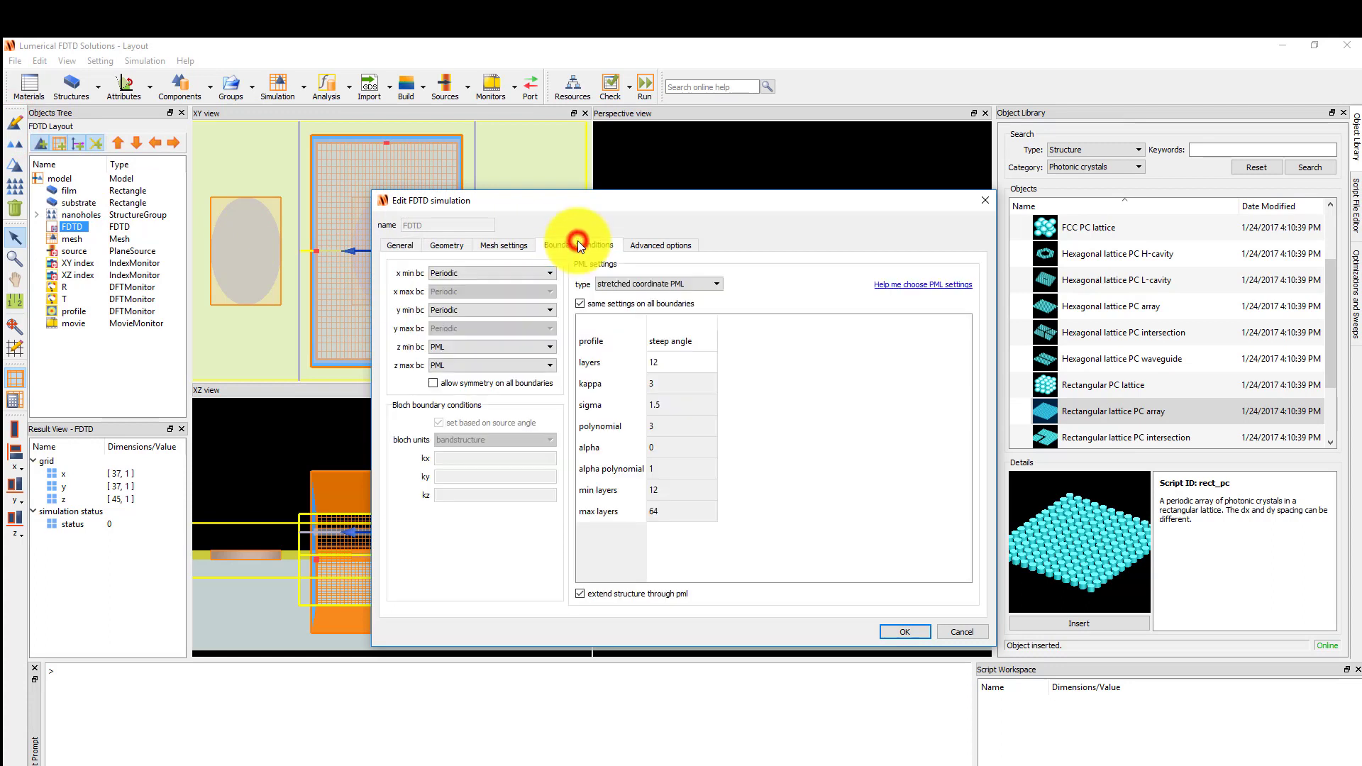
pyautogui.click(436, 386)
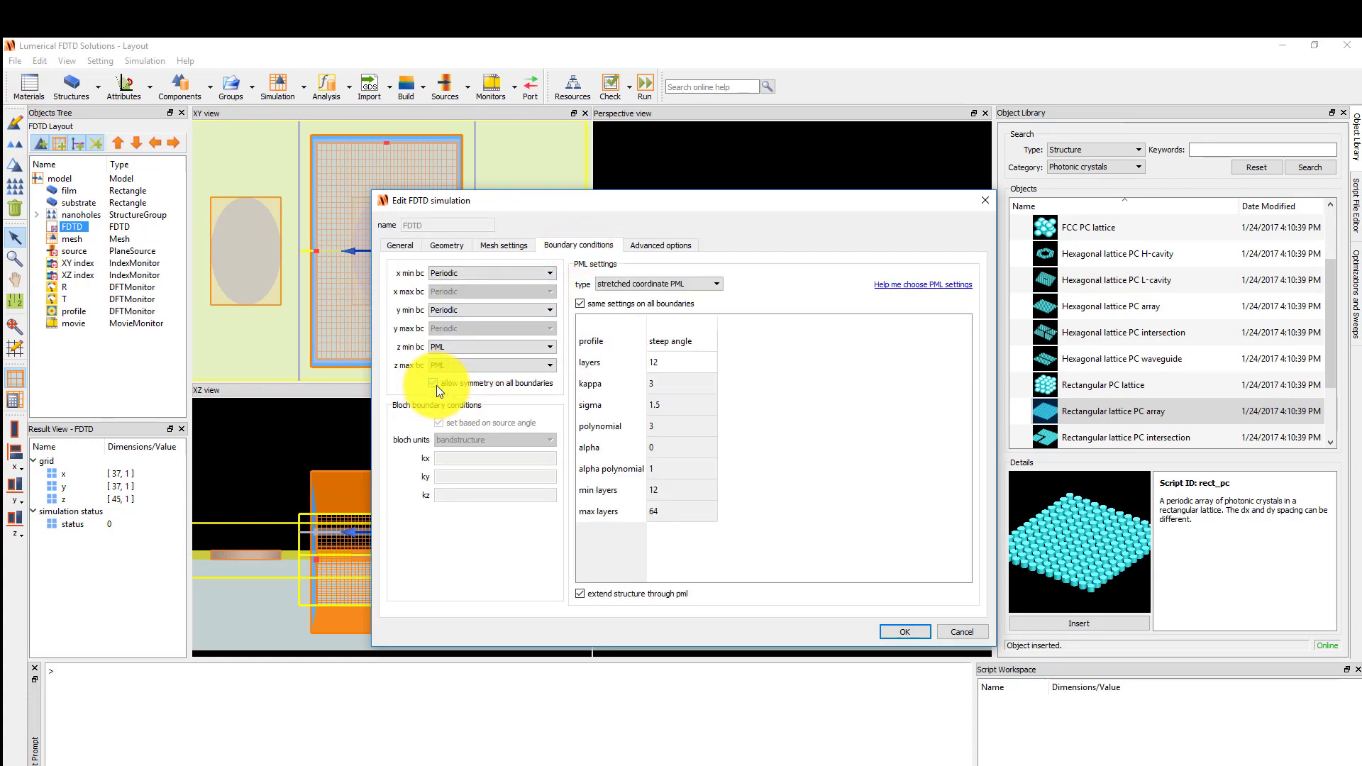
pyautogui.click(551, 270)
pyautogui.click(528, 321)
pyautogui.click(527, 291)
pyautogui.click(522, 338)
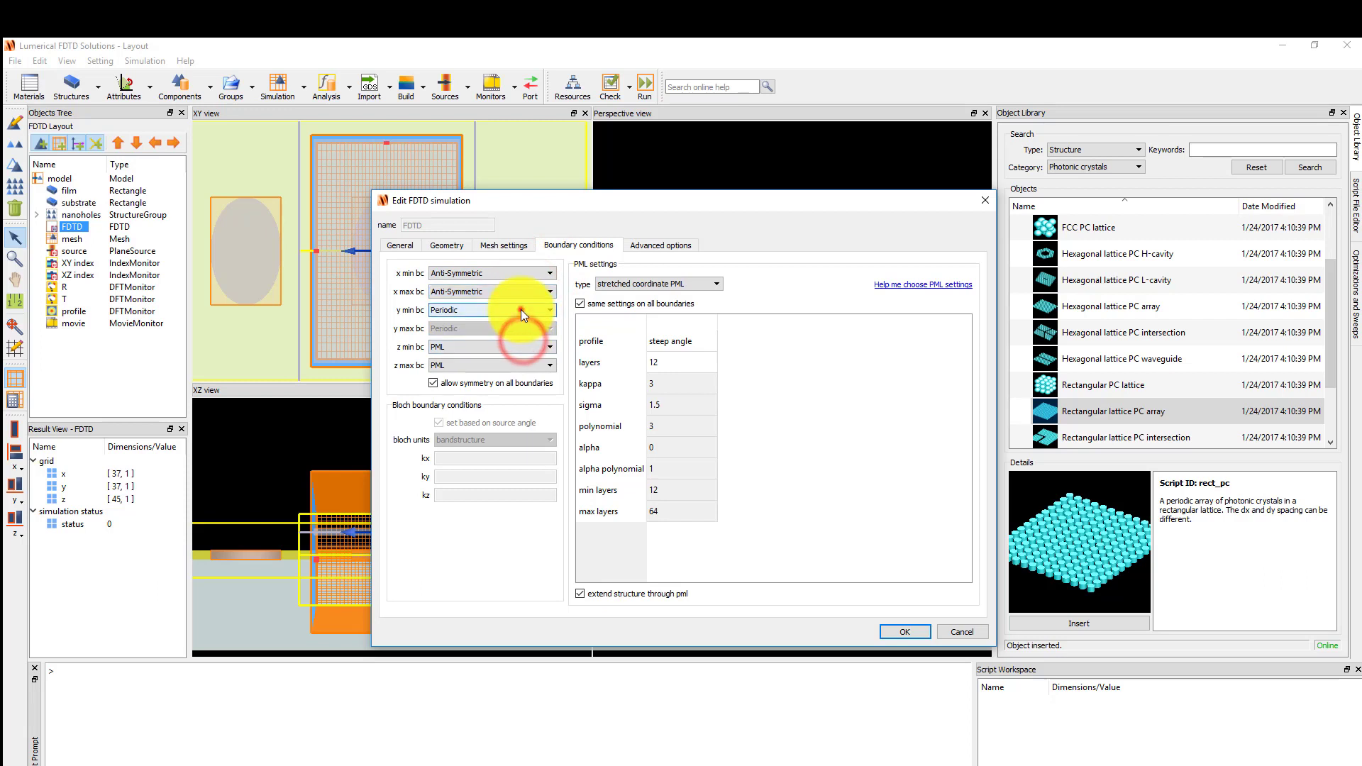
# Make the FDTD region's y min and y max boundaries Symmetric and apply the boundary settings
pyautogui.click(521, 310)
pyautogui.click(517, 346)
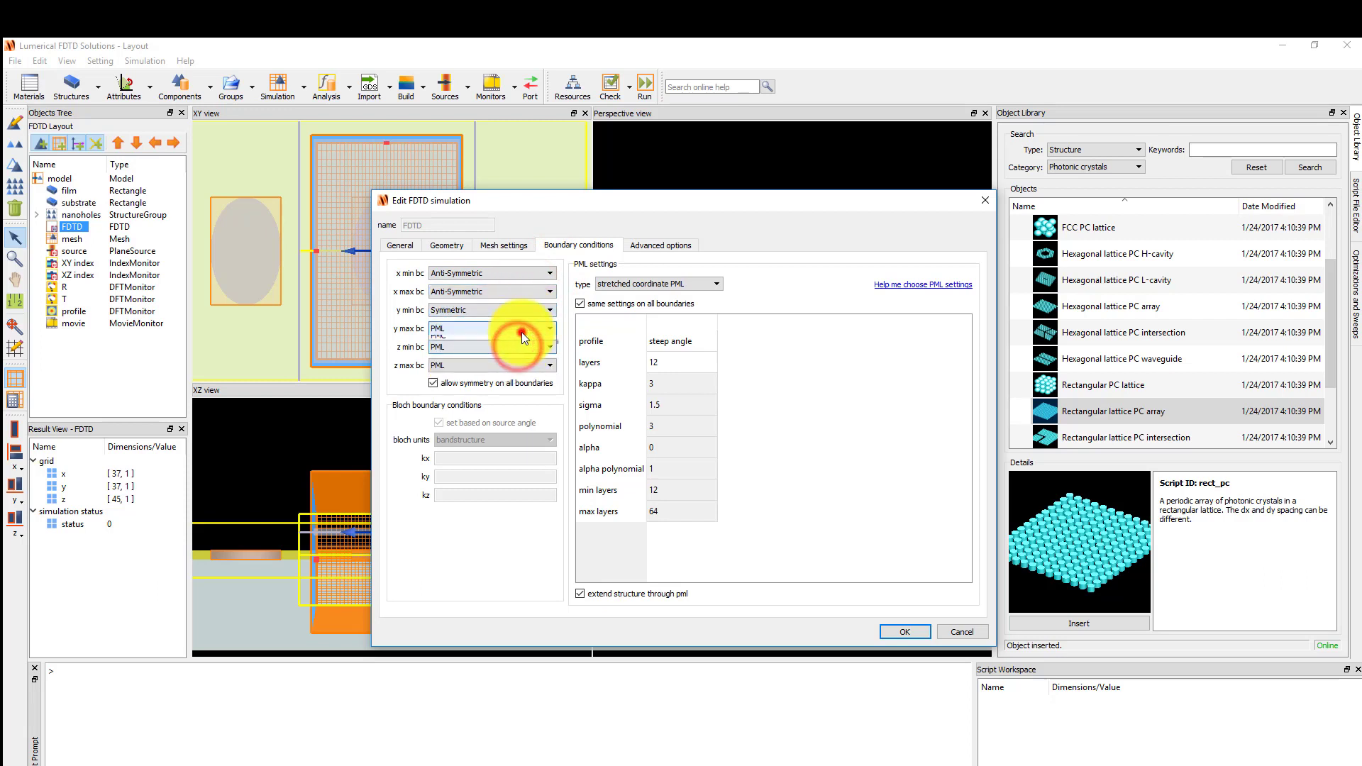
pyautogui.click(521, 332)
pyautogui.click(518, 363)
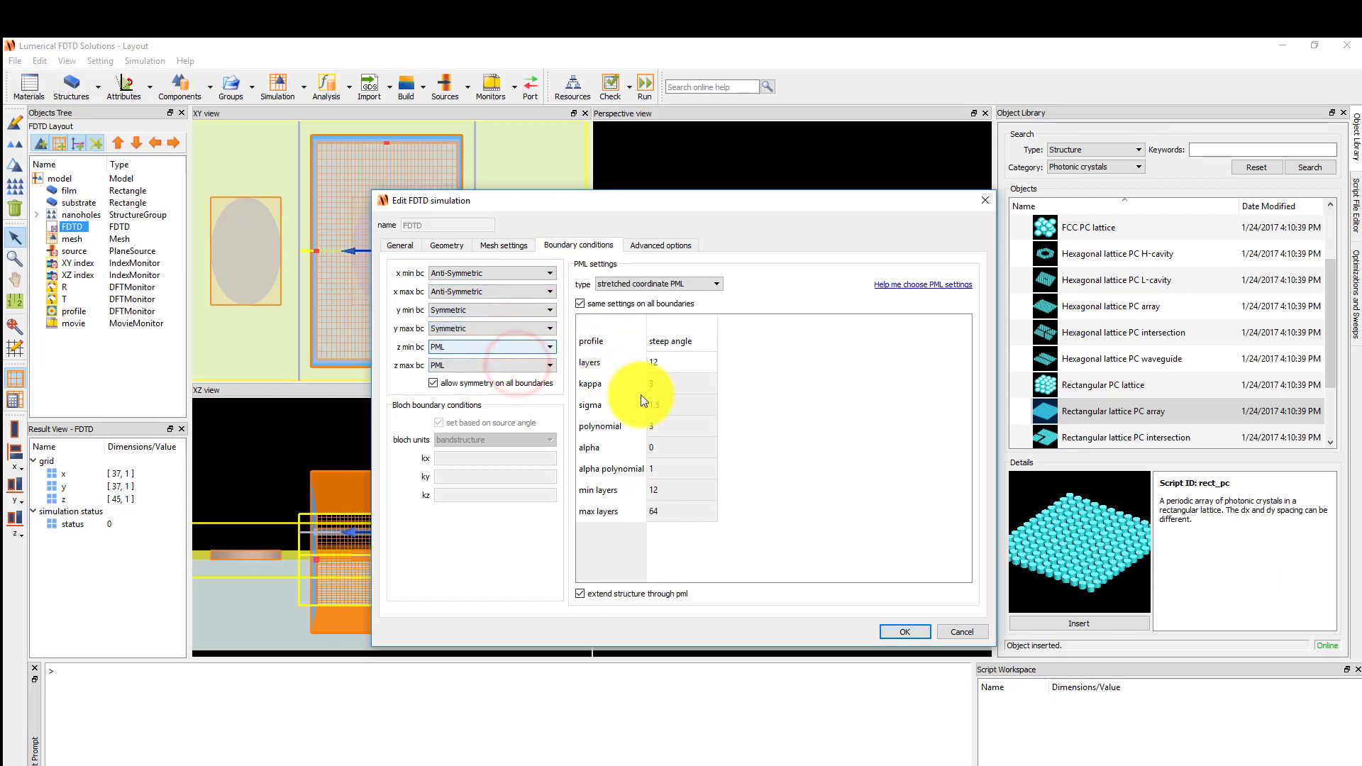
pyautogui.click(901, 632)
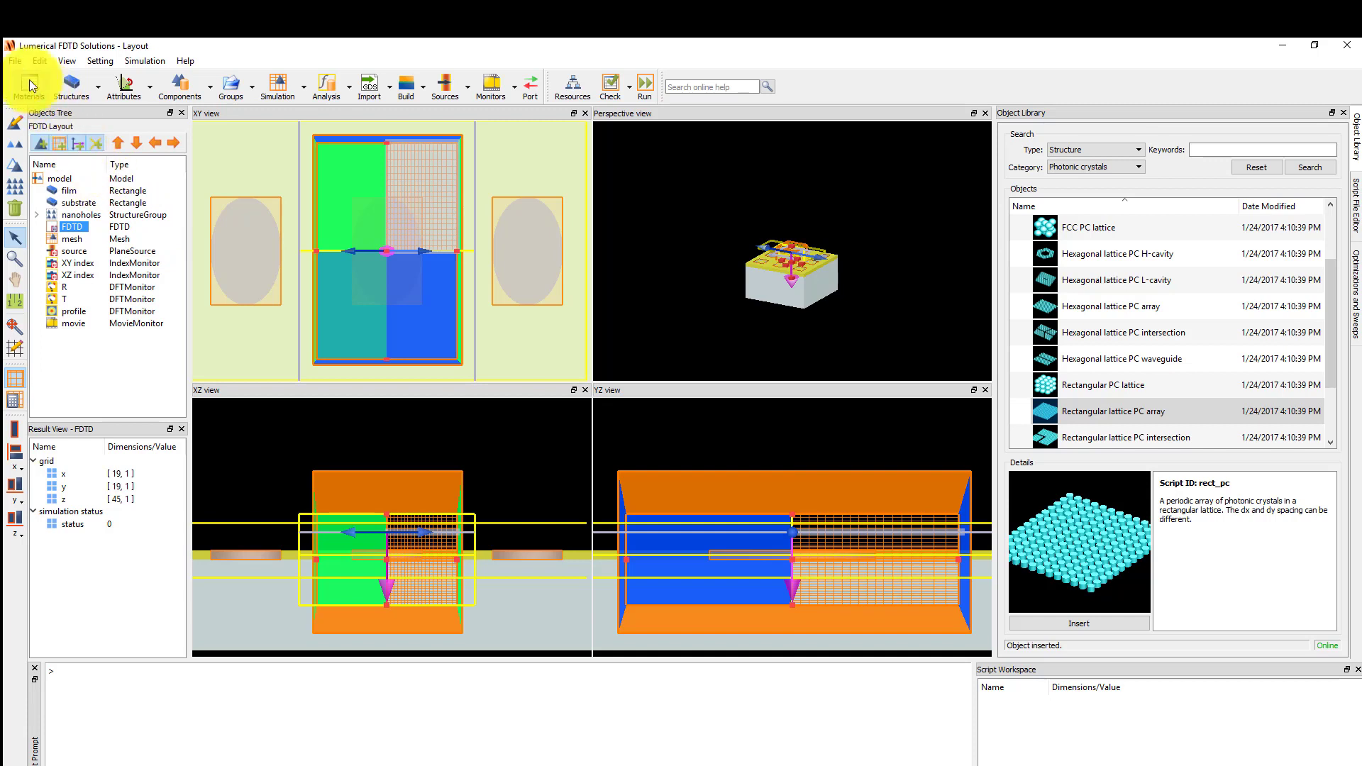
# Save the simulation project
pyautogui.click(17, 62)
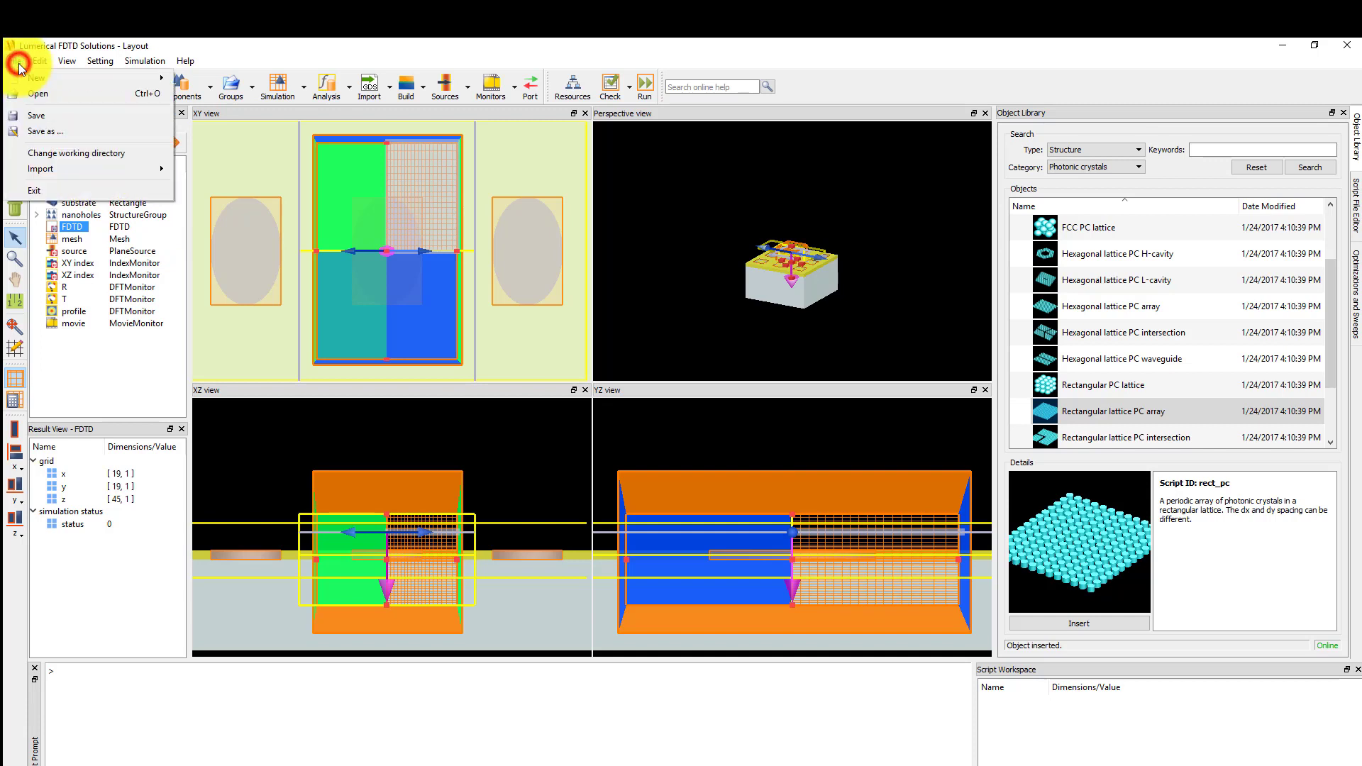
pyautogui.click(90, 118)
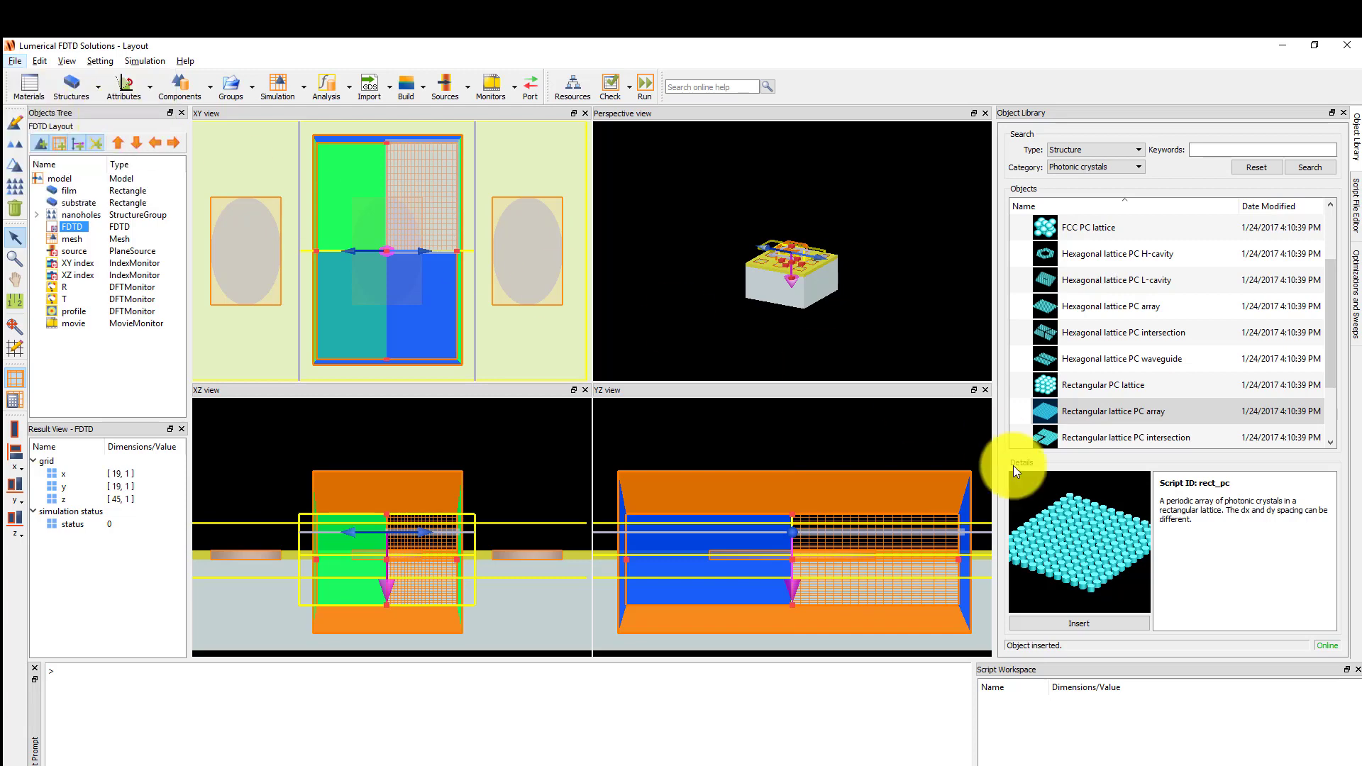